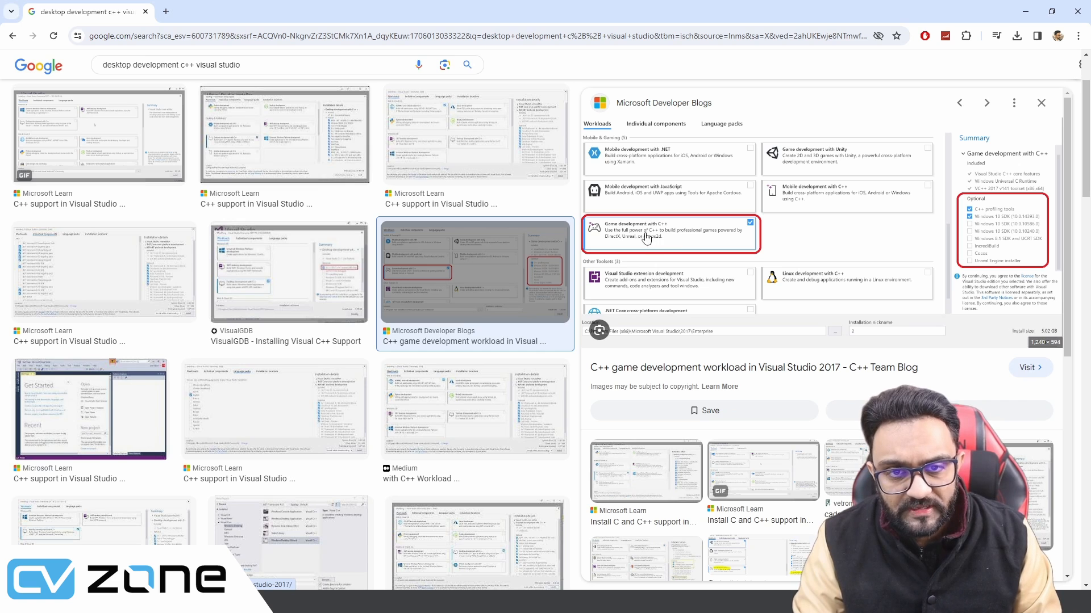
Preview the first Microsoft Learn image result on C++ support in Visual Studio, and return to the Python.png diagram.
{"action": "scroll", "coordinate": [351, 234], "scroll_direction": "up", "scroll_amount": 2}
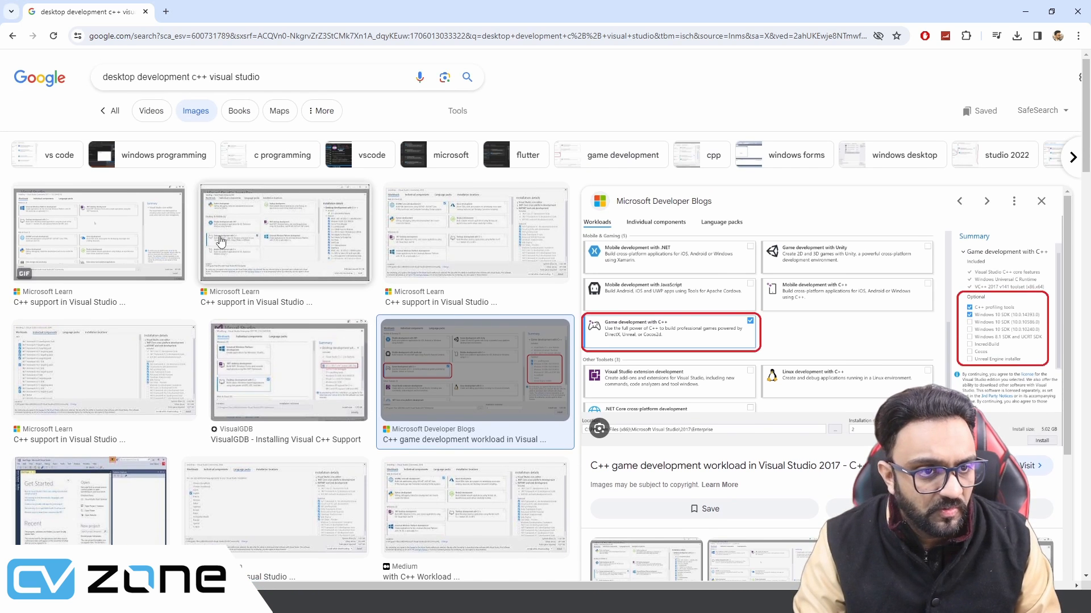
{"action": "left_click", "coordinate": [119, 245]}
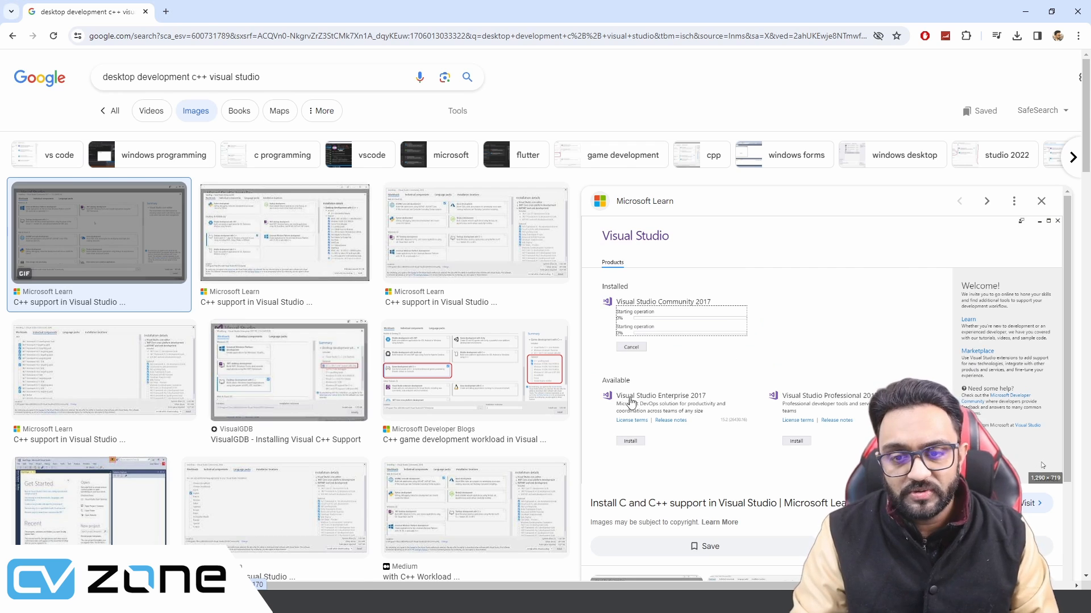
{"action": "key", "text": "alt+Tab"}
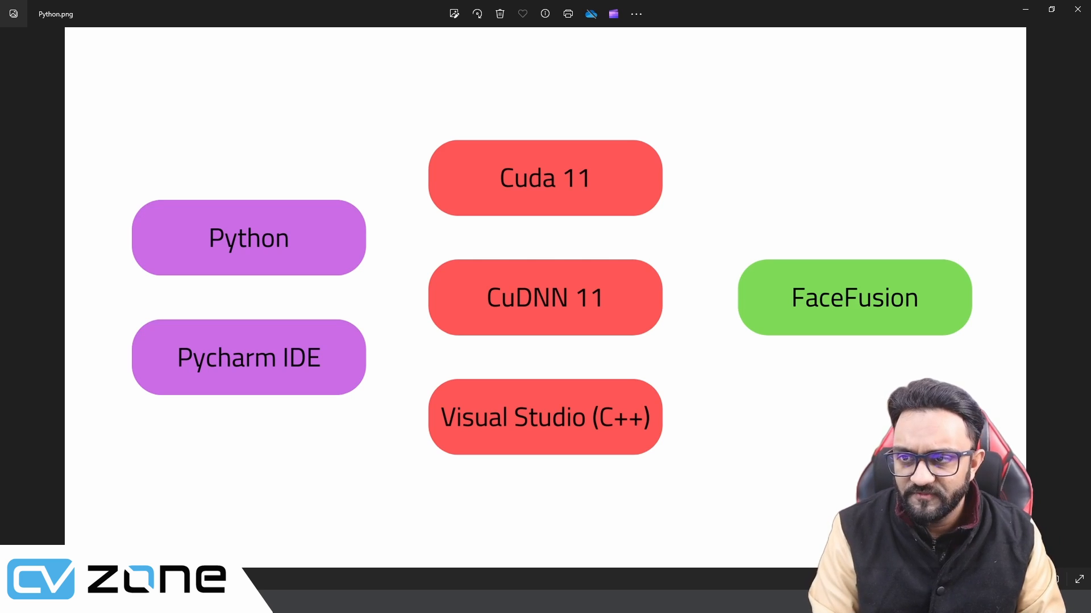
Bring up the browser window with the NVIDIA driver search and open NVIDIA's official driver download page.
{"action": "left_click_drag", "start_coordinate": [0, 111], "coordinate": [519, 111]}
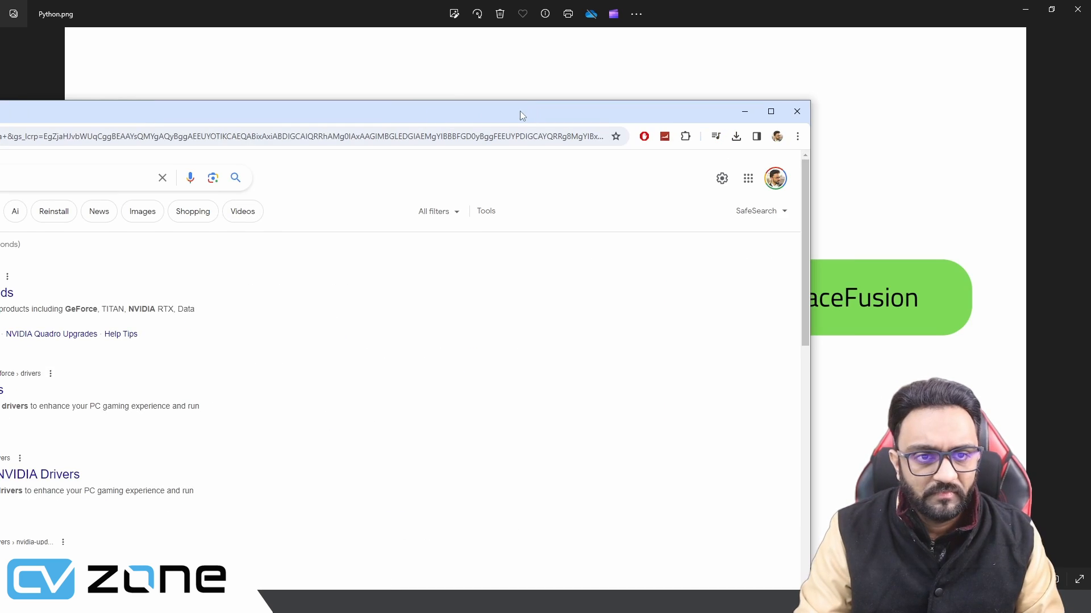
{"action": "double_click", "coordinate": [519, 110]}
{"action": "left_click", "coordinate": [215, 195]}
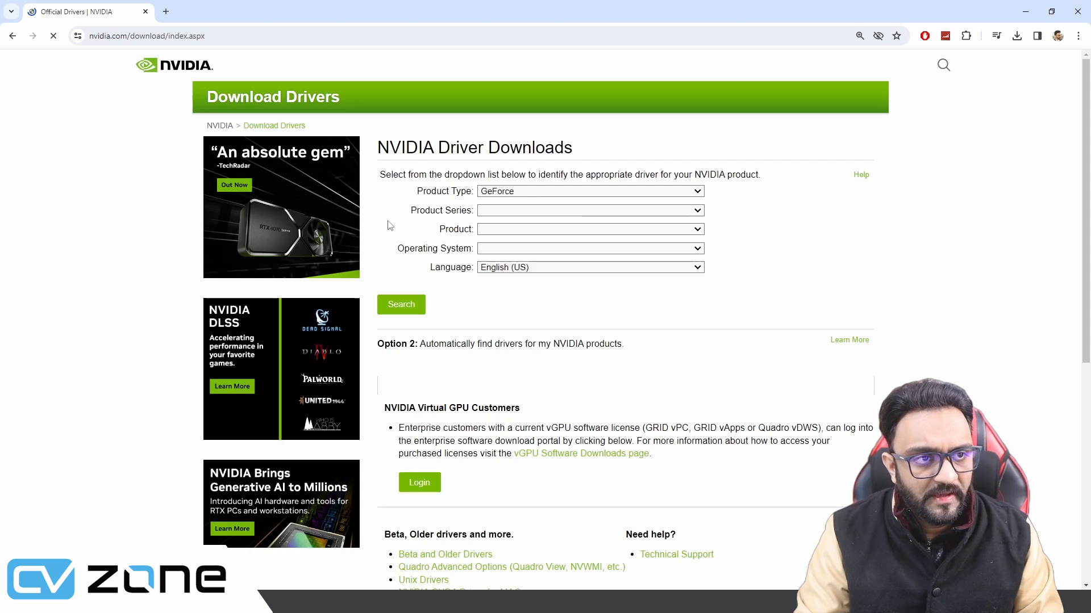
{"action": "left_click", "coordinate": [541, 192]}
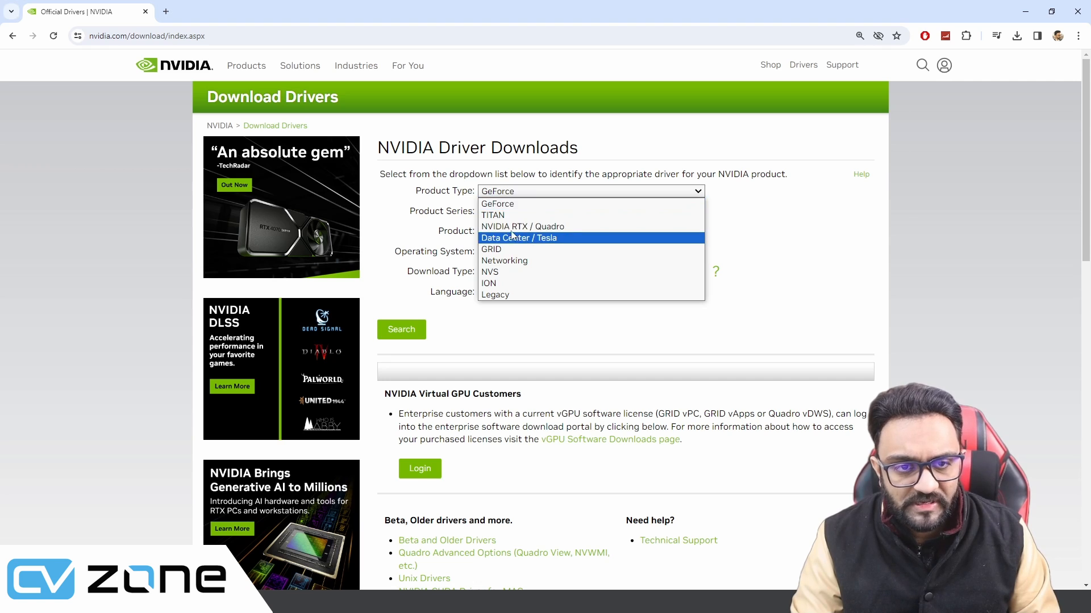
{"action": "left_click", "coordinate": [531, 226]}
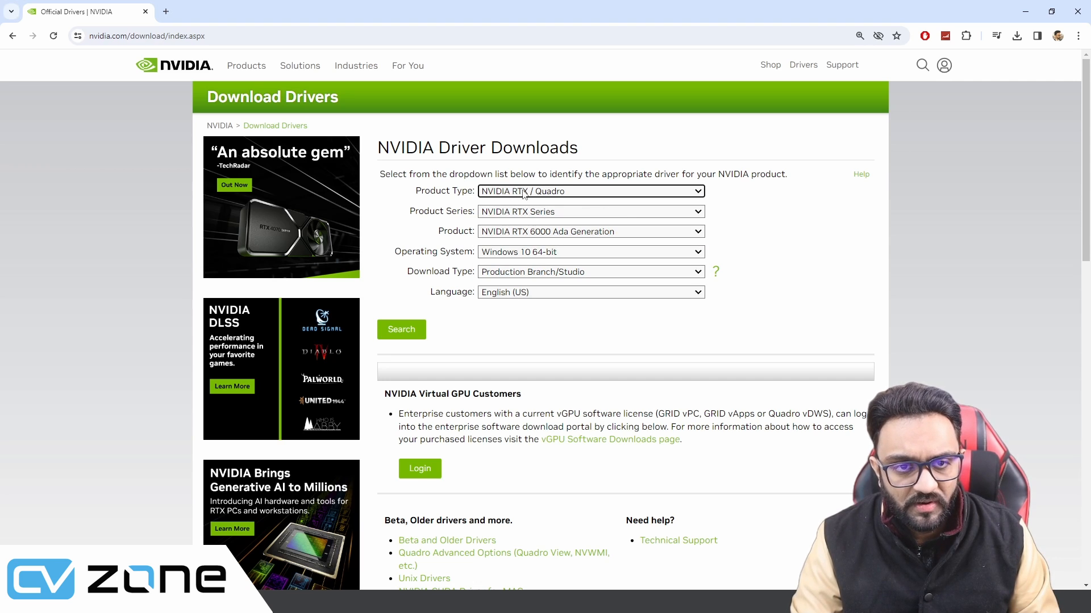
{"action": "left_click", "coordinate": [570, 214]}
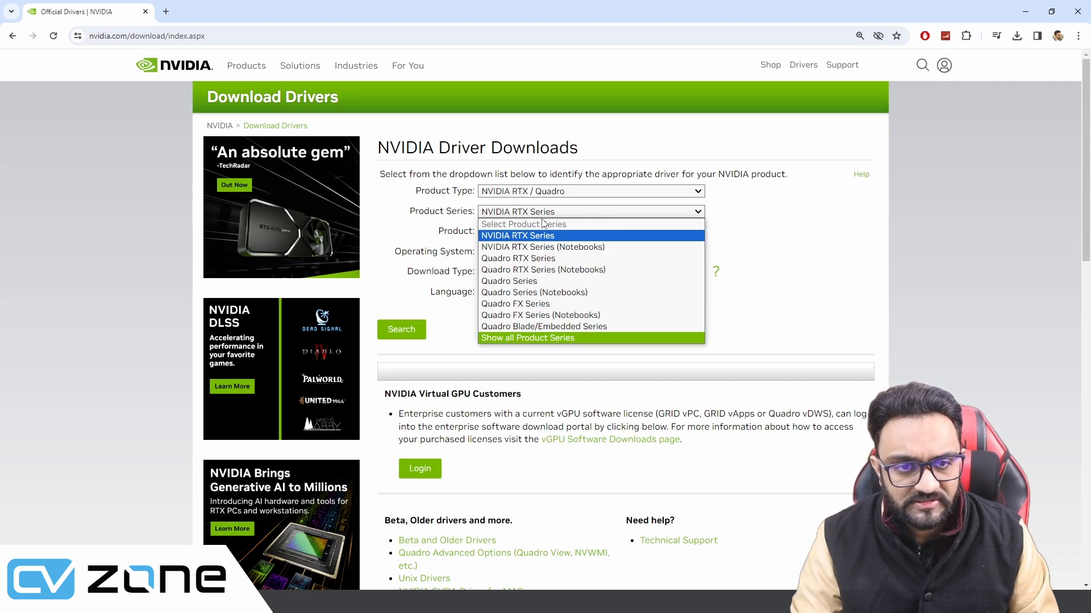
{"action": "left_click", "coordinate": [608, 239]}
{"action": "left_click", "coordinate": [577, 232]}
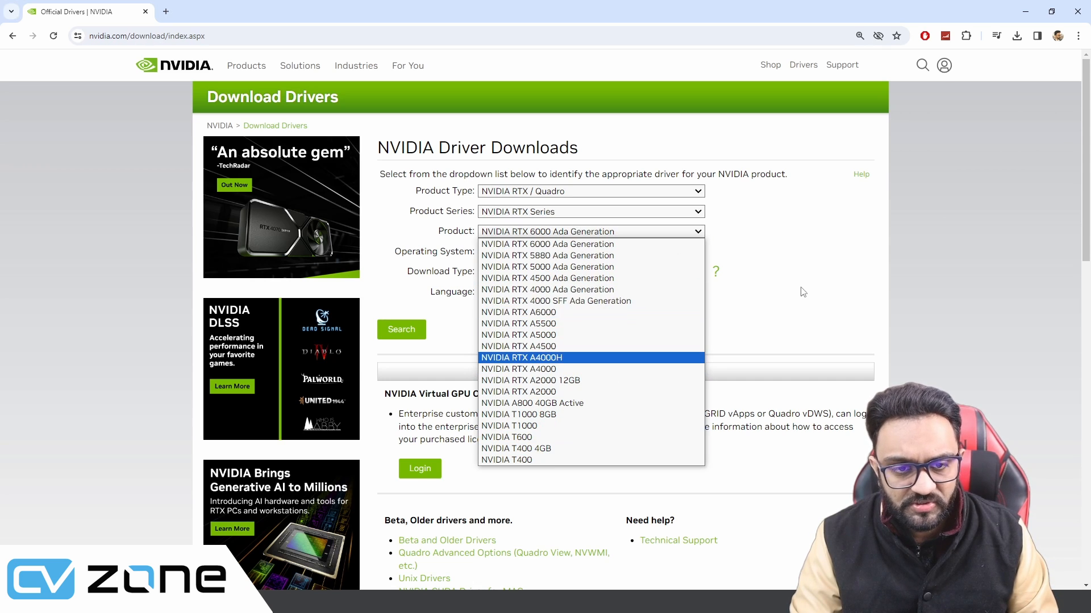
{"action": "left_click", "coordinate": [554, 187]}
Set the driver's product type to GeForce and its product series to GeForce RTX 40 Series.
{"action": "left_click", "coordinate": [549, 194]}
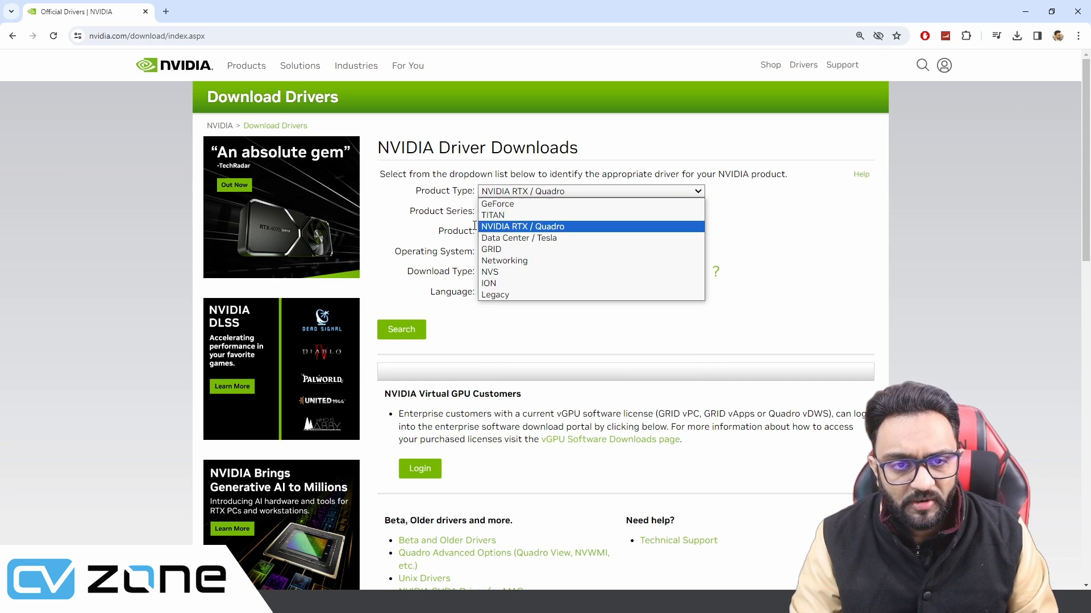
{"action": "left_click", "coordinate": [508, 200]}
{"action": "left_click", "coordinate": [515, 212]}
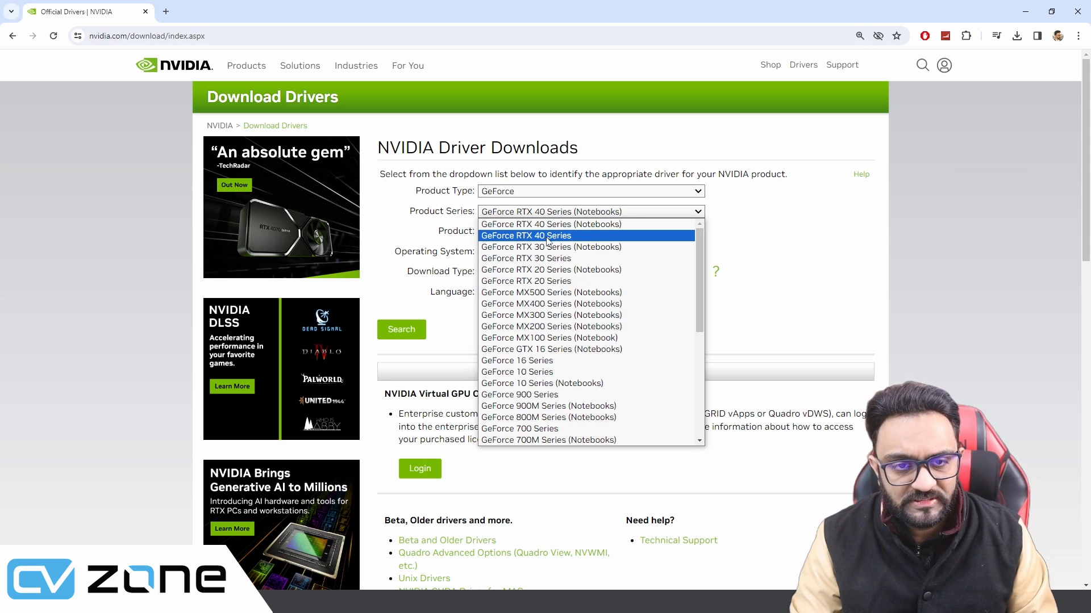
{"action": "left_click", "coordinate": [595, 224]}
{"action": "left_click", "coordinate": [595, 218]}
{"action": "left_click", "coordinate": [590, 238]}
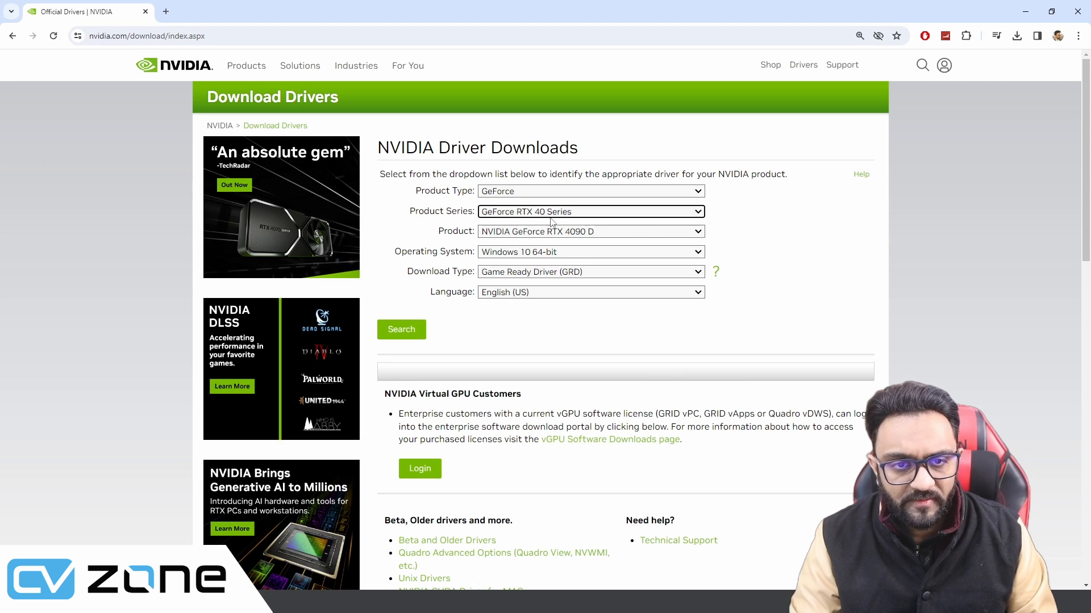
Choose NVIDIA GeForce RTX 4090 as the product in the driver search form.
{"action": "left_click", "coordinate": [608, 234]}
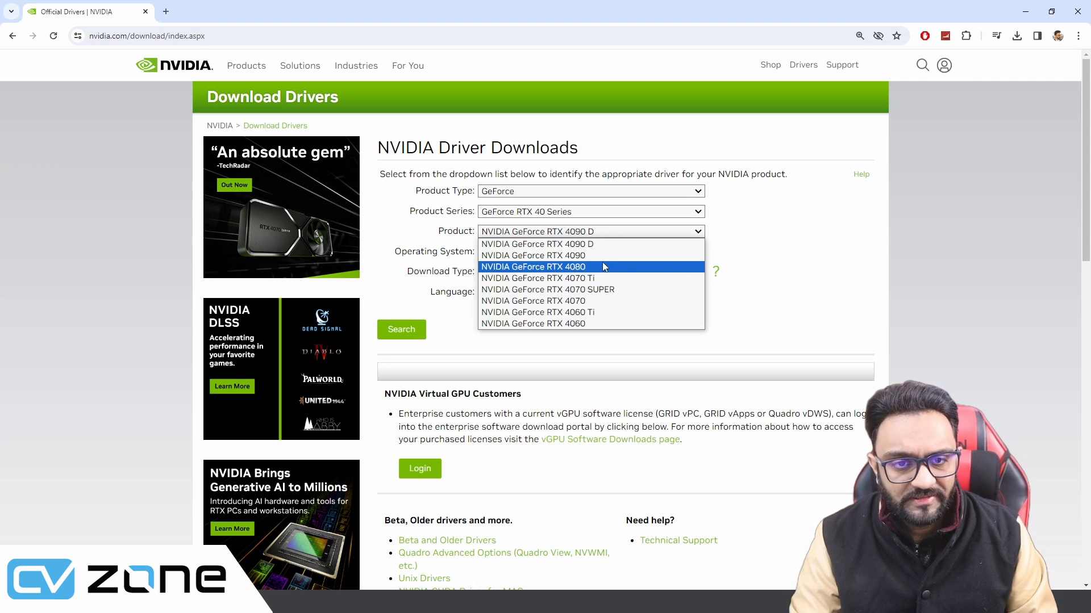
{"action": "left_click", "coordinate": [766, 243]}
{"action": "left_click", "coordinate": [528, 233]}
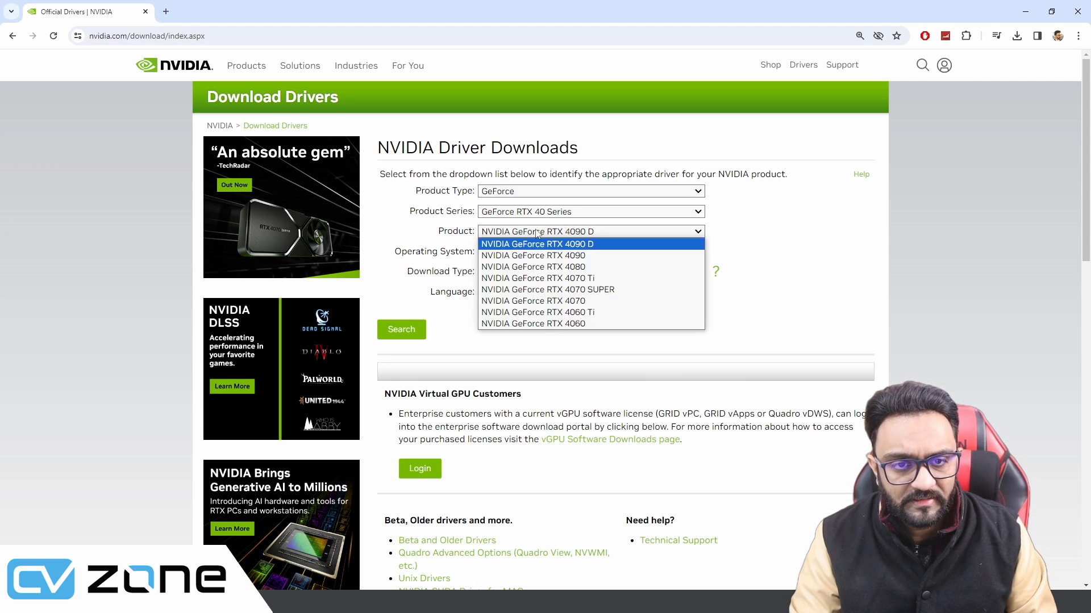
{"action": "left_click", "coordinate": [562, 255]}
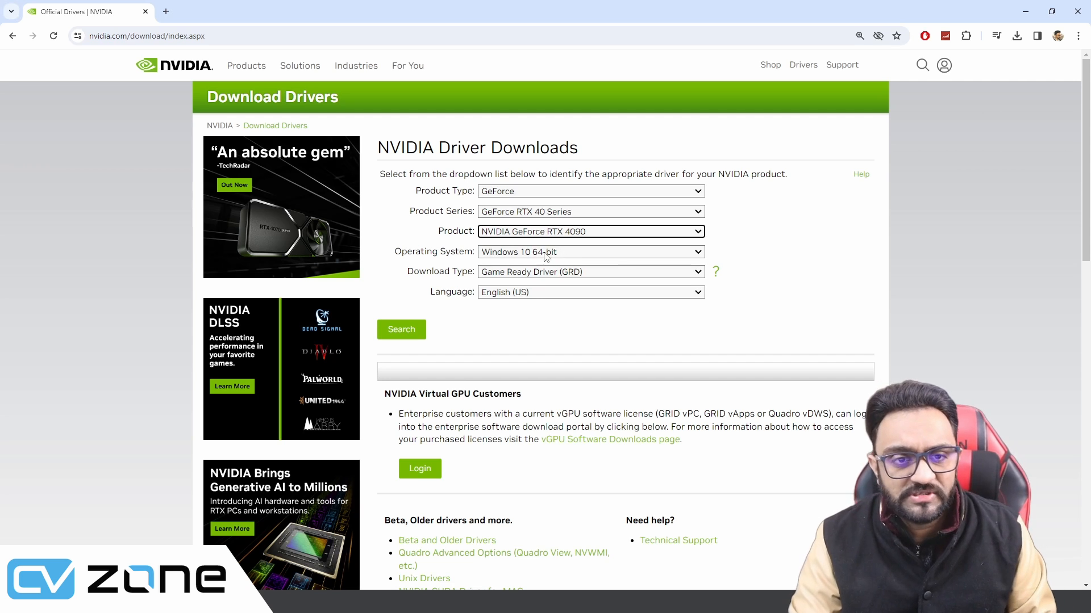
Keep Windows 10 64-bit as the operating system, set the download type to Studio Driver (SD), and minimize the driver page.
{"action": "left_click", "coordinate": [565, 255]}
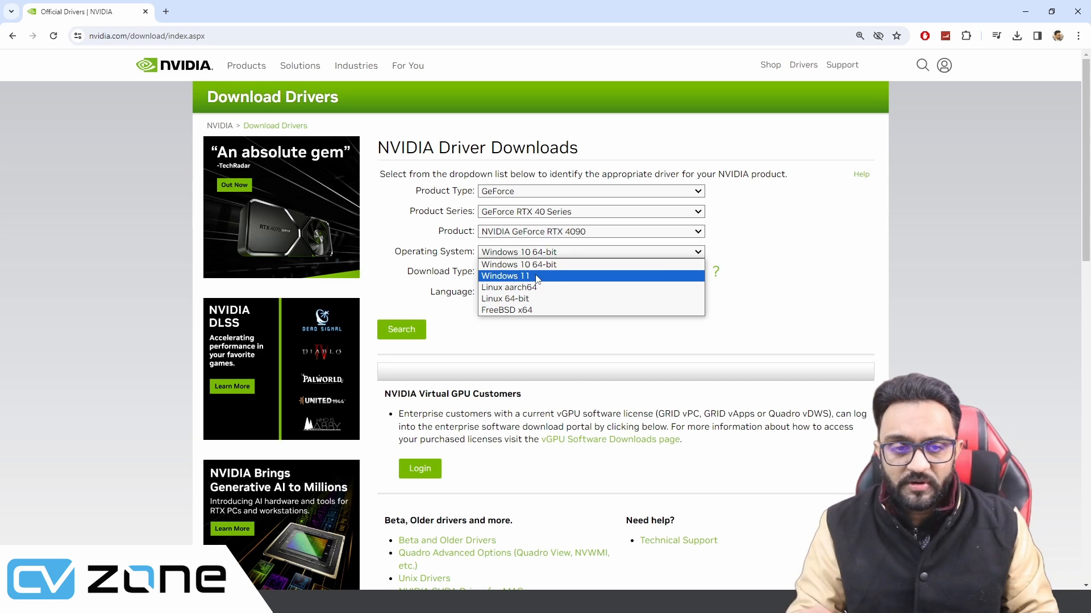
{"action": "key", "text": "Up"}
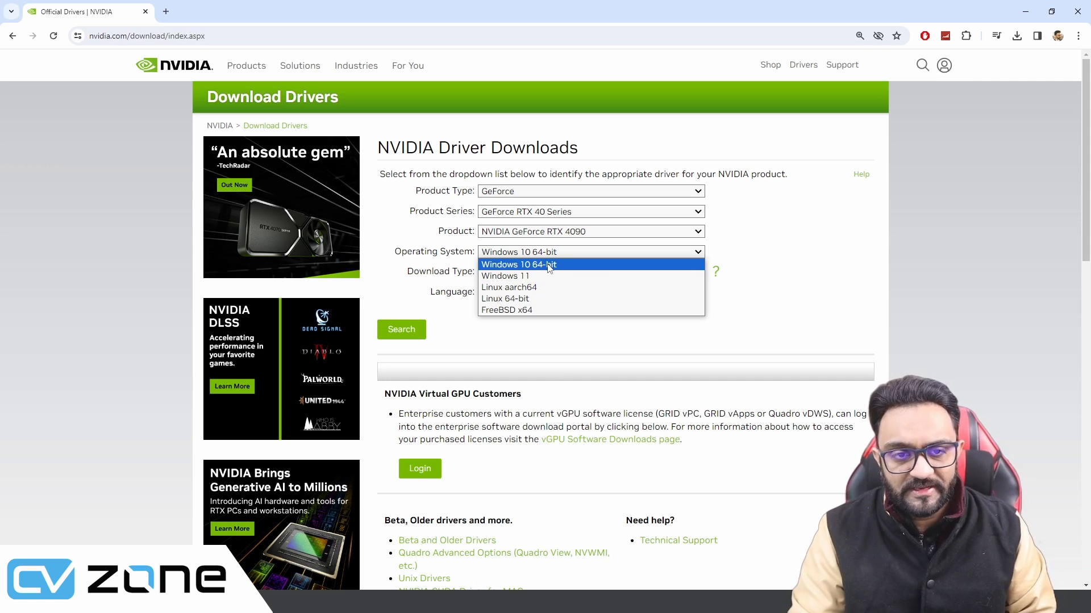
{"action": "left_click", "coordinate": [479, 310]}
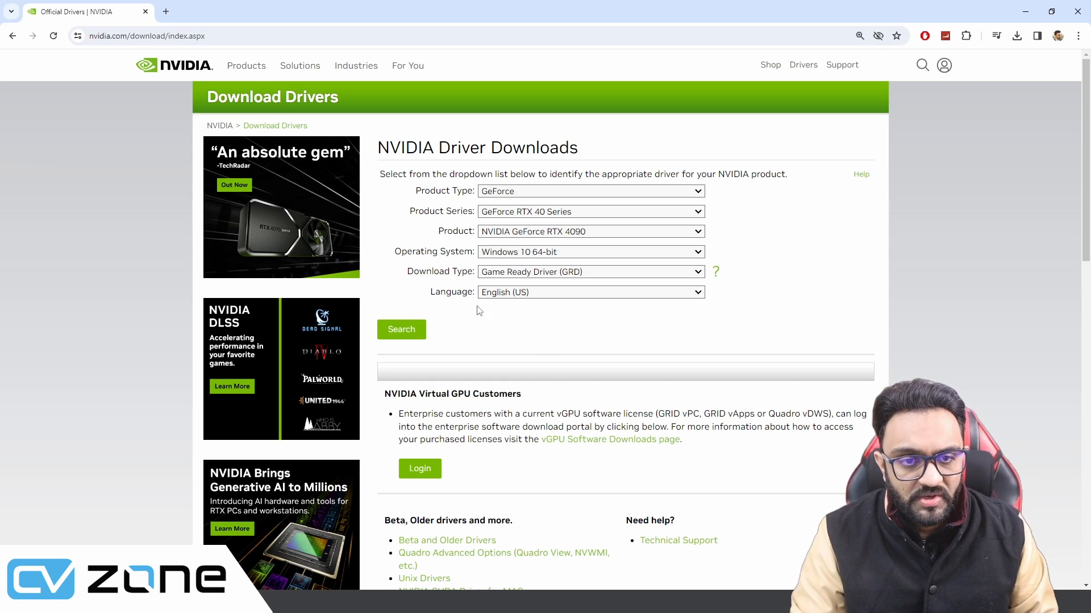
{"action": "left_click", "coordinate": [589, 272]}
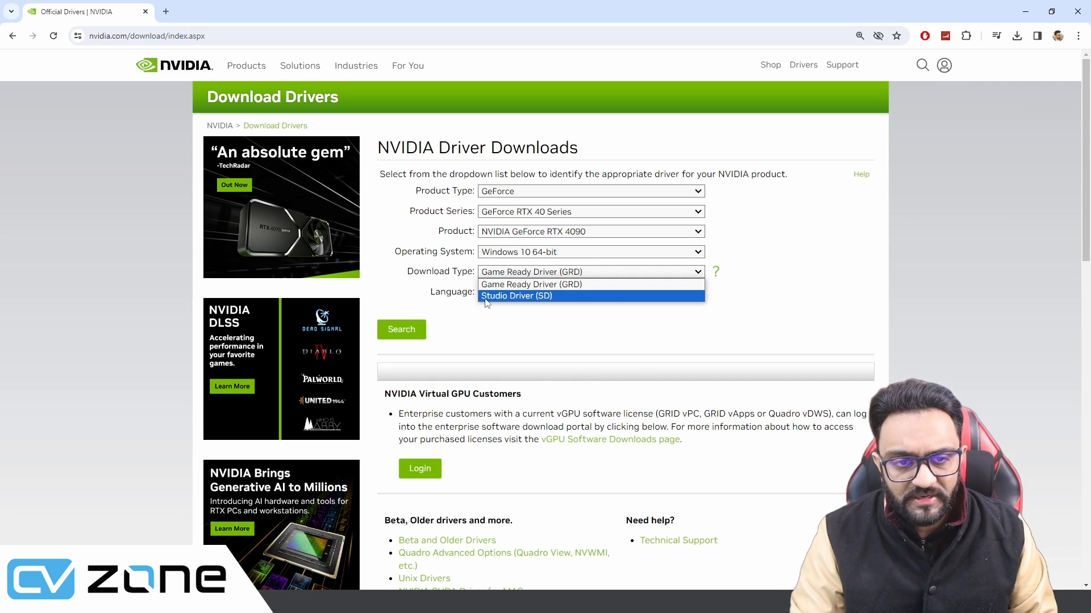
{"action": "left_click", "coordinate": [539, 297]}
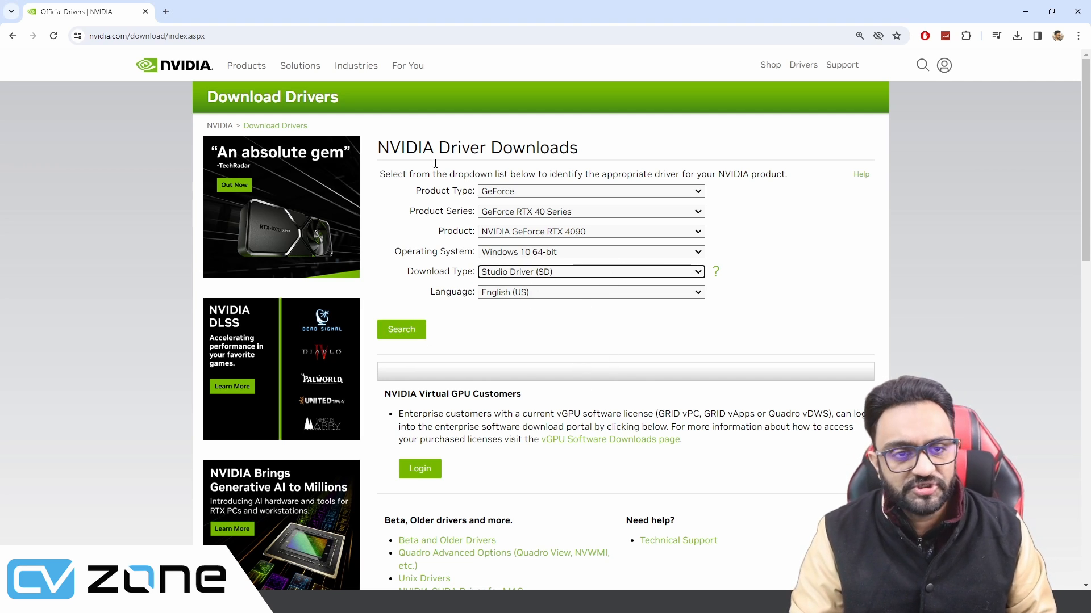
{"action": "left_click", "coordinate": [1031, 11]}
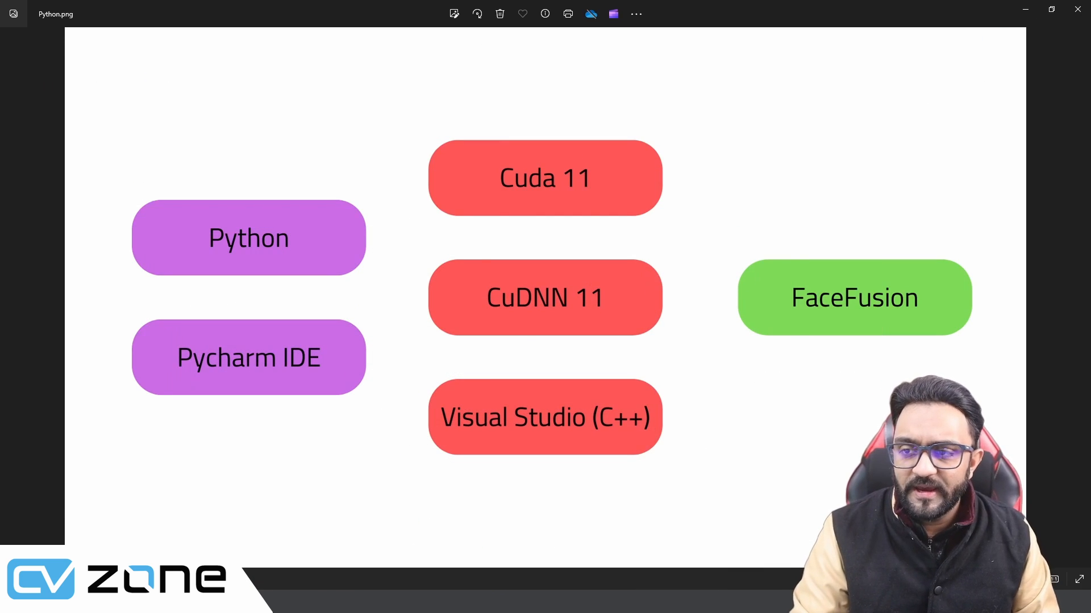
Switch to the browser window with the CUDA results and search Google for "cuda 11 download".
{"action": "key", "text": "alt+Tab"}
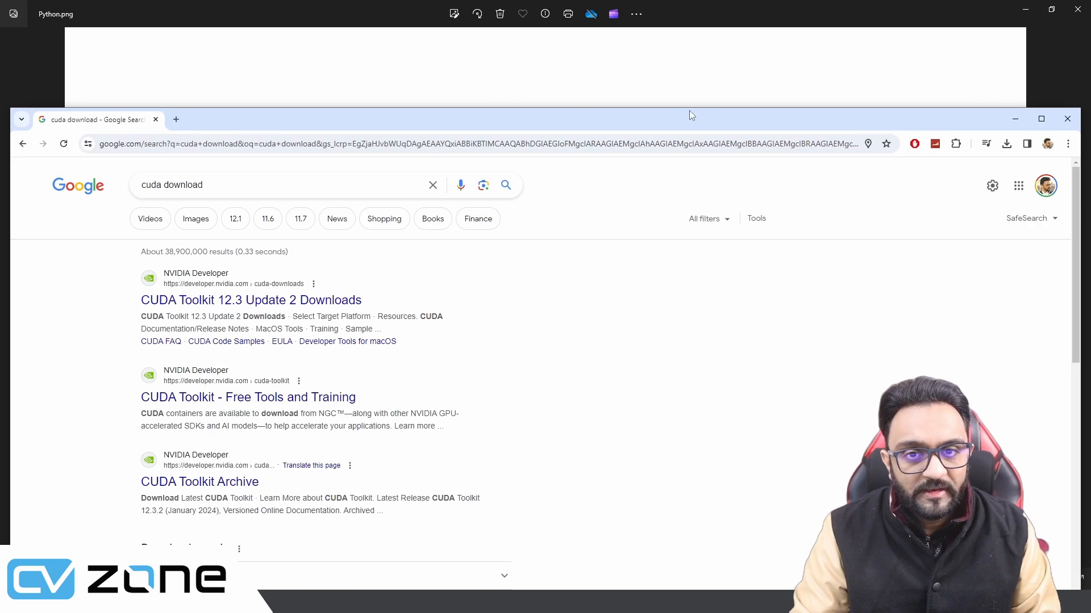
{"action": "left_click_drag", "start_coordinate": [205, 71], "coordinate": [110, 79]}
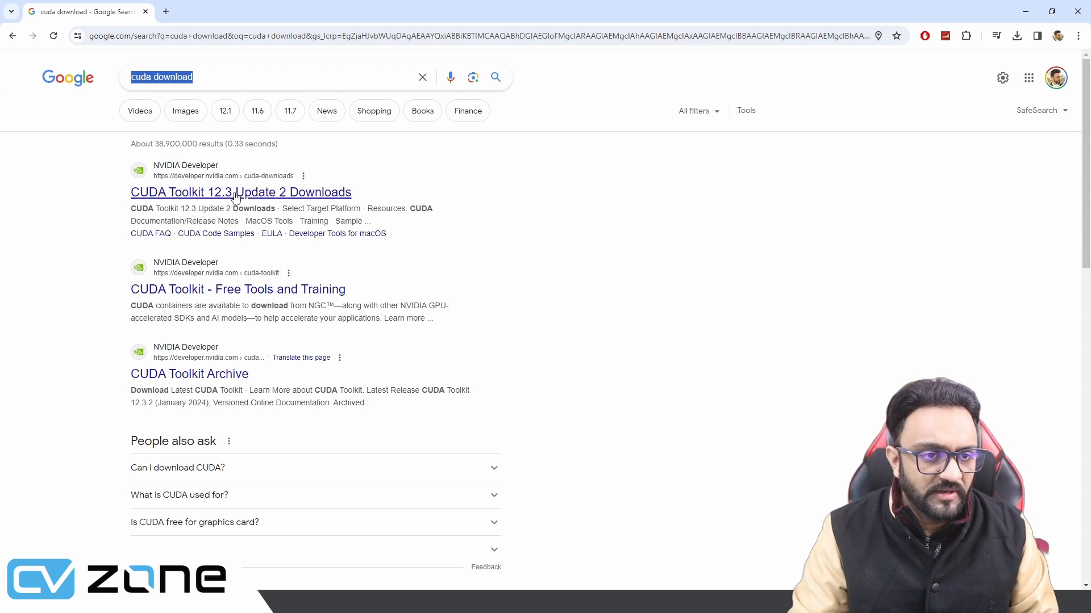
{"action": "left_click", "coordinate": [230, 83]}
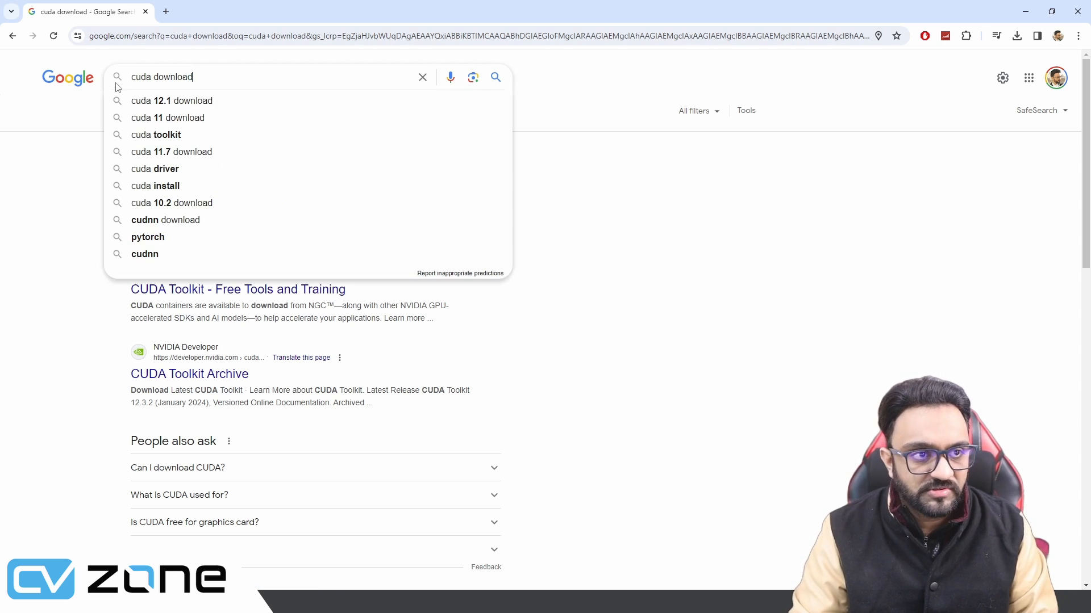
{"action": "left_click", "coordinate": [155, 76]}
{"action": "type", "text": "11"}
{"action": "key", "text": "Return"}
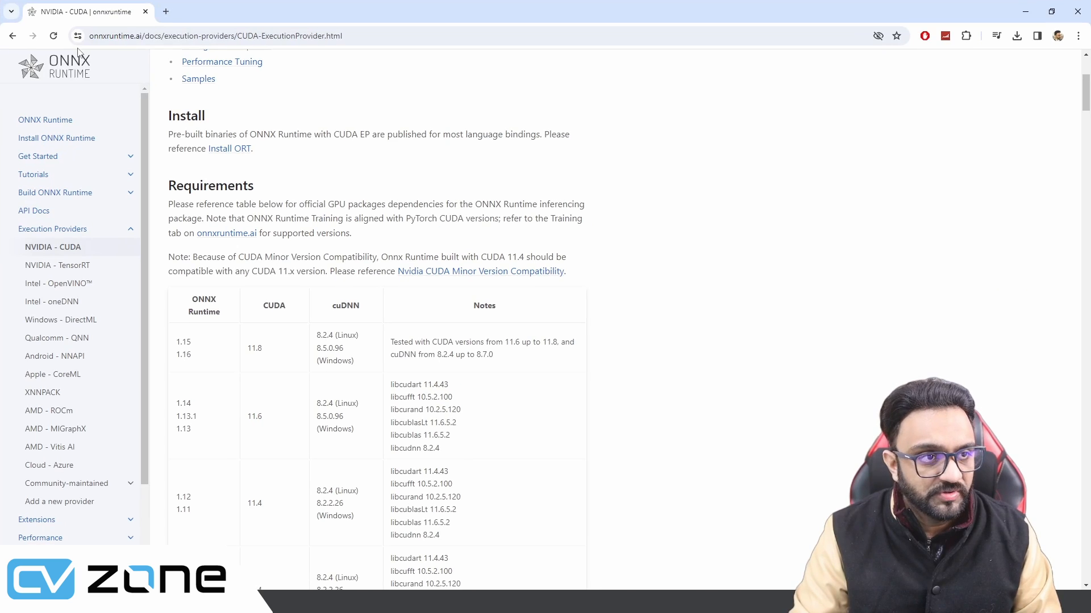
Examine the ONNX Runtime requirements table for the CUDA and cuDNN versions matching each runtime release.
{"action": "scroll", "coordinate": [555, 273], "scroll_direction": "down", "scroll_amount": 2}
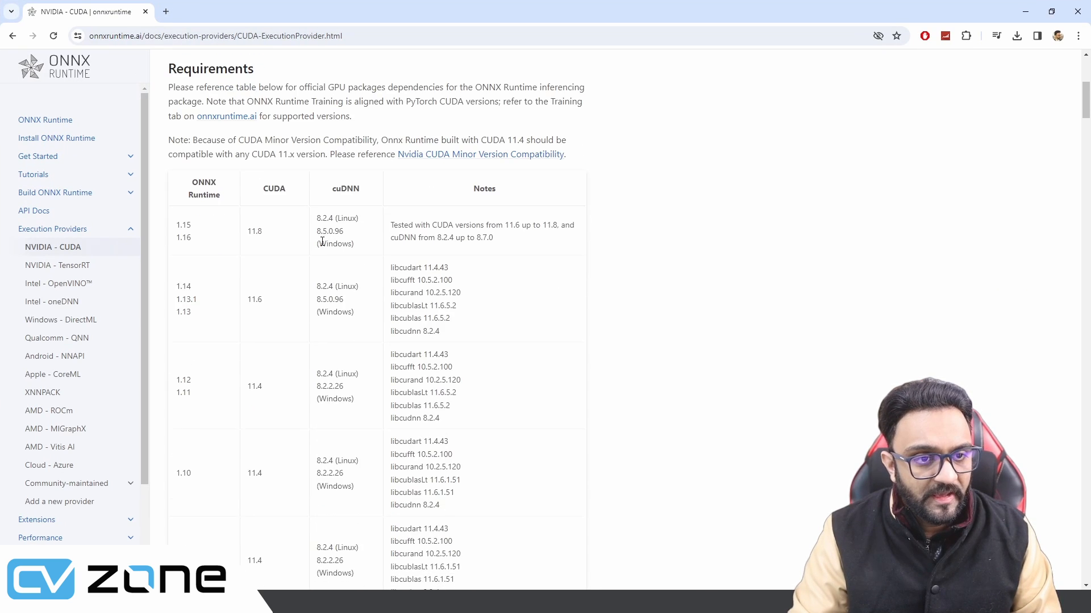
{"action": "scroll", "coordinate": [322, 242], "scroll_direction": "down", "scroll_amount": 1}
{"action": "left_click_drag", "start_coordinate": [193, 128], "coordinate": [239, 146]}
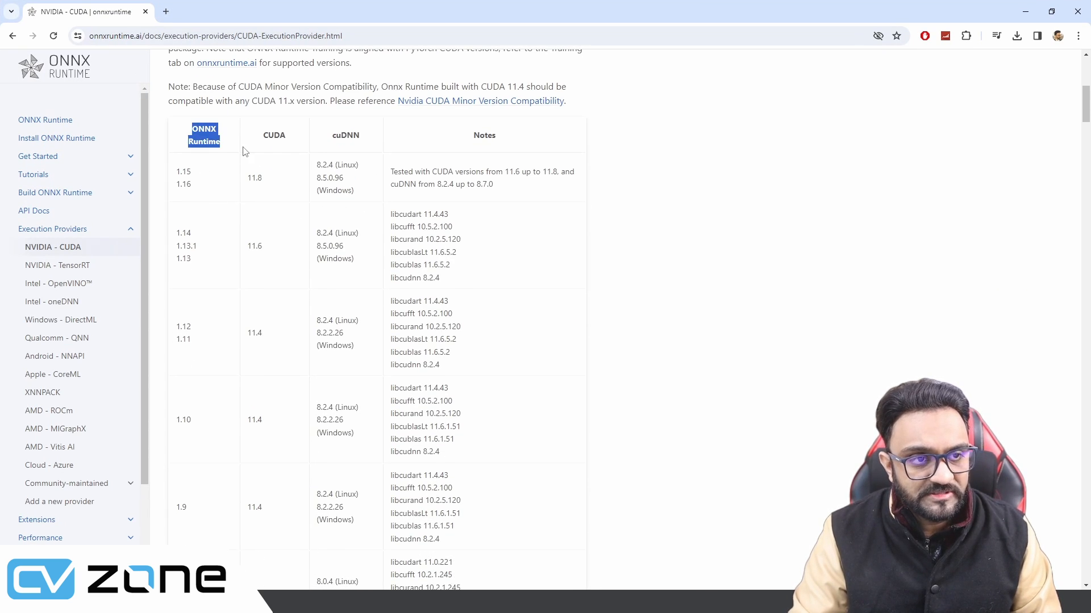
{"action": "double_click", "coordinate": [293, 142]}
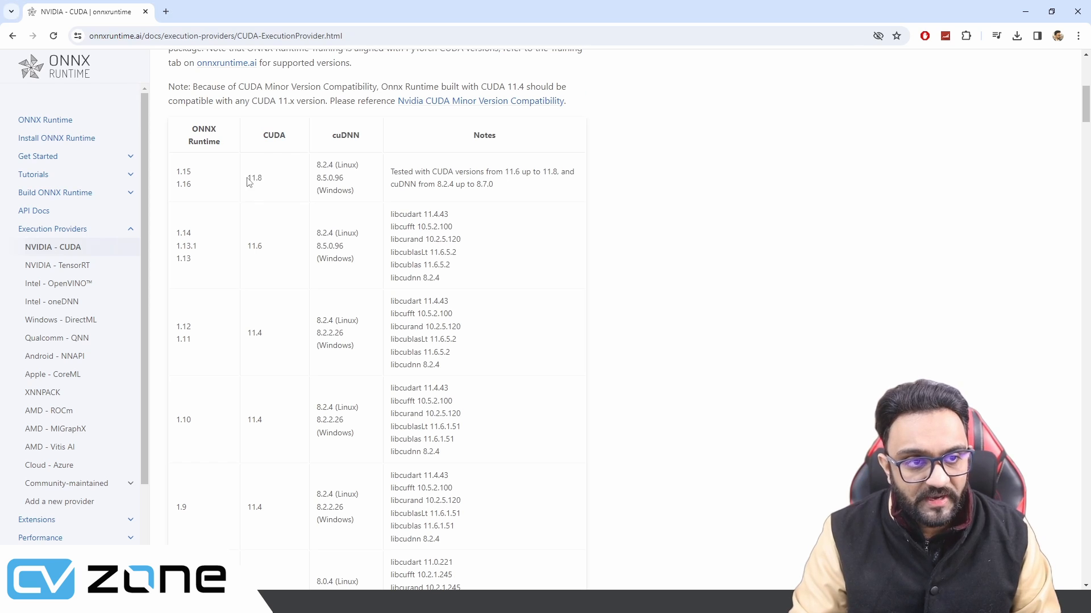
{"action": "double_click", "coordinate": [255, 177]}
{"action": "scroll", "coordinate": [366, 178], "scroll_direction": "down", "scroll_amount": 1}
{"action": "scroll", "coordinate": [255, 344], "scroll_direction": "down", "scroll_amount": 8}
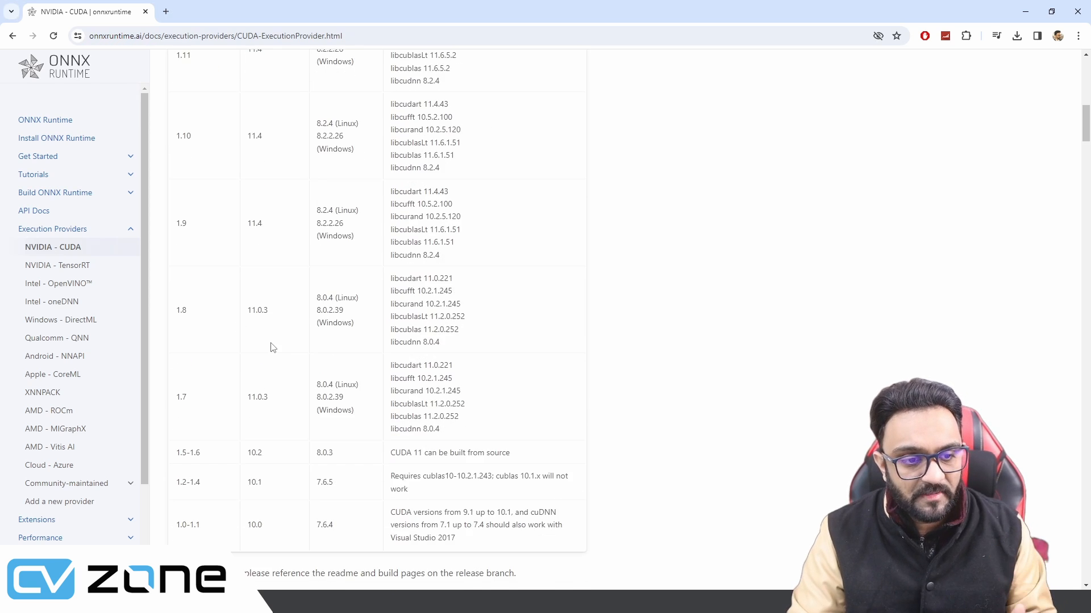
{"action": "left_click_drag", "start_coordinate": [283, 297], "coordinate": [267, 220]}
{"action": "scroll", "coordinate": [263, 215], "scroll_direction": "up", "scroll_amount": 10}
{"action": "left_click", "coordinate": [272, 235]}
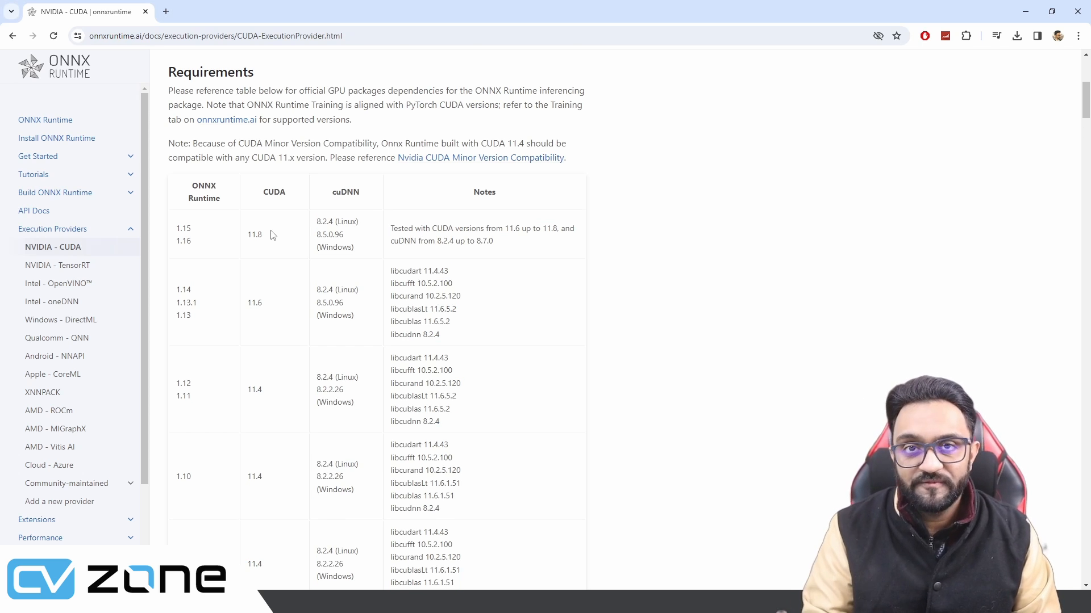
{"action": "scroll", "coordinate": [279, 234], "scroll_direction": "up", "scroll_amount": 1}
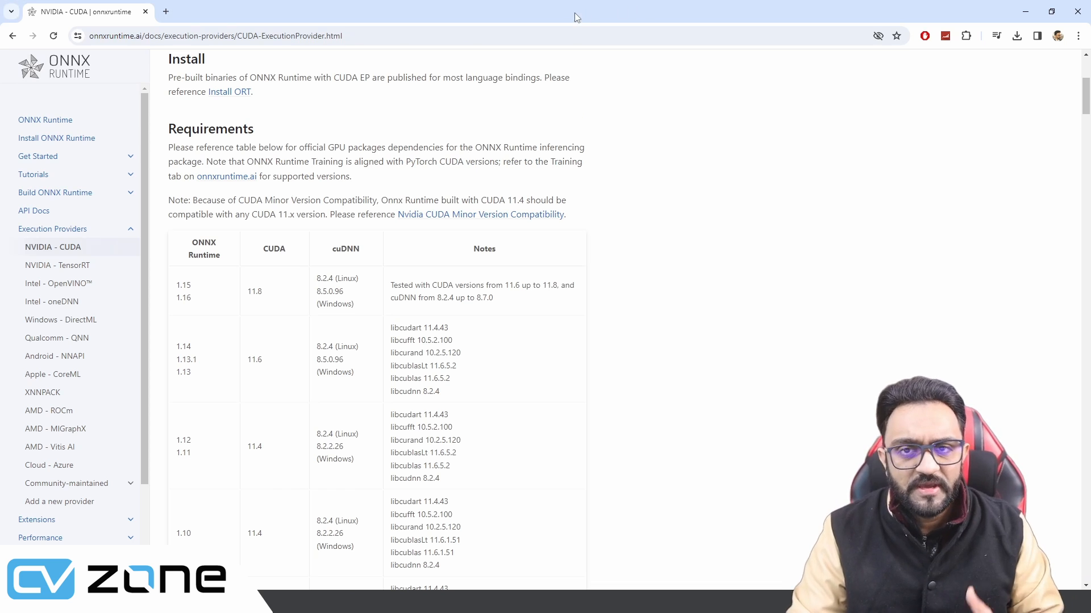
Open the CUDA Toolkit 11.8 download page from the Google results and set the target platform to Windows, x86_64, version 10.
{"action": "key", "text": "alt+Tab"}
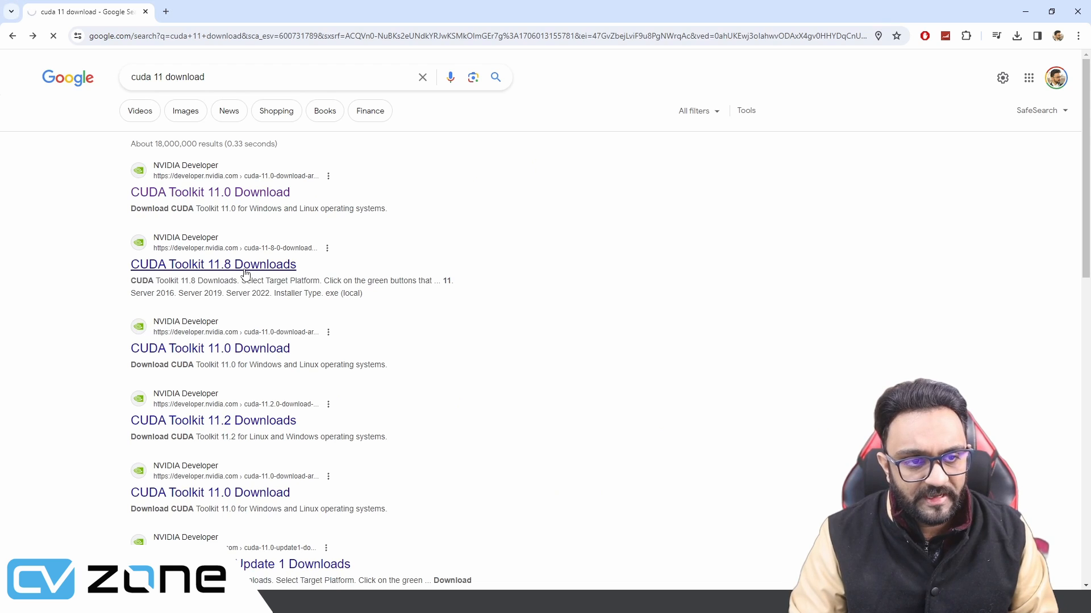
{"action": "left_click", "coordinate": [245, 274]}
{"action": "left_click", "coordinate": [449, 285]}
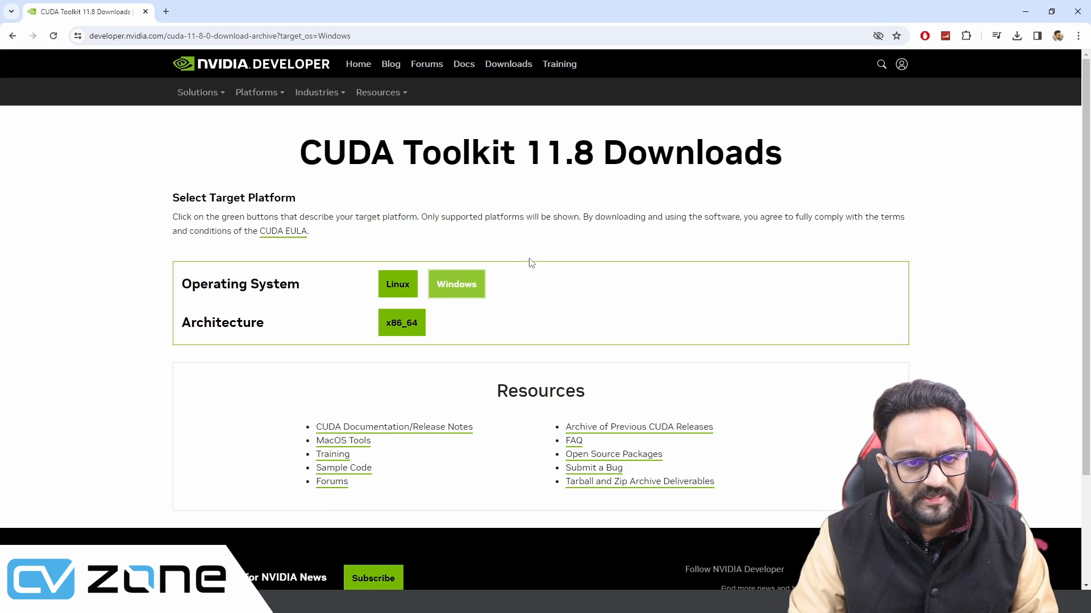
{"action": "left_click", "coordinate": [402, 321]}
{"action": "scroll", "coordinate": [428, 318], "scroll_direction": "down", "scroll_amount": 1}
{"action": "left_click", "coordinate": [429, 309]}
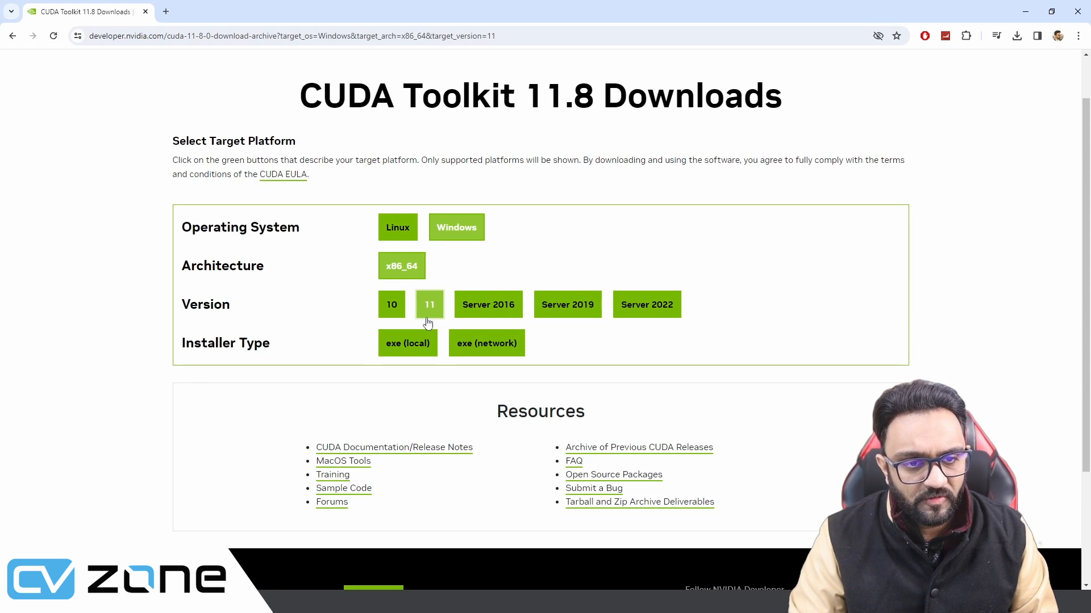
{"action": "left_click", "coordinate": [398, 311]}
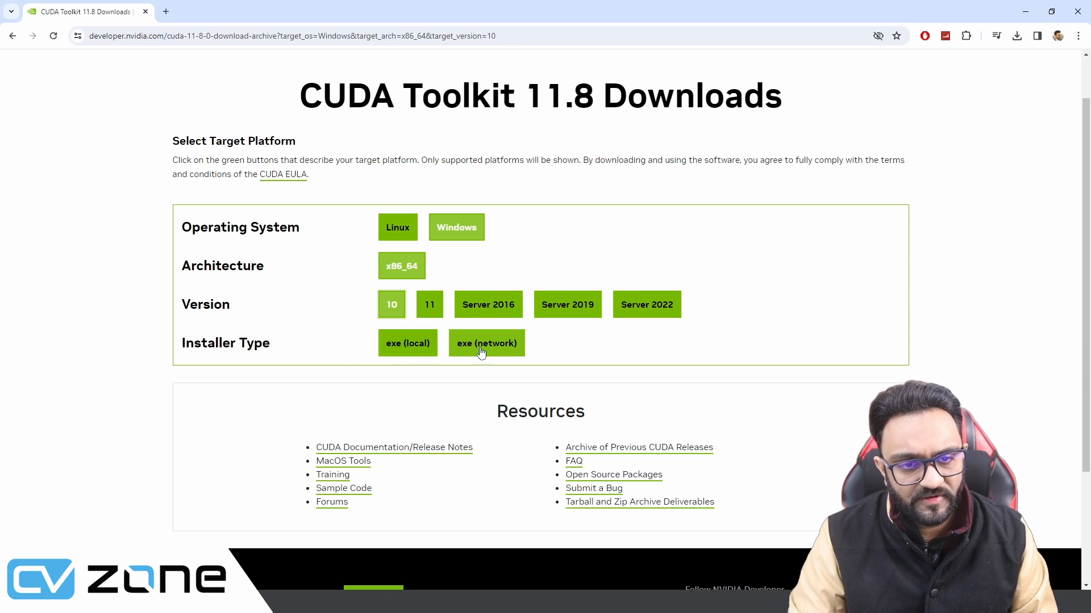
{"action": "left_click", "coordinate": [398, 348]}
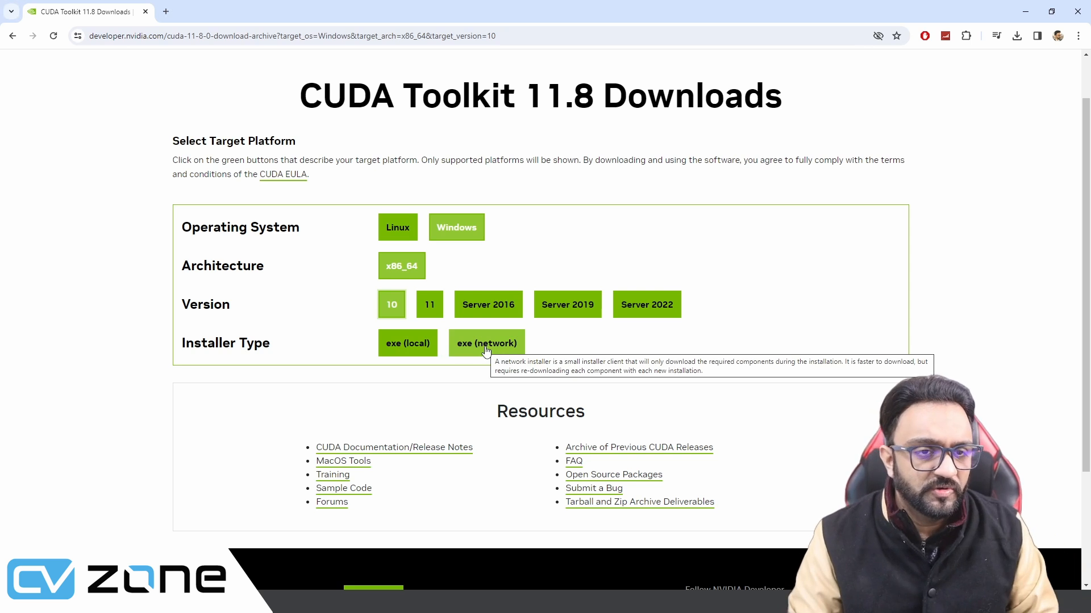
Leave the browser and inspect the include and lib folders of the CUDA v11.5 installation in File Explorer.
{"action": "key", "text": "alt+Tab"}
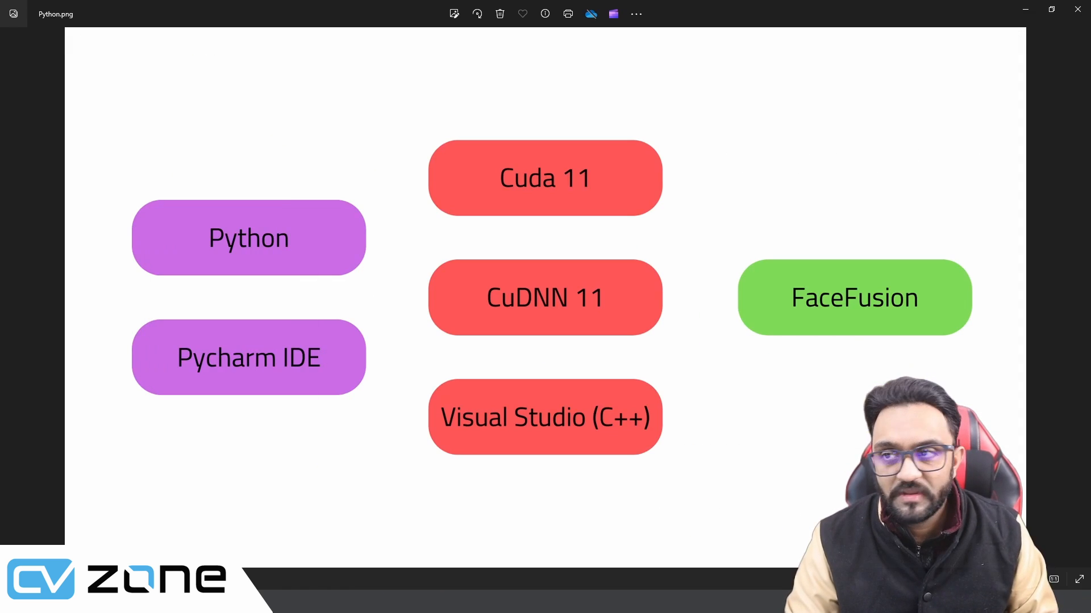
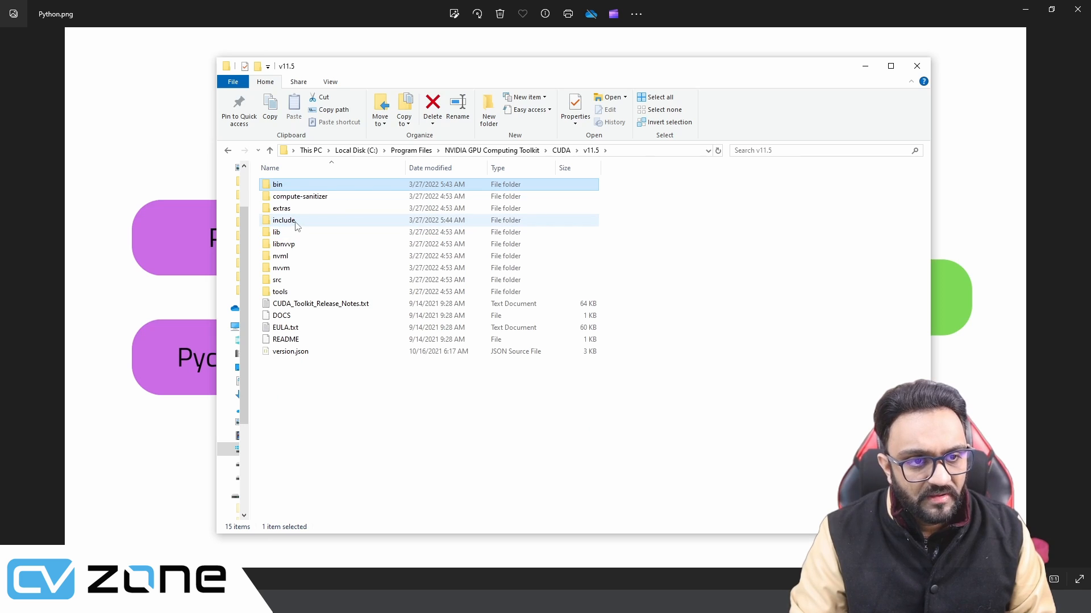
{"action": "double_click", "coordinate": [291, 221]}
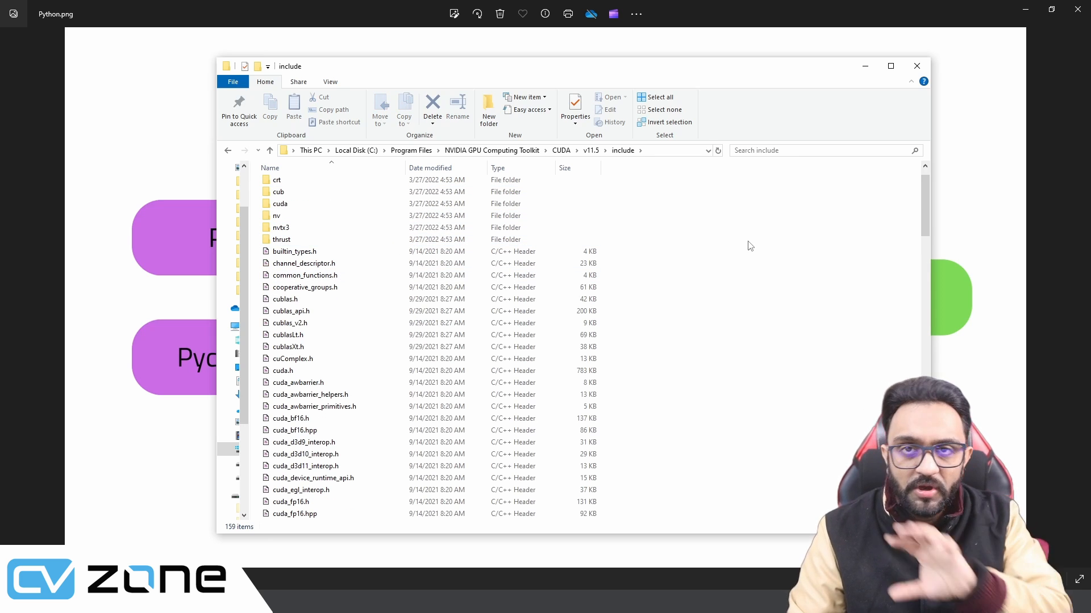
{"action": "left_click", "coordinate": [265, 150]}
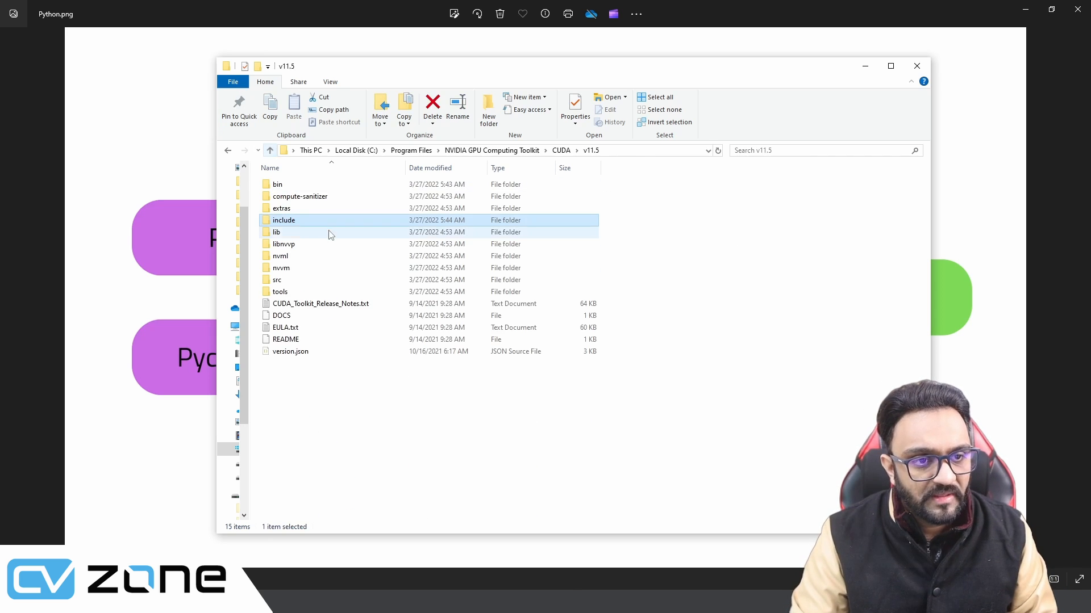
{"action": "double_click", "coordinate": [305, 233]}
{"action": "double_click", "coordinate": [308, 212]}
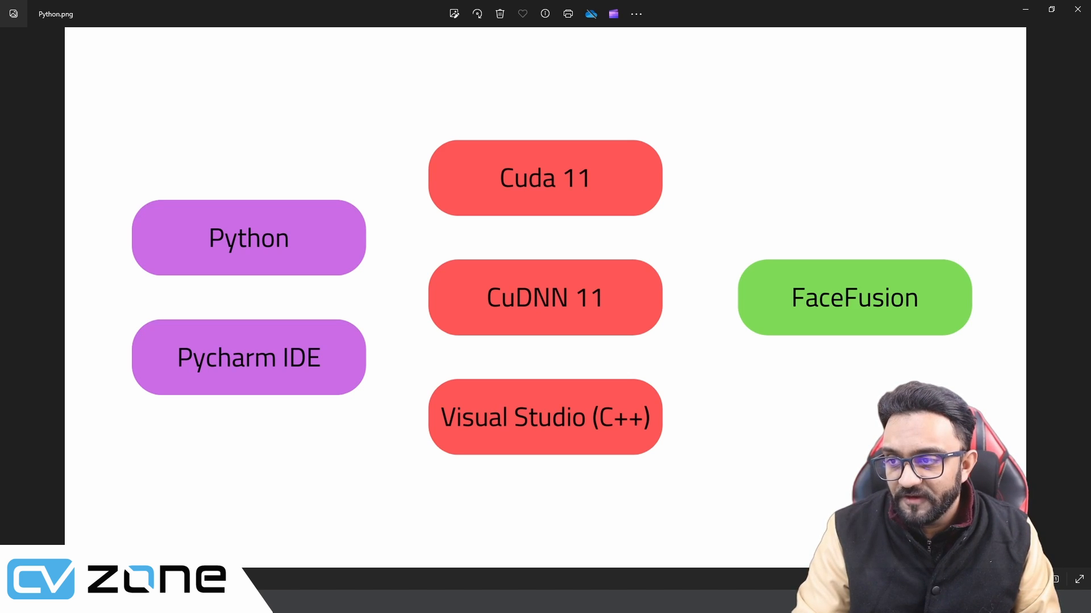
Inspect the bin folder inside C:\Program Files\ffmpeg, return to the ffmpeg folder, and show its full path.
{"action": "left_click_drag", "start_coordinate": [1090, 168], "coordinate": [578, 63]}
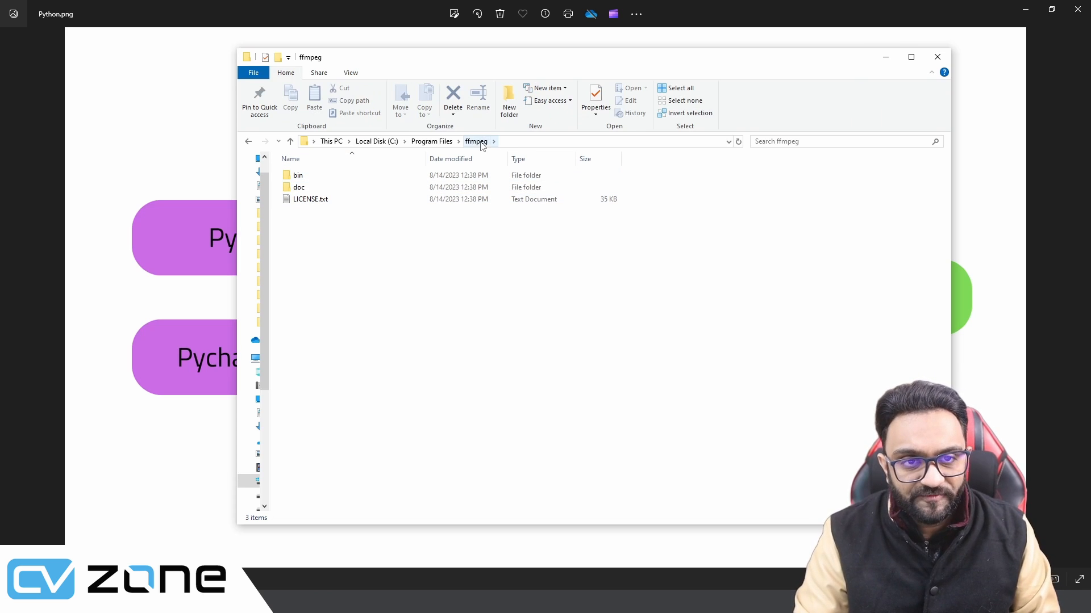
{"action": "double_click", "coordinate": [298, 176]}
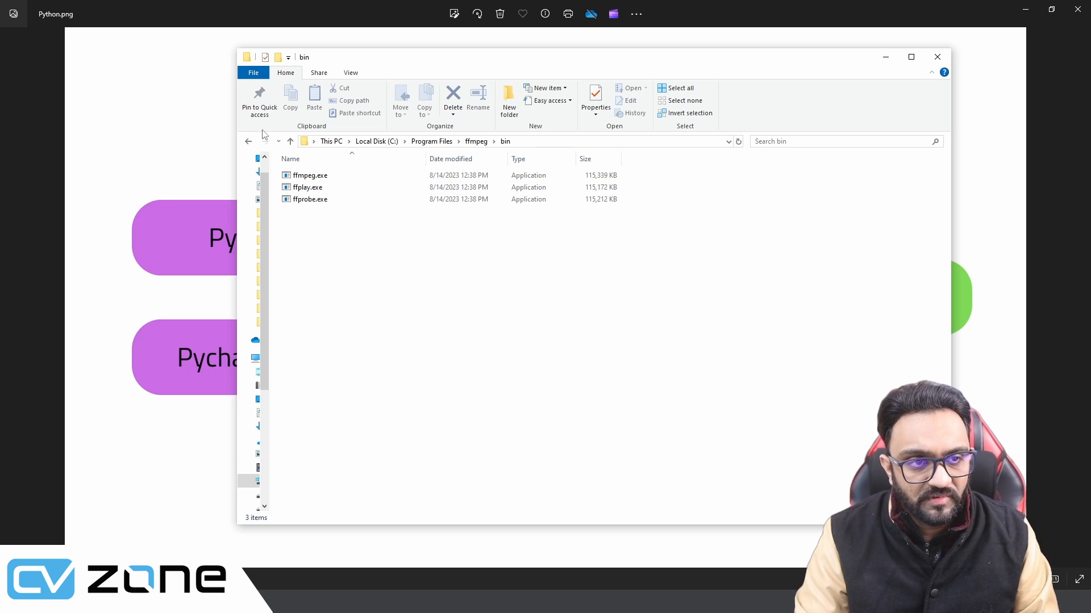
{"action": "left_click", "coordinate": [294, 143]}
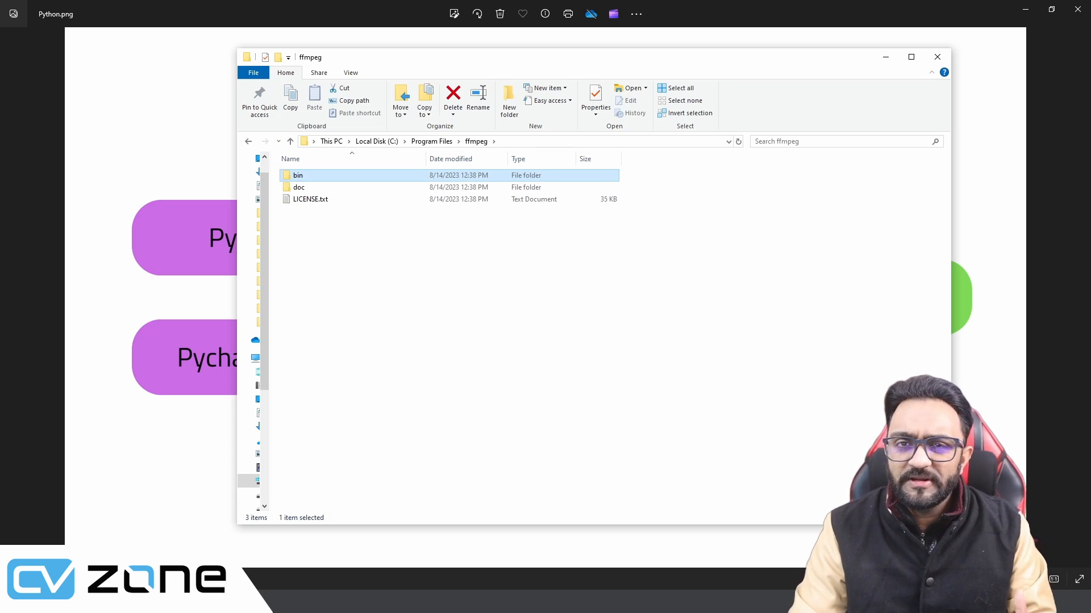
{"action": "key", "text": "super"}
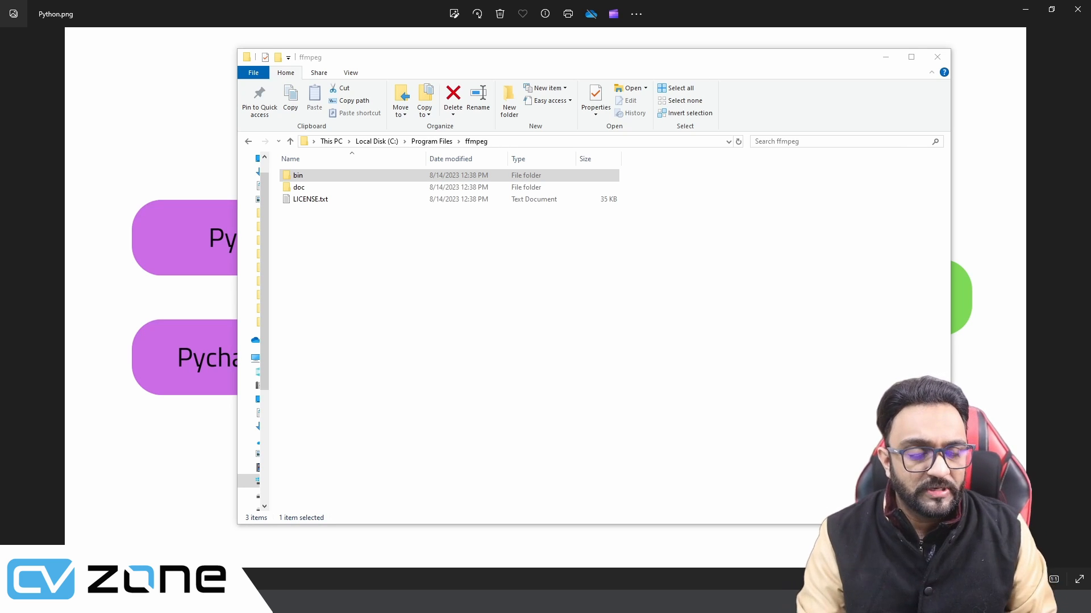
{"action": "left_click", "coordinate": [307, 178]}
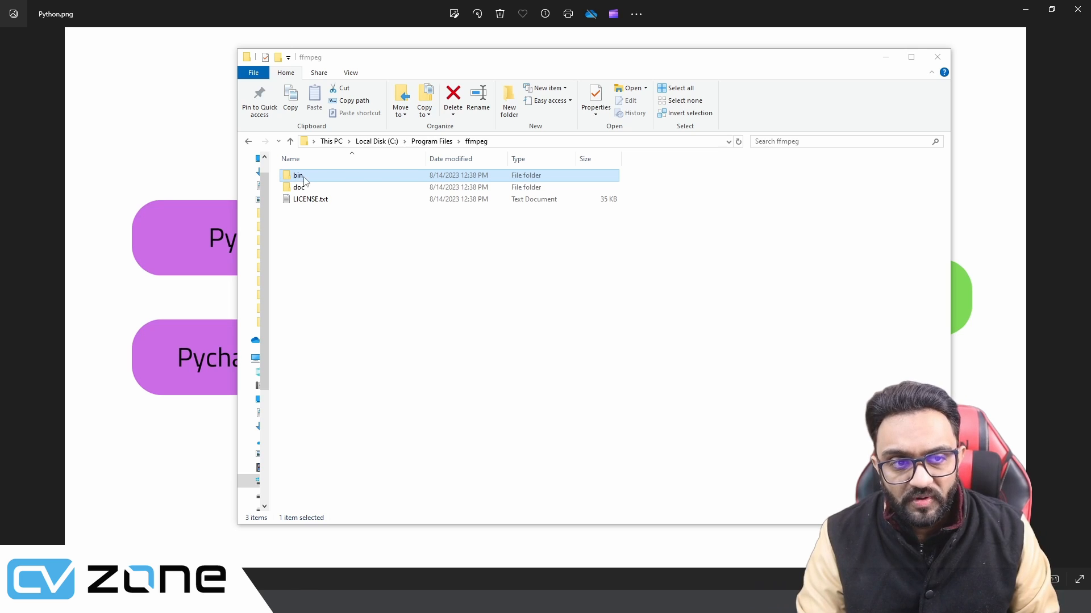
{"action": "left_click", "coordinate": [578, 140]}
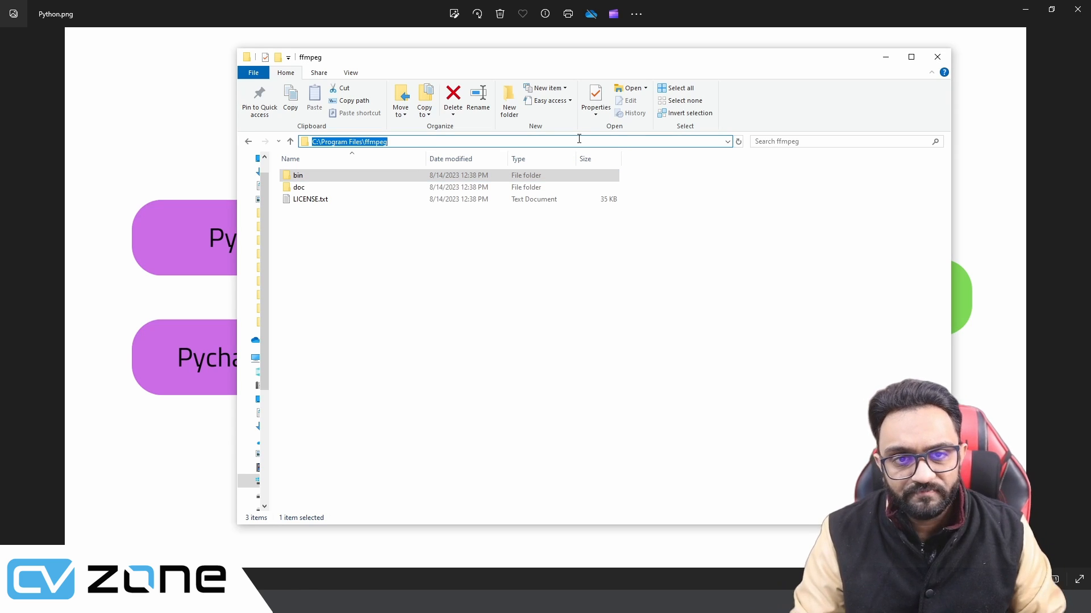
{"action": "left_click", "coordinate": [579, 140]}
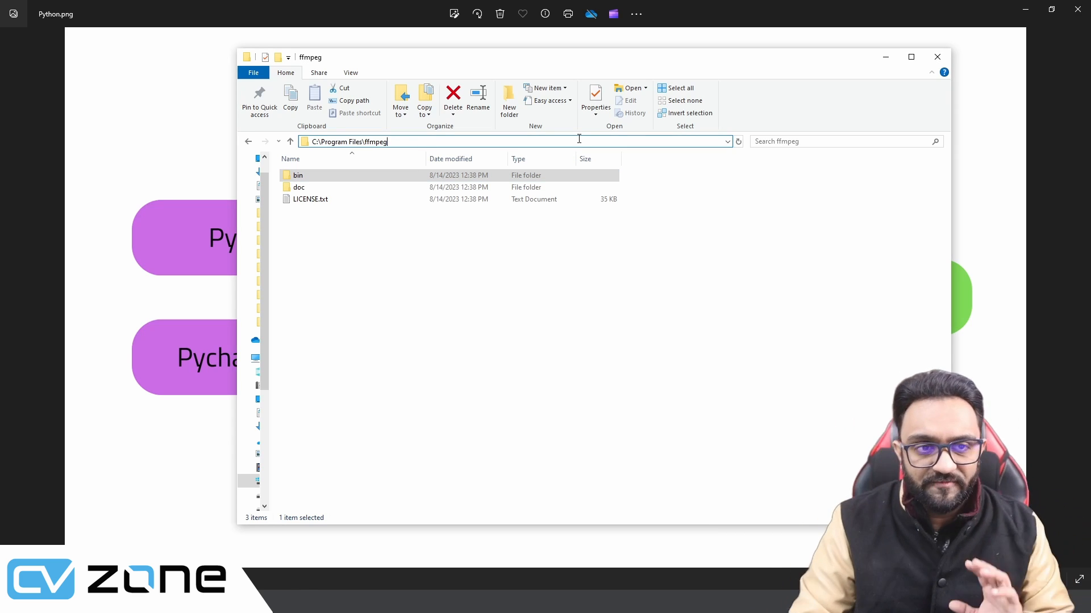
From ffmpeg.org, go to the FFmpeg download page, open the Windows builds from gyan.dev, and view the release builds.
{"action": "key", "text": "super"}
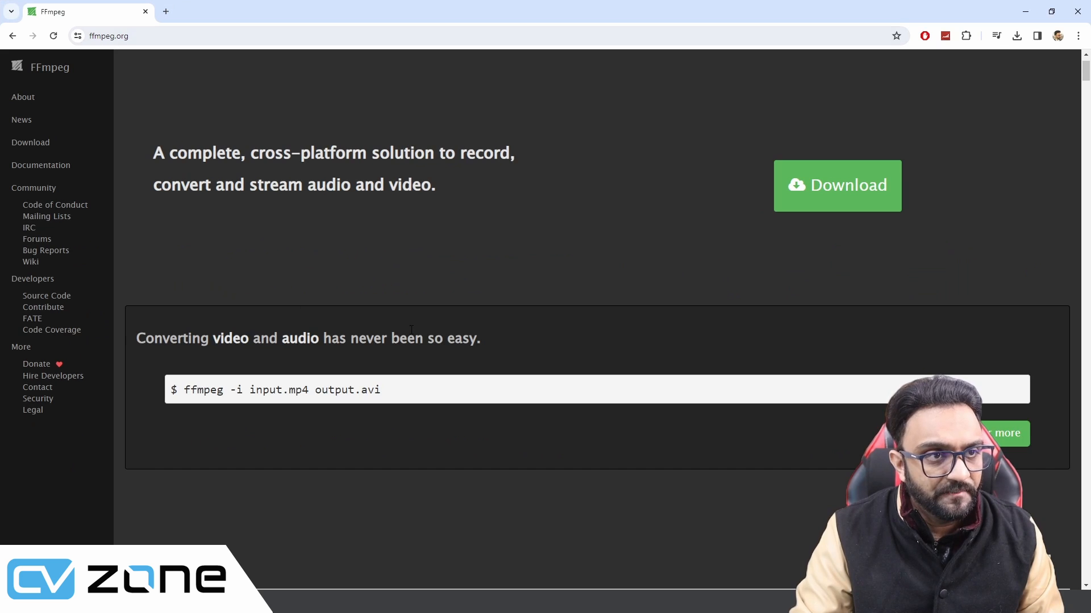
{"action": "scroll", "coordinate": [476, 356], "scroll_direction": "down", "scroll_amount": 3}
{"action": "scroll", "coordinate": [476, 355], "scroll_direction": "down", "scroll_amount": 10}
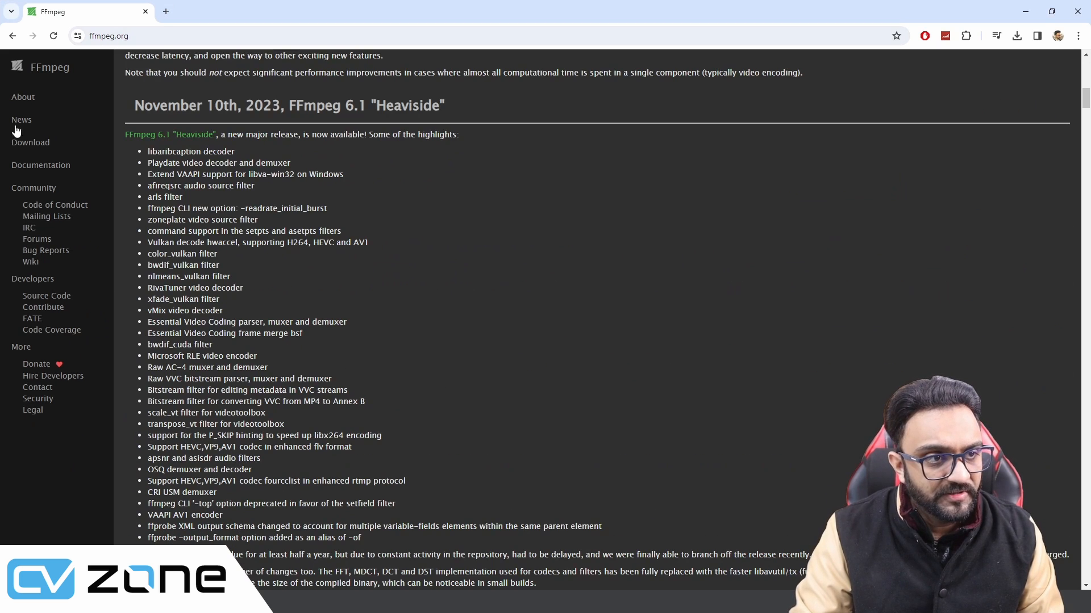
{"action": "left_click", "coordinate": [30, 142]}
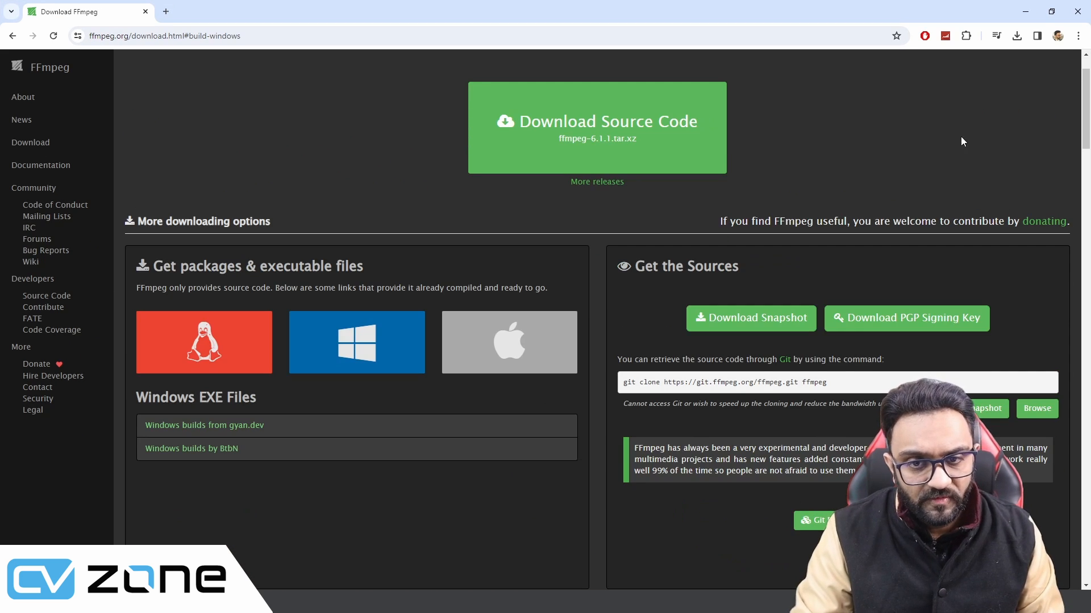
{"action": "scroll", "coordinate": [336, 350], "scroll_direction": "down", "scroll_amount": 5}
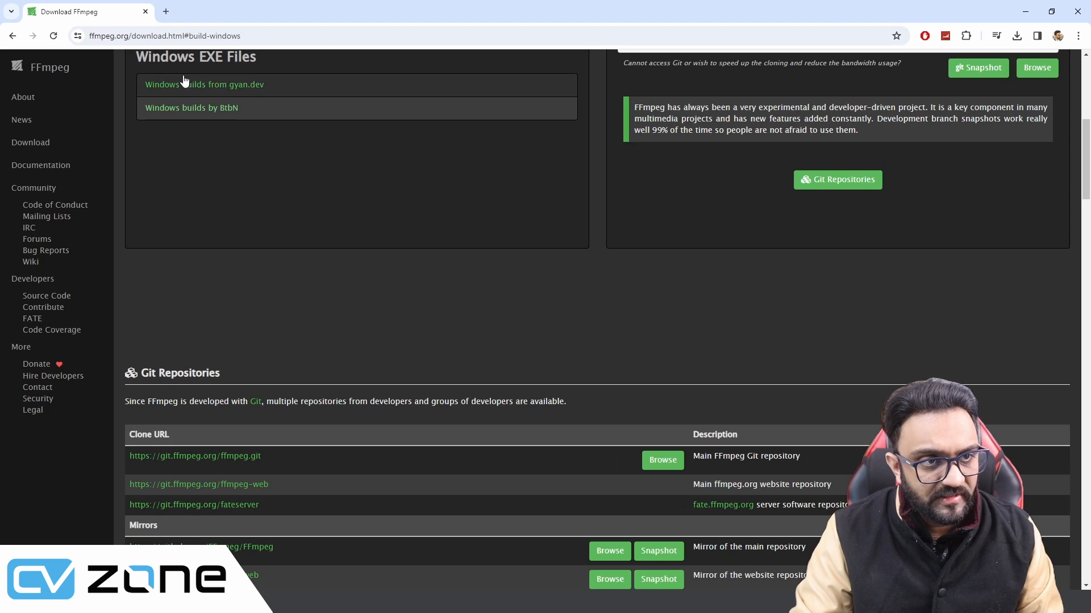
{"action": "left_click", "coordinate": [204, 91]}
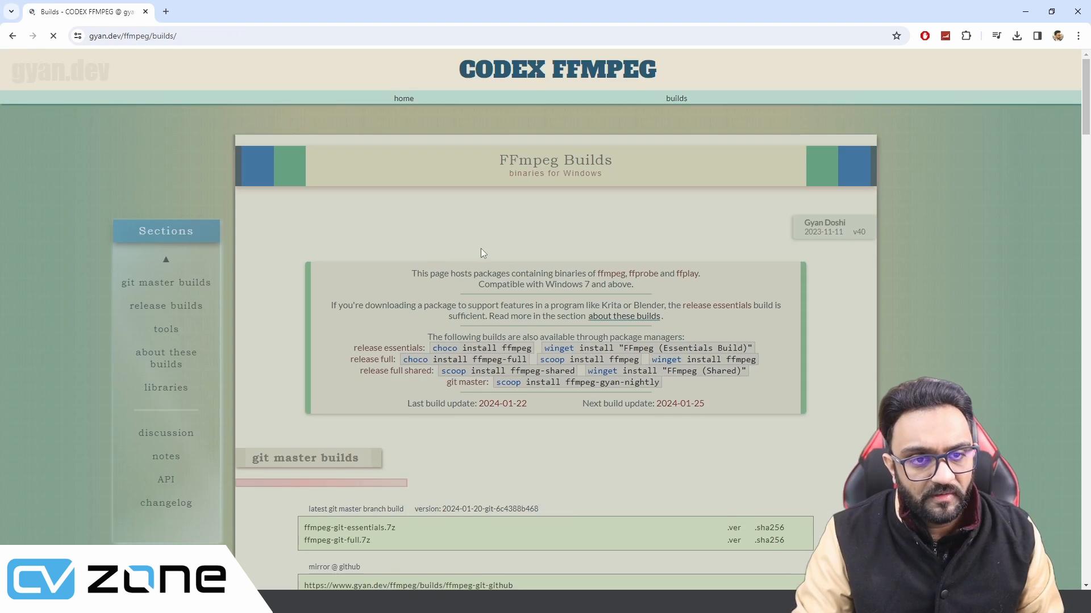
{"action": "scroll", "coordinate": [965, 300], "scroll_direction": "down", "scroll_amount": 10}
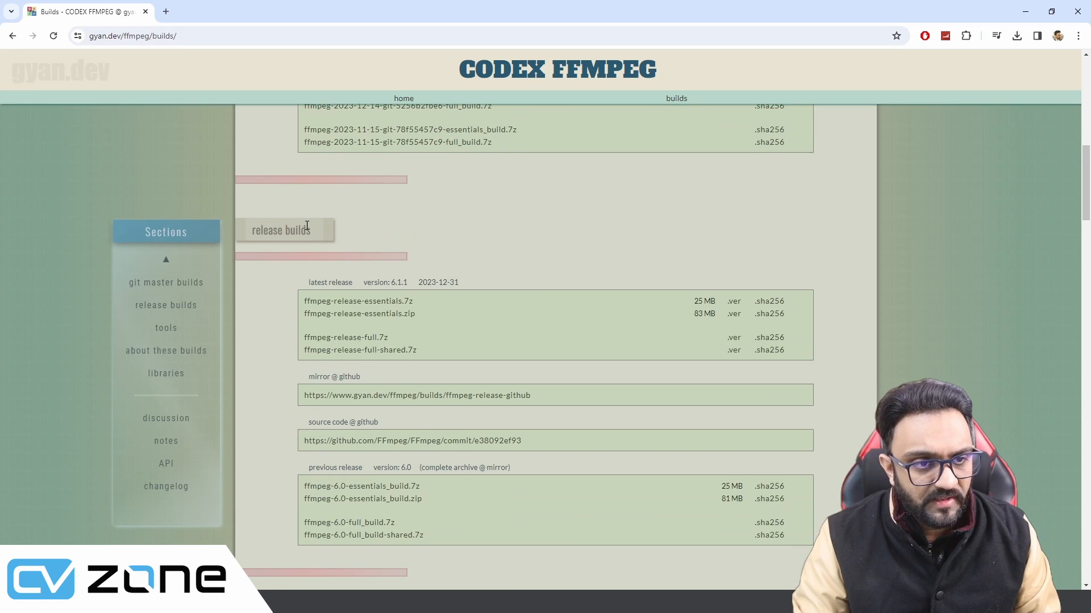
{"action": "scroll", "coordinate": [407, 251], "scroll_direction": "down", "scroll_amount": 1}
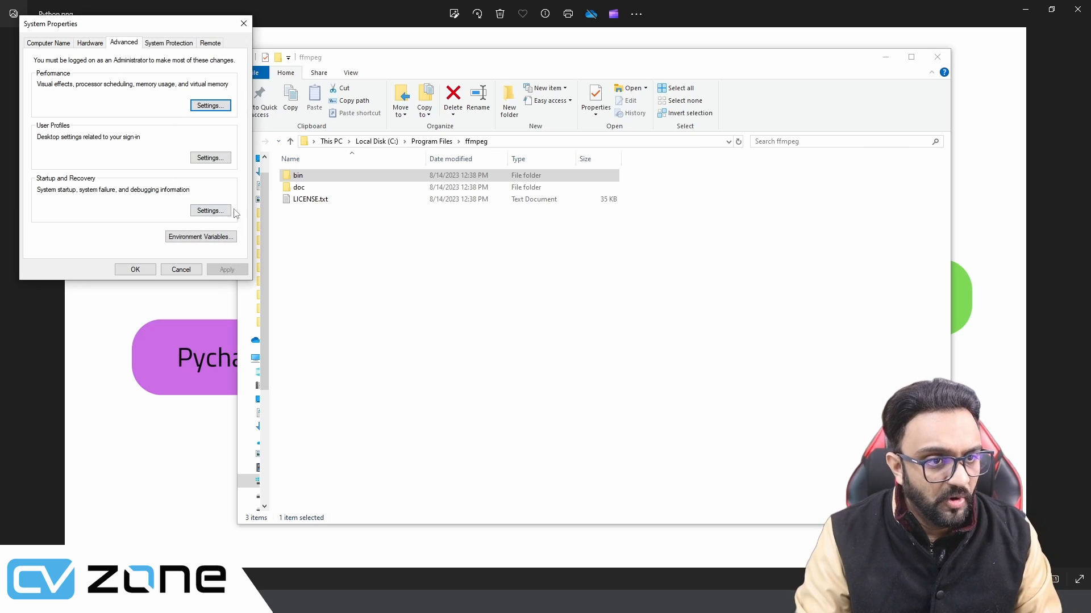
Open the user Path variable from the Environment Variables dialog, review its entries, and close the editor without changes.
{"action": "left_click", "coordinate": [201, 239]}
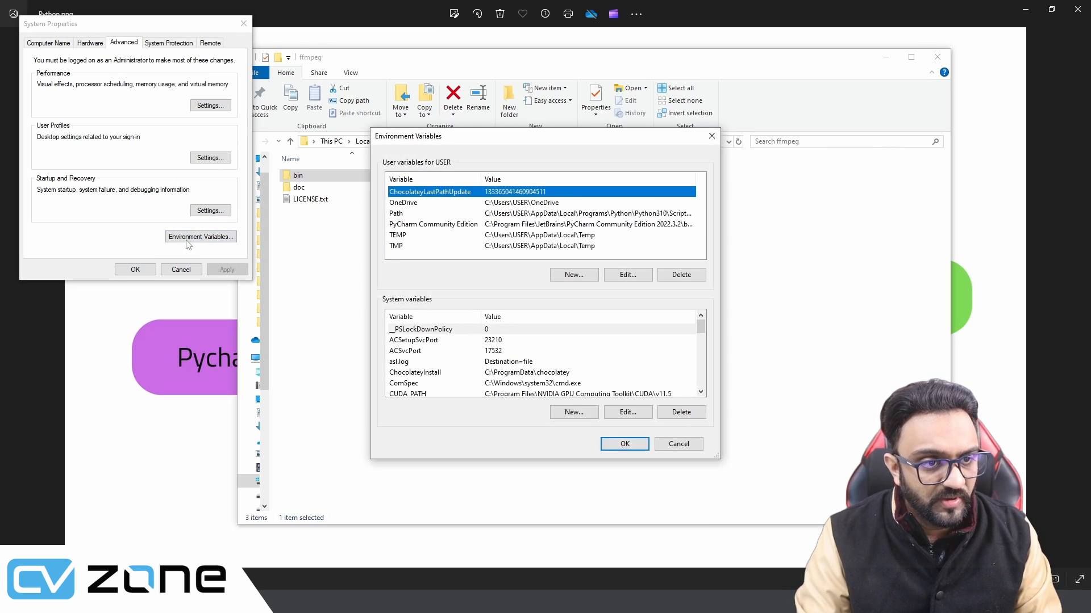
{"action": "left_click", "coordinate": [404, 216]}
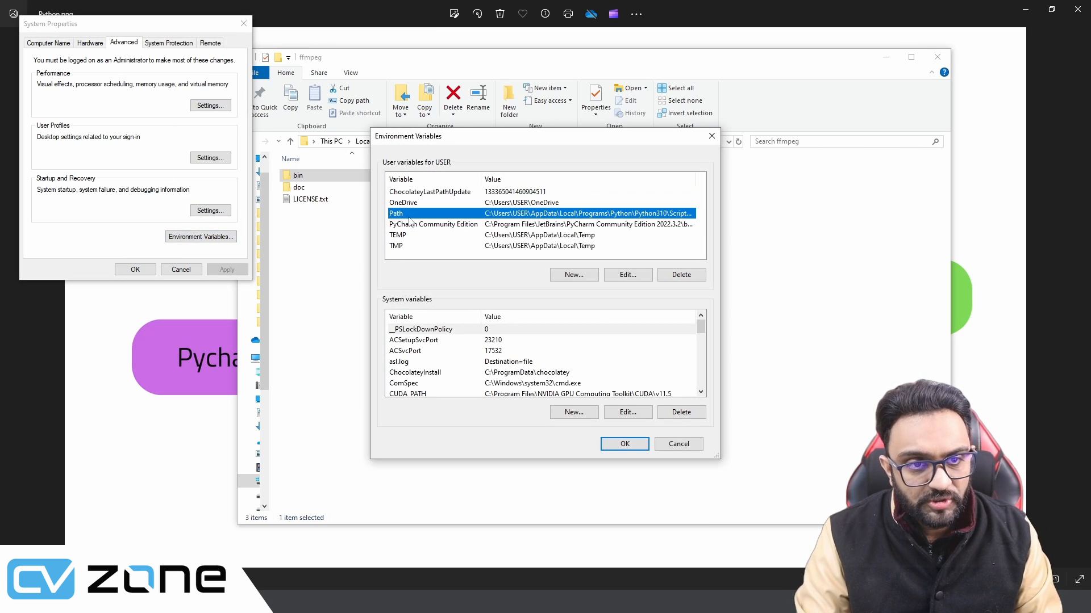
{"action": "left_click", "coordinate": [605, 276]}
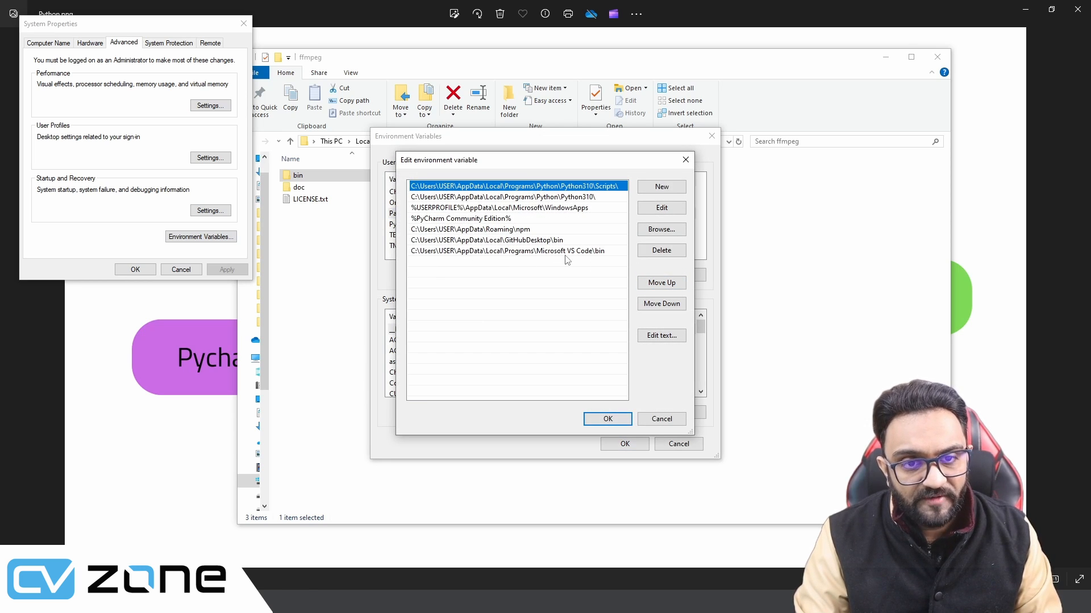
{"action": "left_click", "coordinate": [585, 252]}
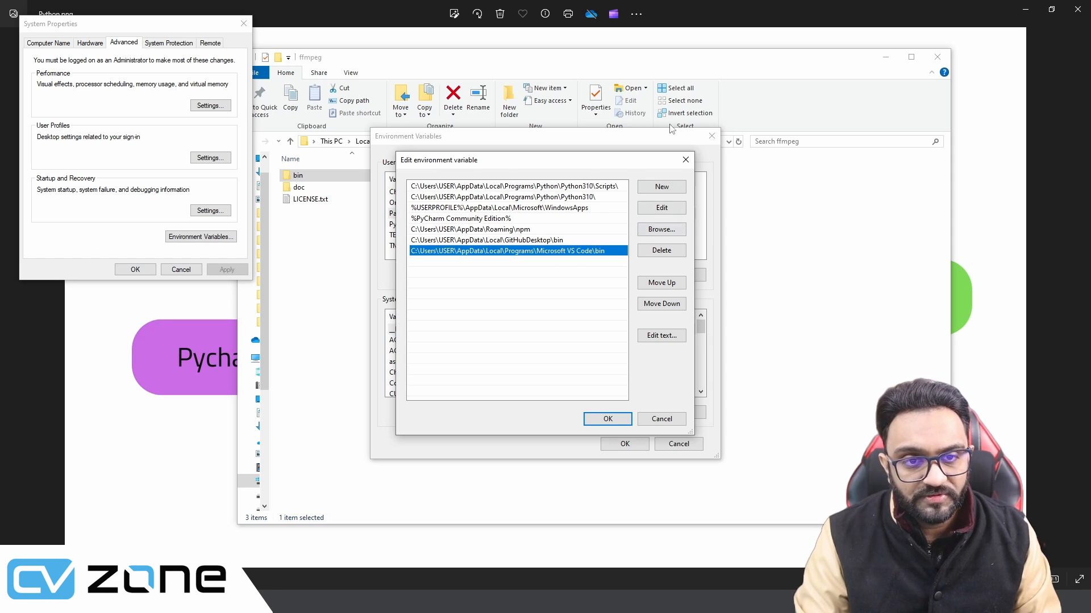
{"action": "left_click", "coordinate": [680, 167]}
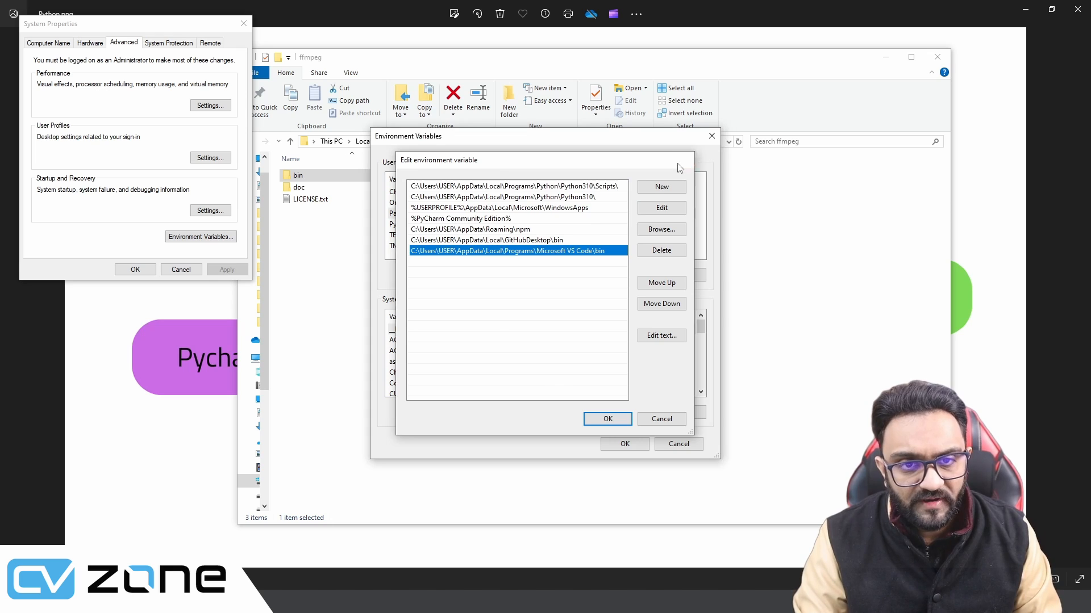
Open the system Path variable and examine its NVIDIA GPU Computing Toolkit entries for Zlib and the CUDA v11.5 bin folder.
{"action": "scroll", "coordinate": [435, 355], "scroll_direction": "down", "scroll_amount": 4}
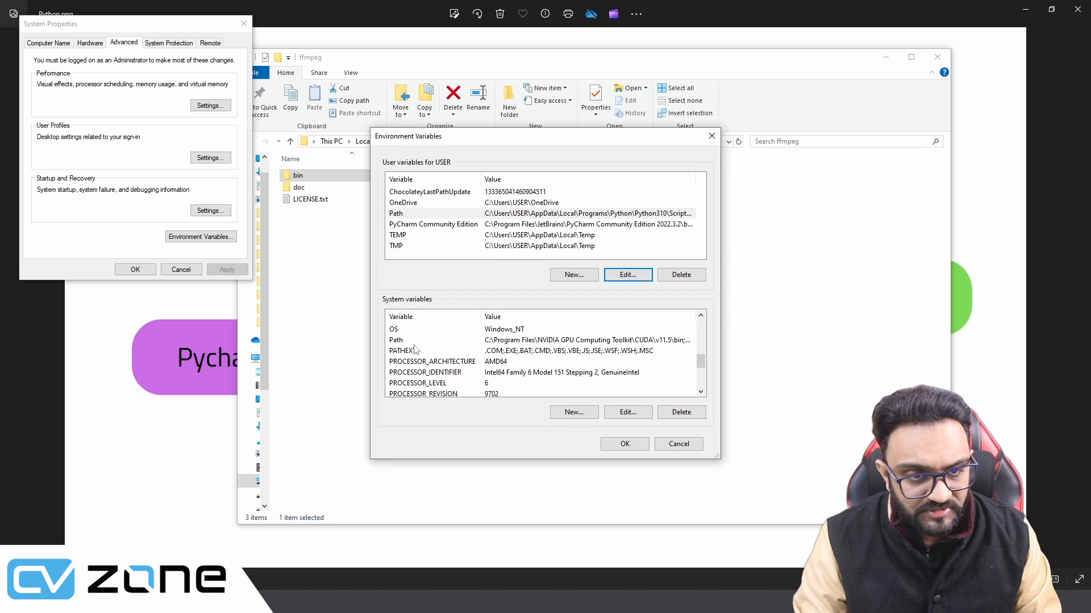
{"action": "left_click", "coordinate": [408, 340]}
{"action": "left_click", "coordinate": [630, 413]}
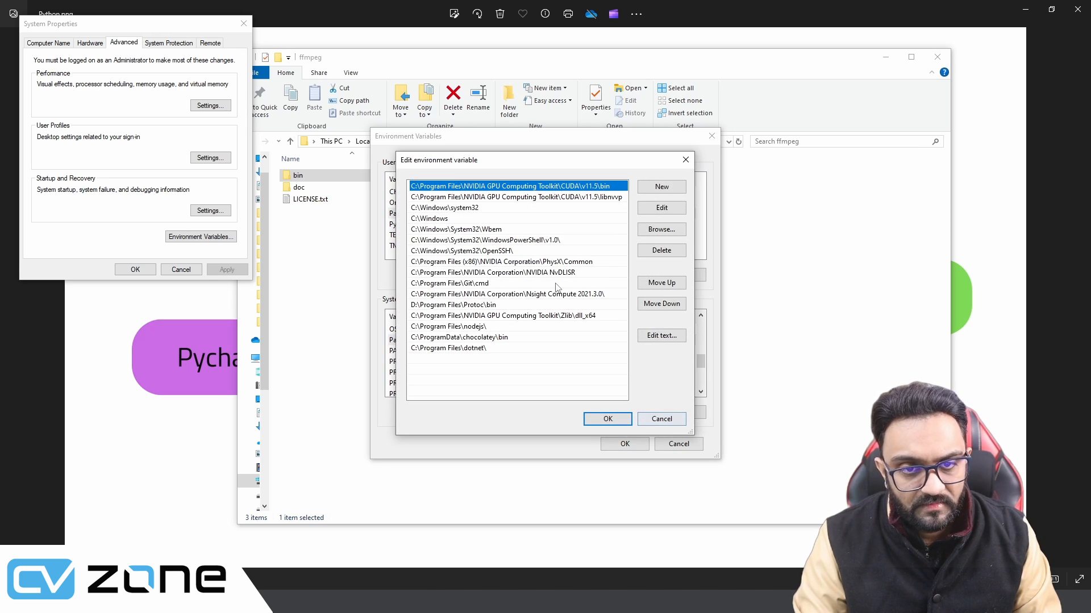
{"action": "left_click", "coordinate": [603, 315]}
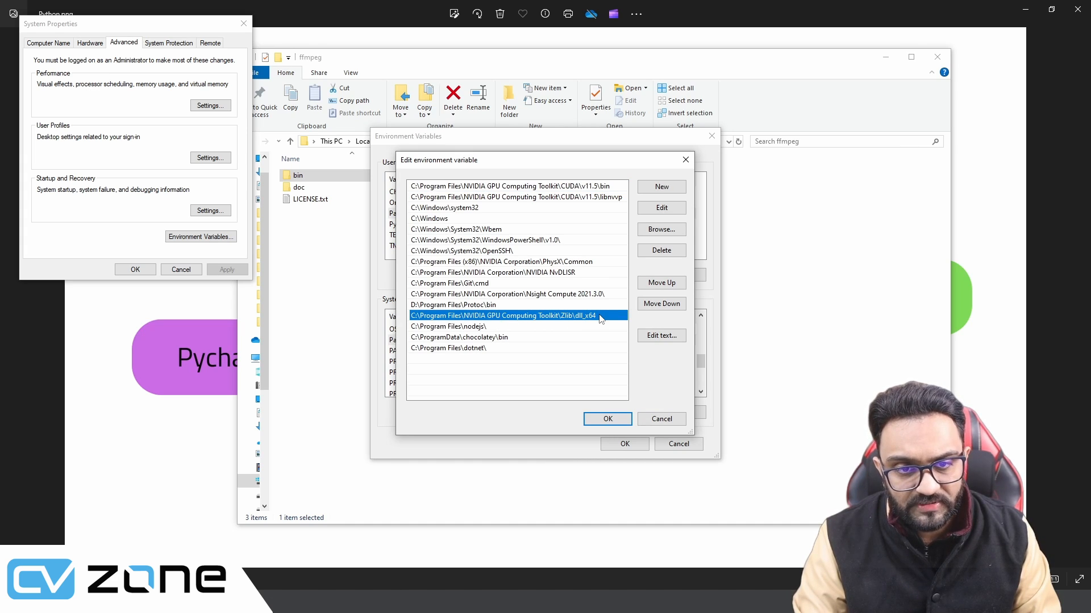
{"action": "left_click", "coordinate": [562, 360]}
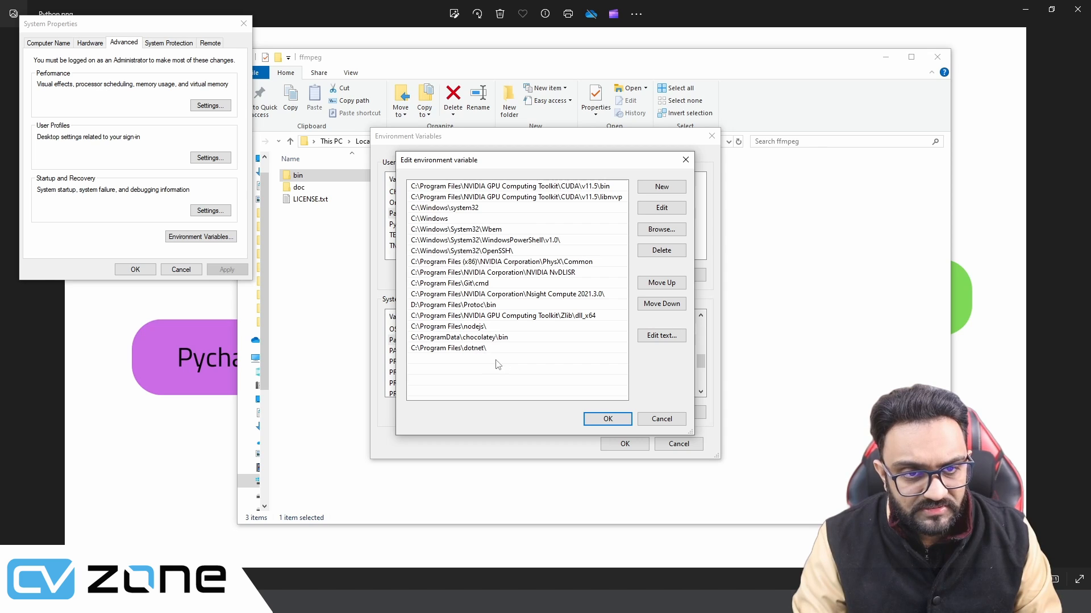
{"action": "mouse_move", "coordinate": [535, 170]}
{"action": "left_mouse_down"}
{"action": "mouse_move", "coordinate": [841, 174]}
{"action": "mouse_move", "coordinate": [369, 187]}
{"action": "mouse_move", "coordinate": [550, 180]}
{"action": "left_mouse_up"}
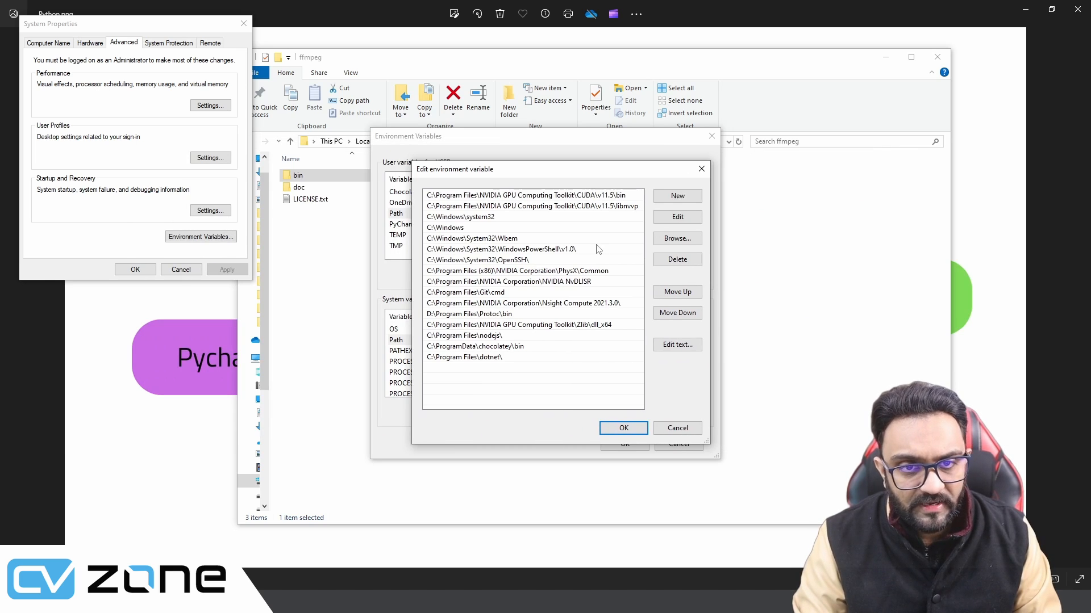
{"action": "left_click", "coordinate": [623, 197]}
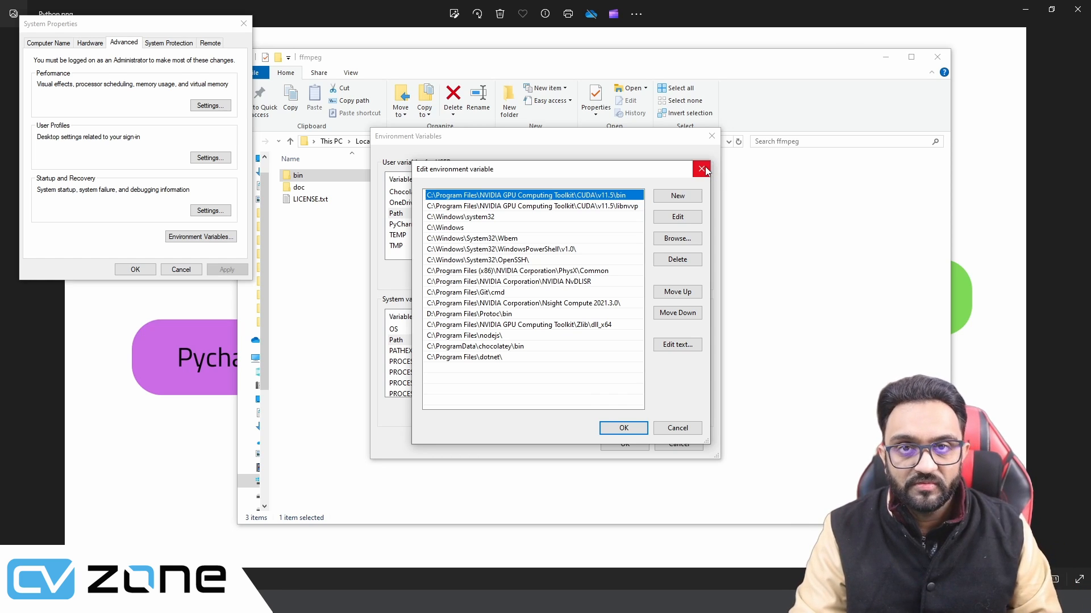
Examine the system Path entries, including CUDA v11.5 libnvvp, Nsight Compute, Protoc and Zlib.
{"action": "left_click", "coordinate": [594, 206]}
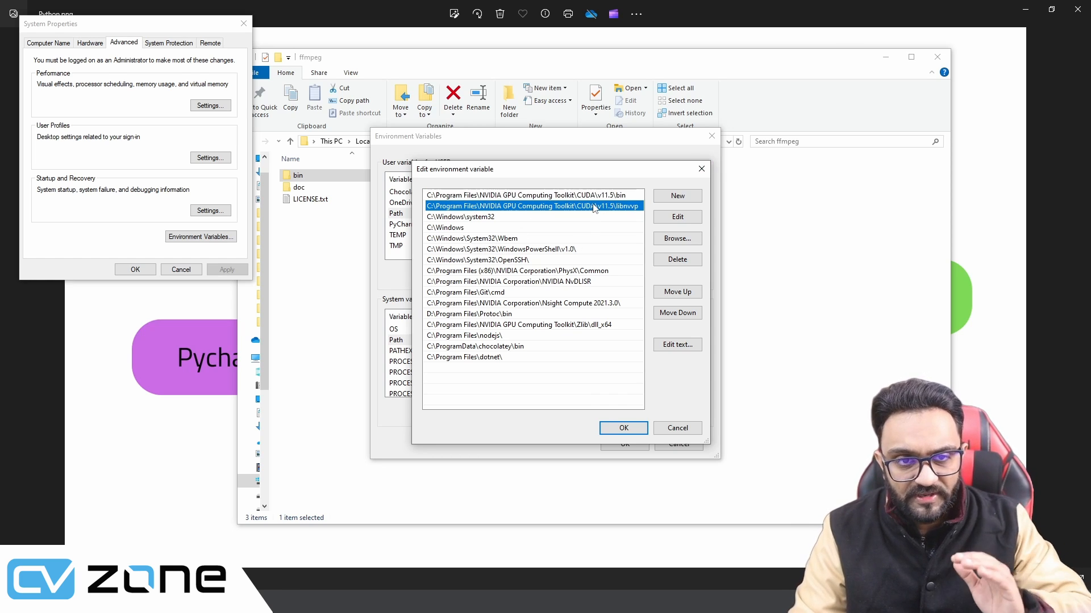
{"action": "left_click", "coordinate": [583, 327]}
{"action": "left_click", "coordinate": [587, 304]}
{"action": "left_click", "coordinate": [574, 326]}
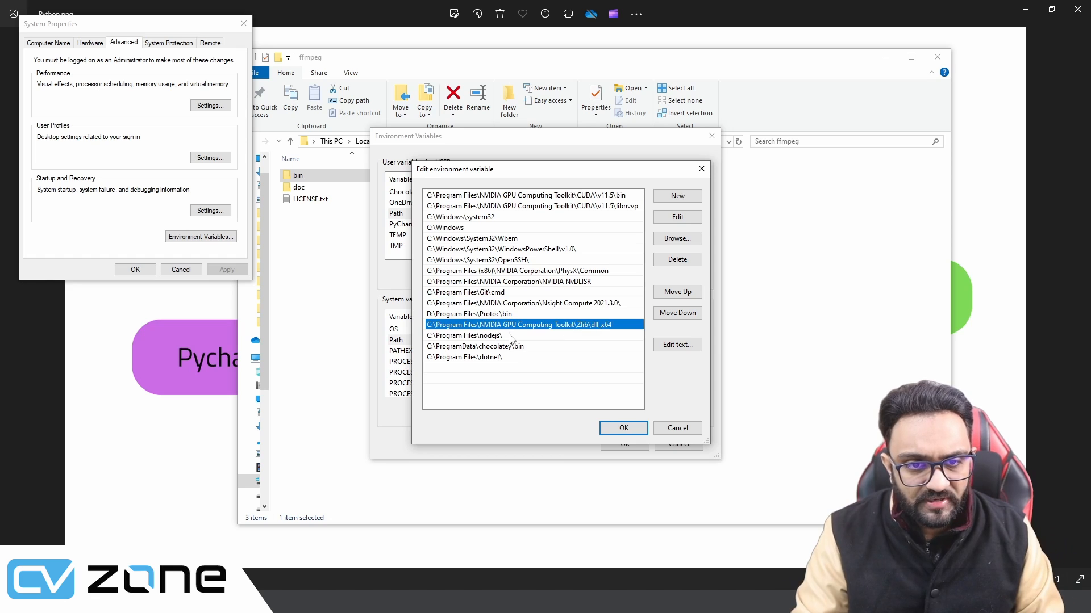
{"action": "left_click", "coordinate": [514, 316]}
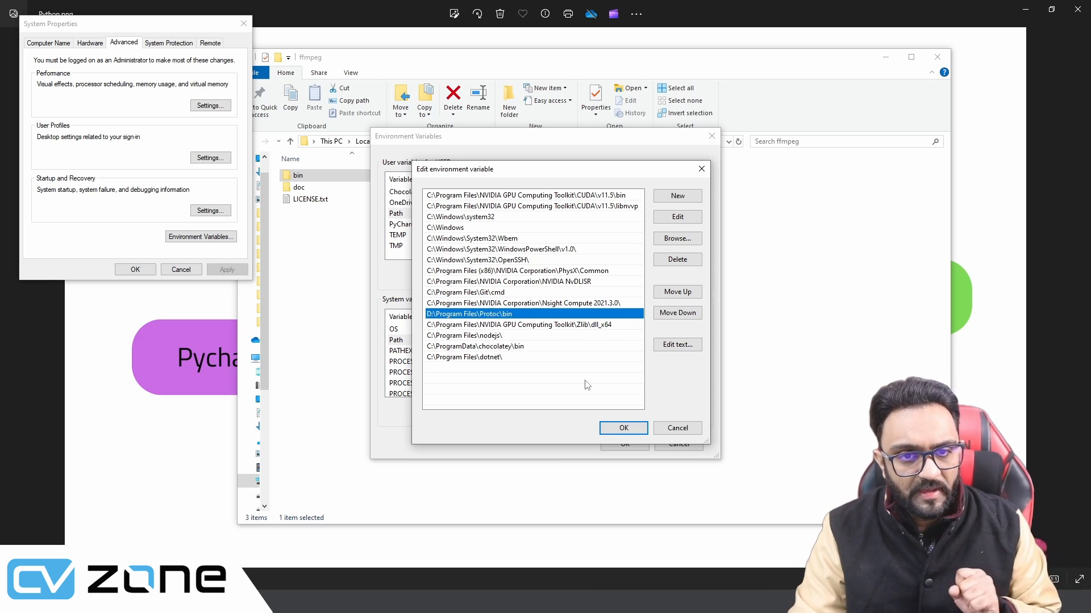
{"action": "left_click", "coordinate": [478, 370]}
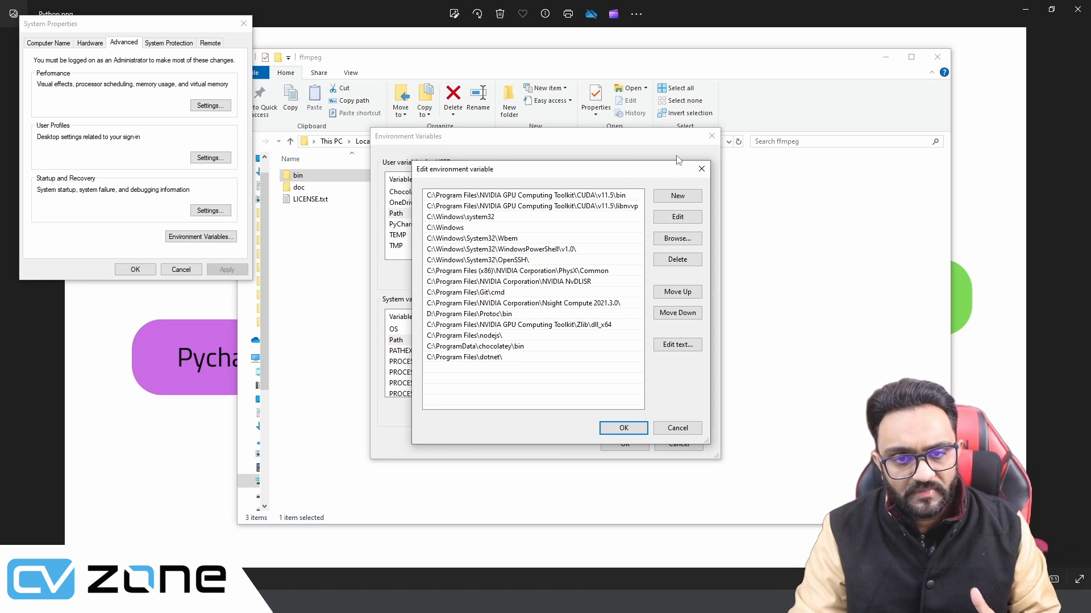
{"action": "left_click_drag", "start_coordinate": [619, 178], "coordinate": [584, 171]}
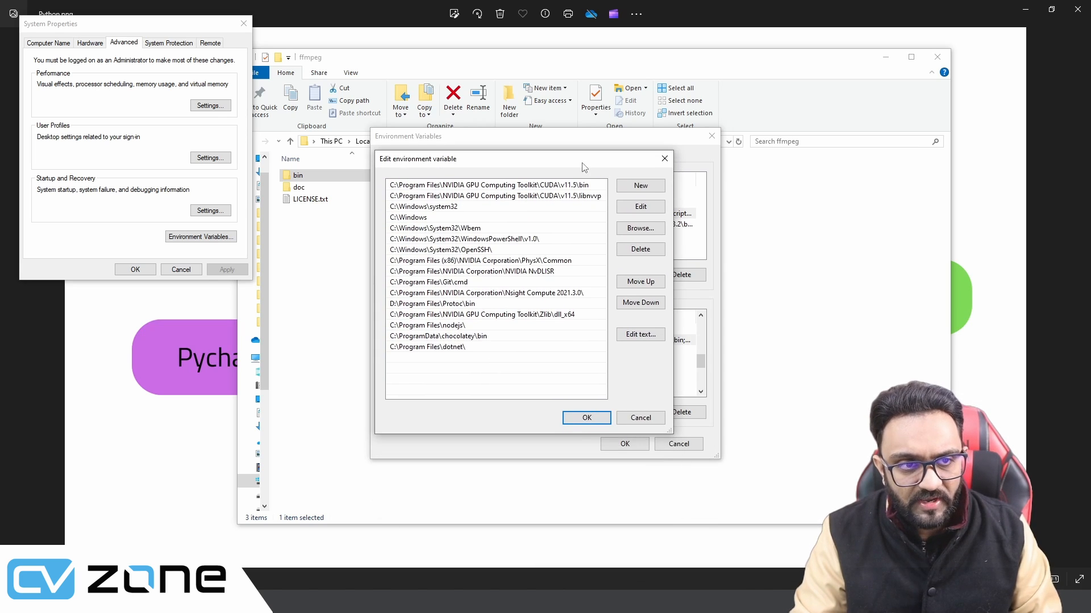
Switch to File Explorer, open the bin folder inside C:\Program Files\ffmpeg, and copy its full path.
{"action": "left_click", "coordinate": [768, 210]}
{"action": "left_click", "coordinate": [508, 142]}
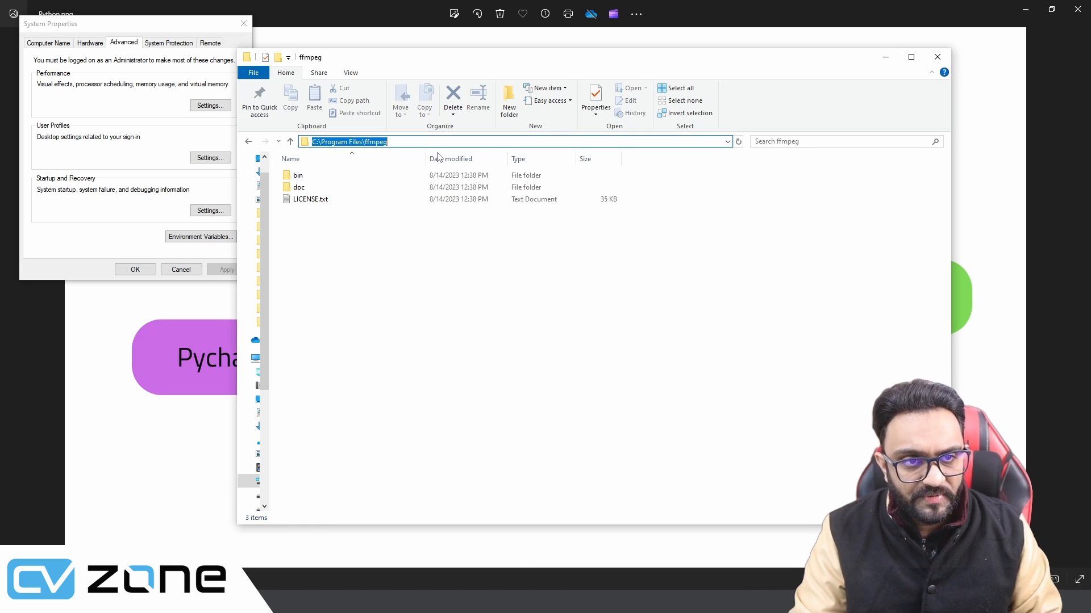
{"action": "key", "text": "Return"}
{"action": "double_click", "coordinate": [348, 175]}
{"action": "left_click", "coordinate": [614, 140]}
{"action": "key", "text": "ctrl+c"}
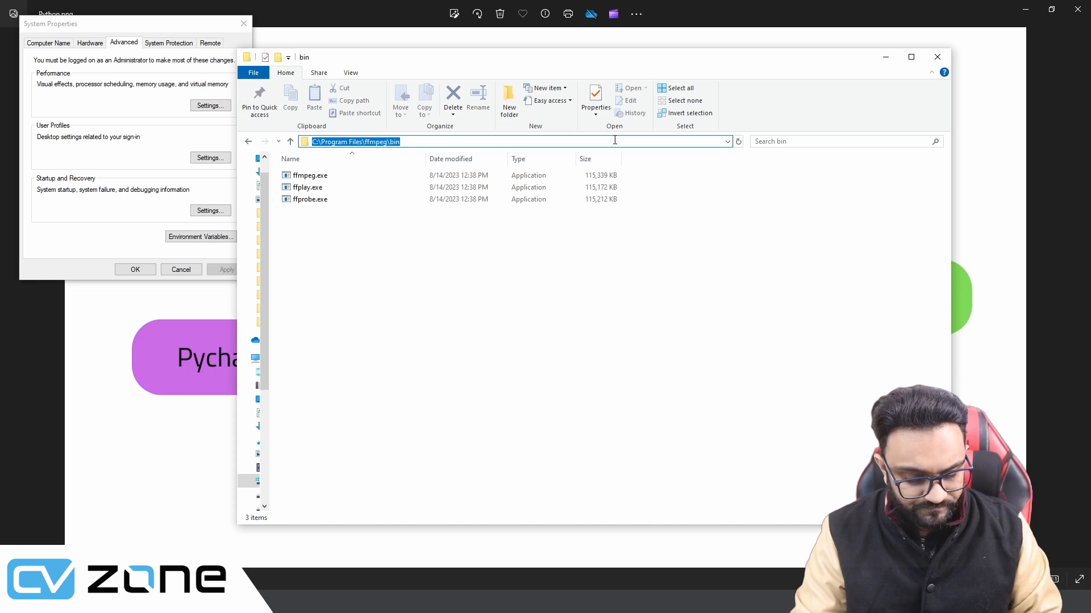
Reopen the system Path variable, add C:\Program Files\ffmpeg\bin as a new entry, and save the environment variables.
{"action": "key", "text": "alt+Tab"}
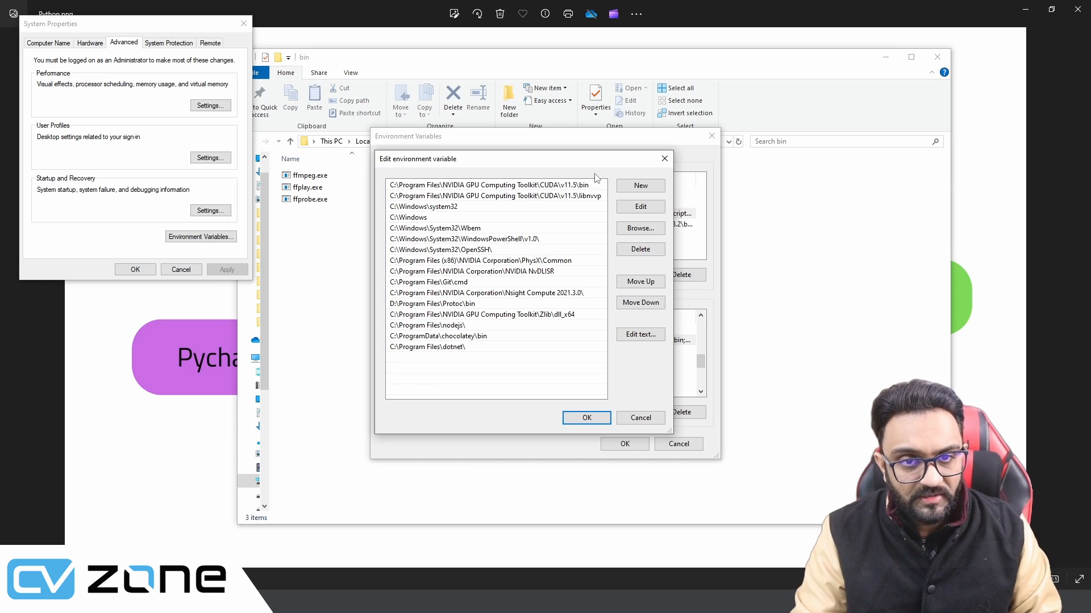
{"action": "left_click", "coordinate": [659, 159]}
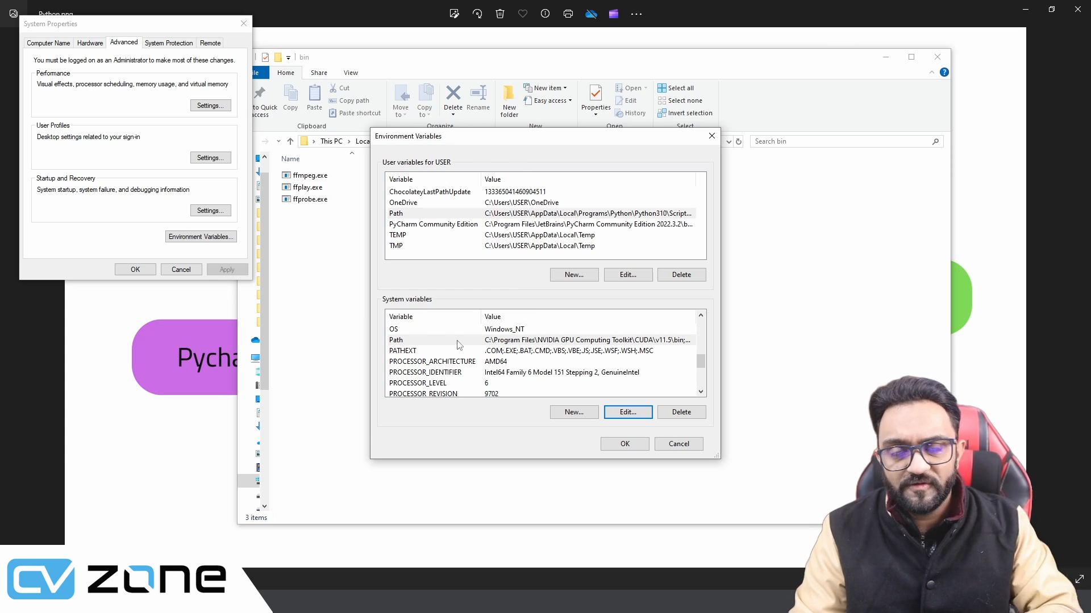
{"action": "double_click", "coordinate": [413, 340]}
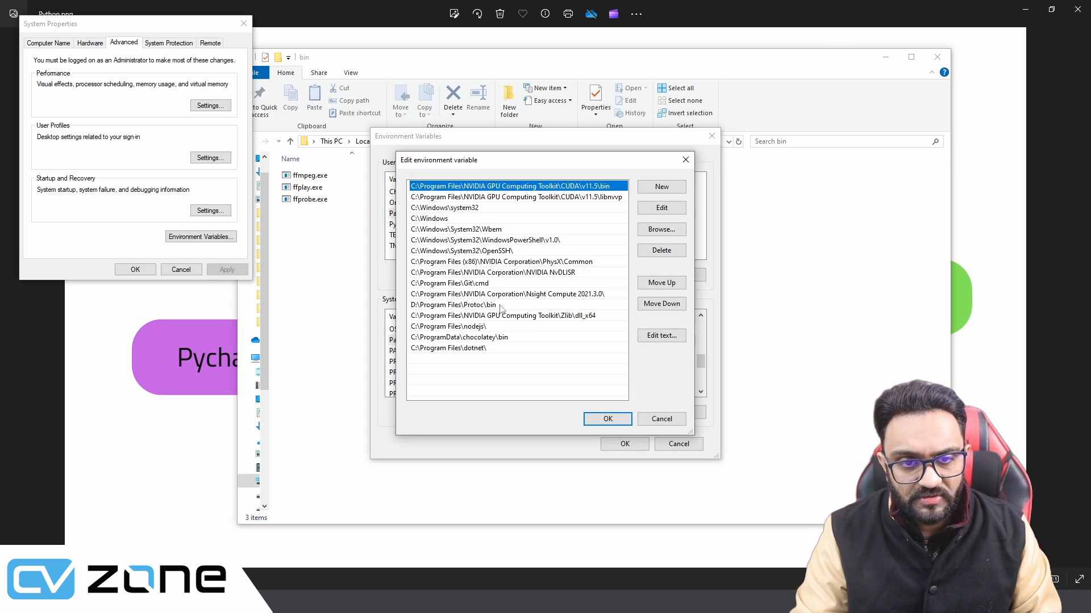
{"action": "left_click", "coordinate": [523, 361]}
{"action": "left_click", "coordinate": [651, 185]}
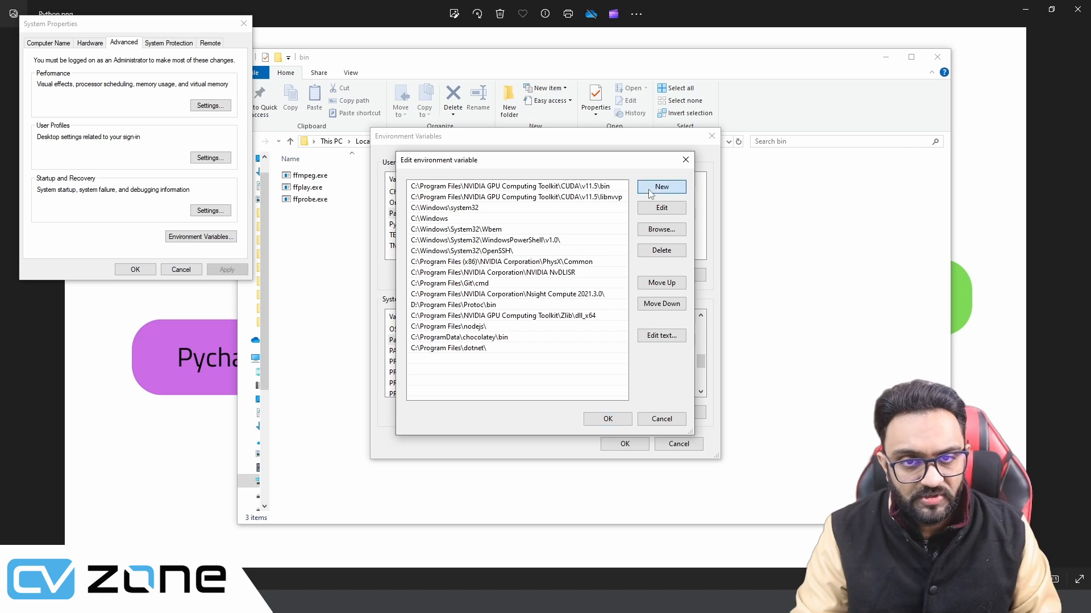
{"action": "key", "text": "ctrl+v"}
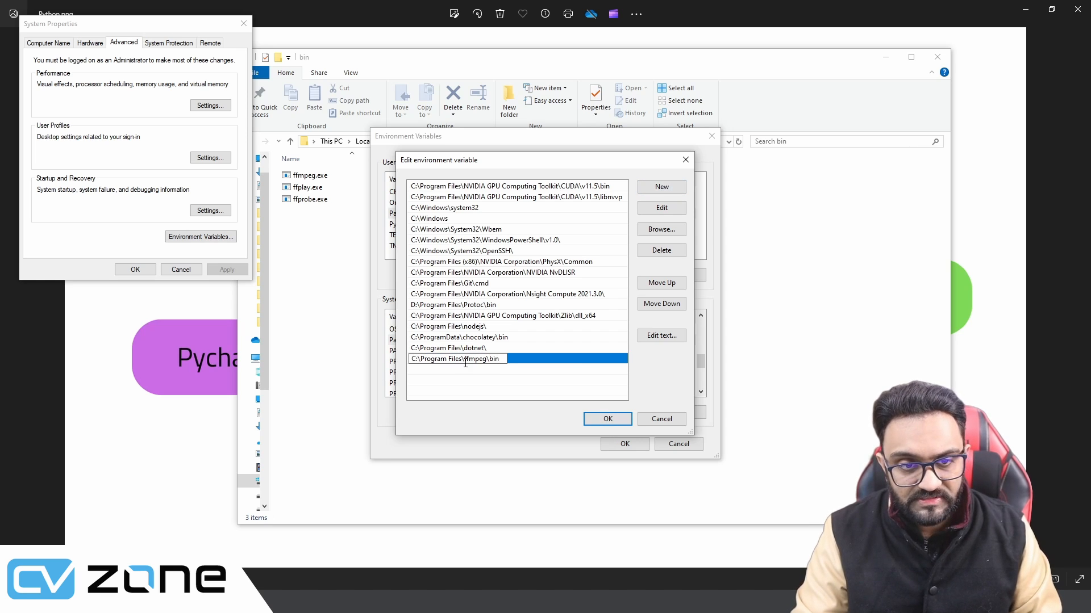
{"action": "left_click", "coordinate": [594, 421]}
{"action": "left_click", "coordinate": [625, 444]}
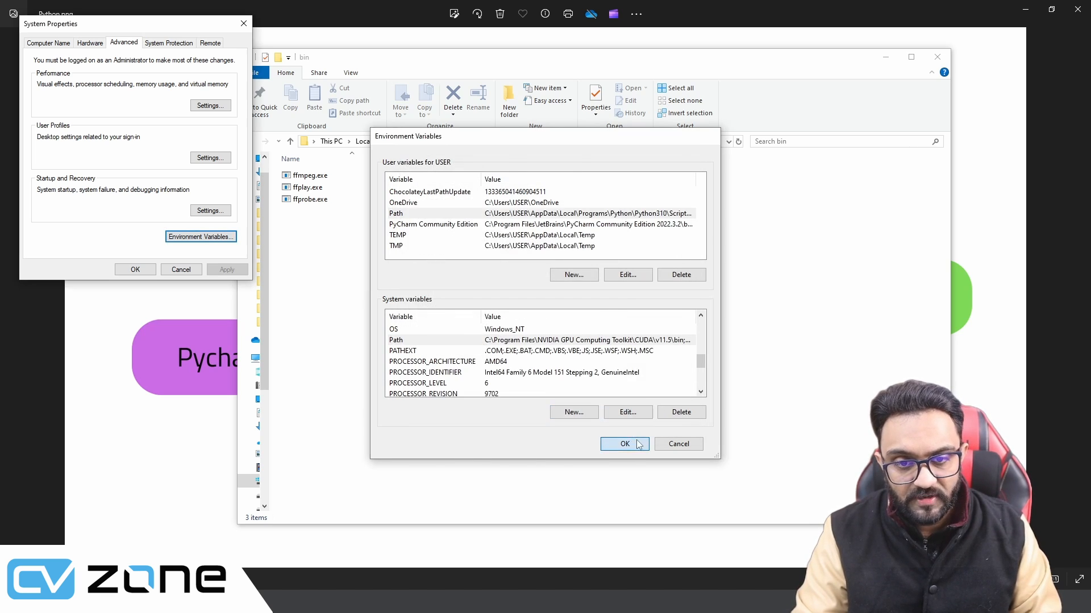
Close the ffmpeg bin folder window, System Properties, and the Python.png image.
{"action": "left_click", "coordinate": [935, 60]}
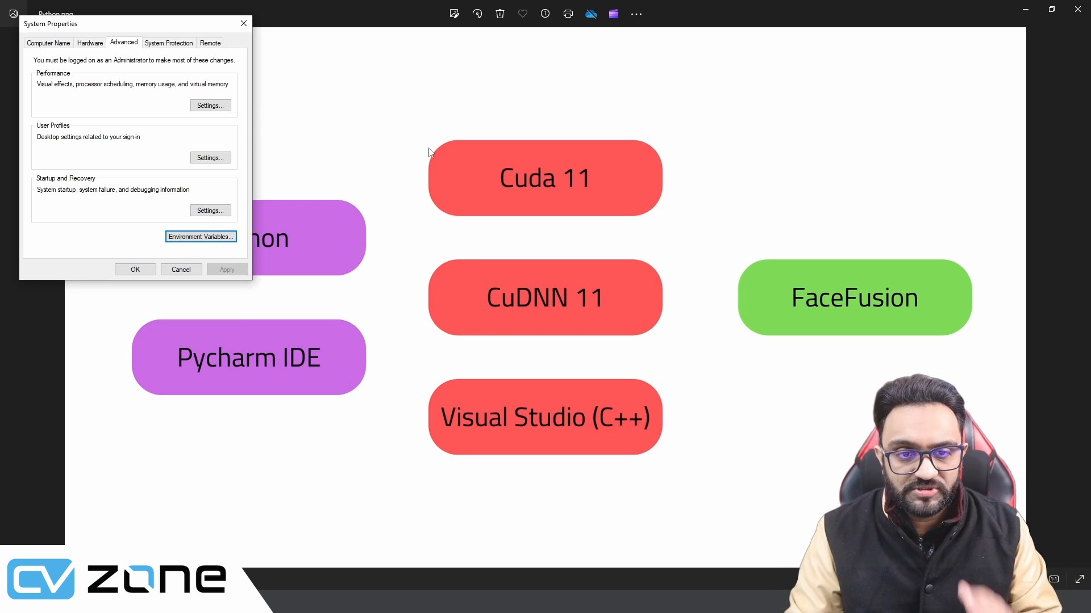
{"action": "left_click", "coordinate": [135, 269]}
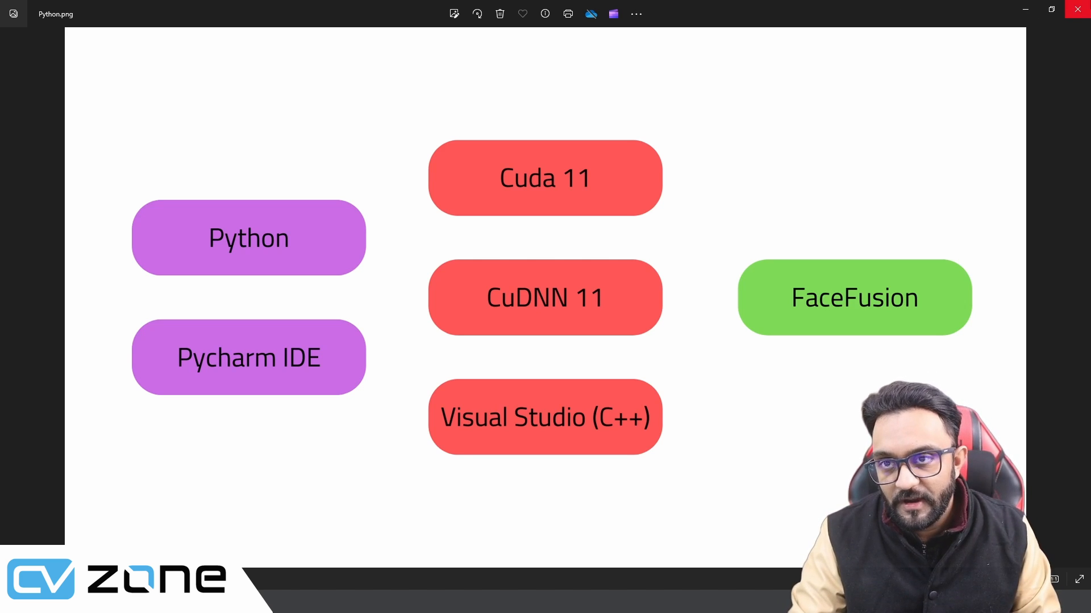
{"action": "left_click", "coordinate": [1077, 9]}
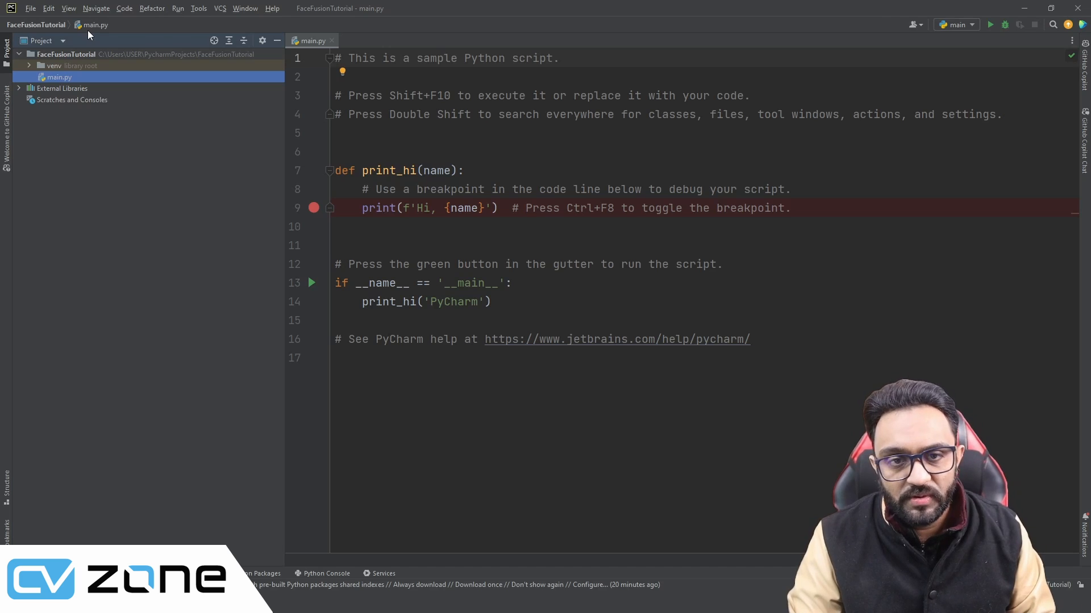
In PyCharm, close main.py and open a Command Prompt terminal session with the venv for the FaceFusionTutorial project.
{"action": "left_click", "coordinate": [333, 39]}
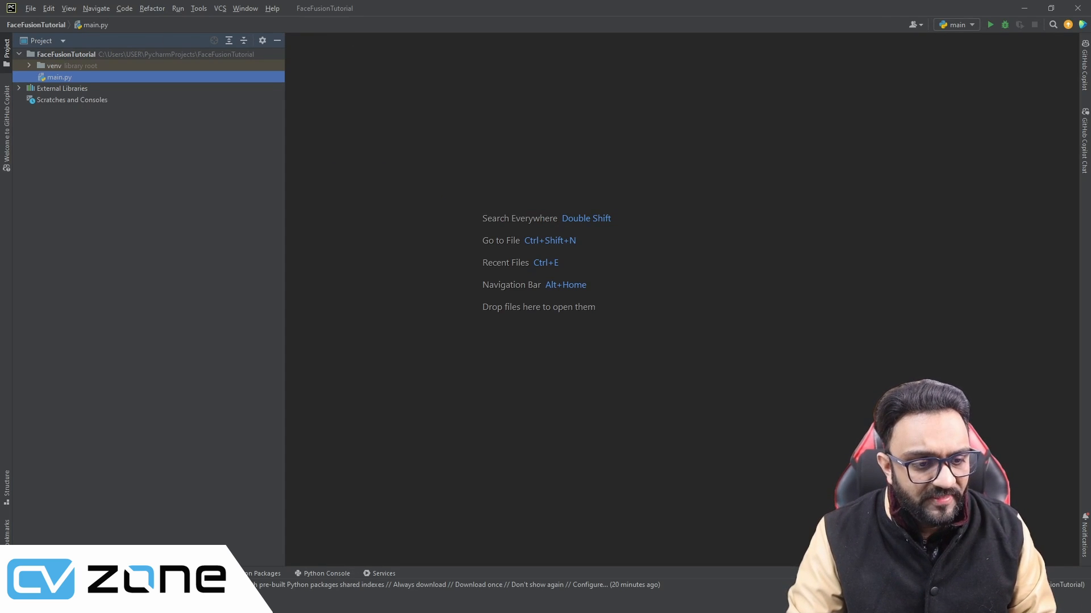
{"action": "left_click", "coordinate": [195, 574]}
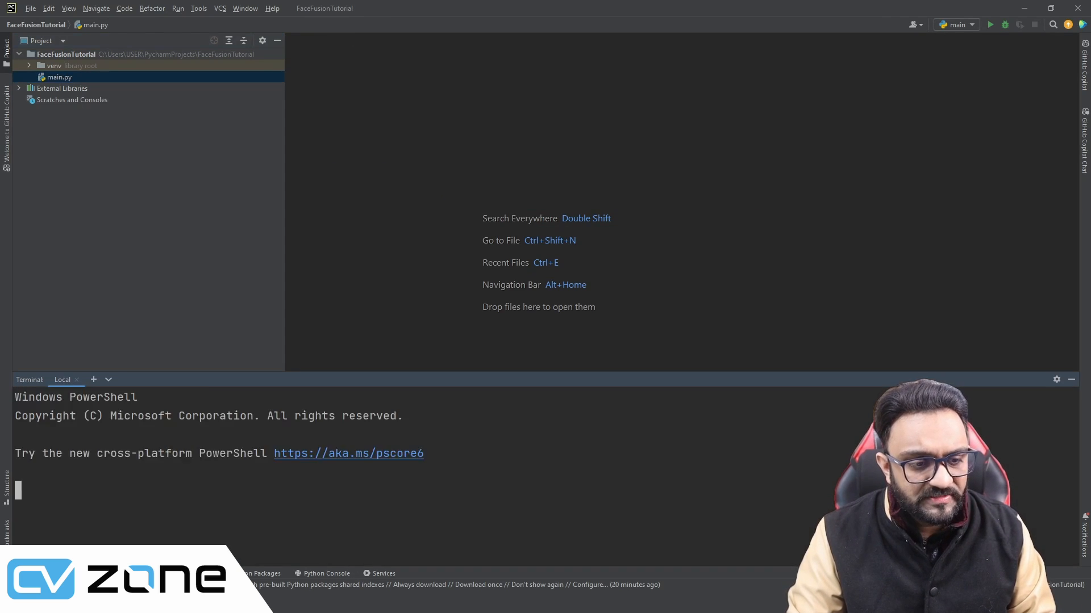
{"action": "left_click", "coordinate": [108, 379]}
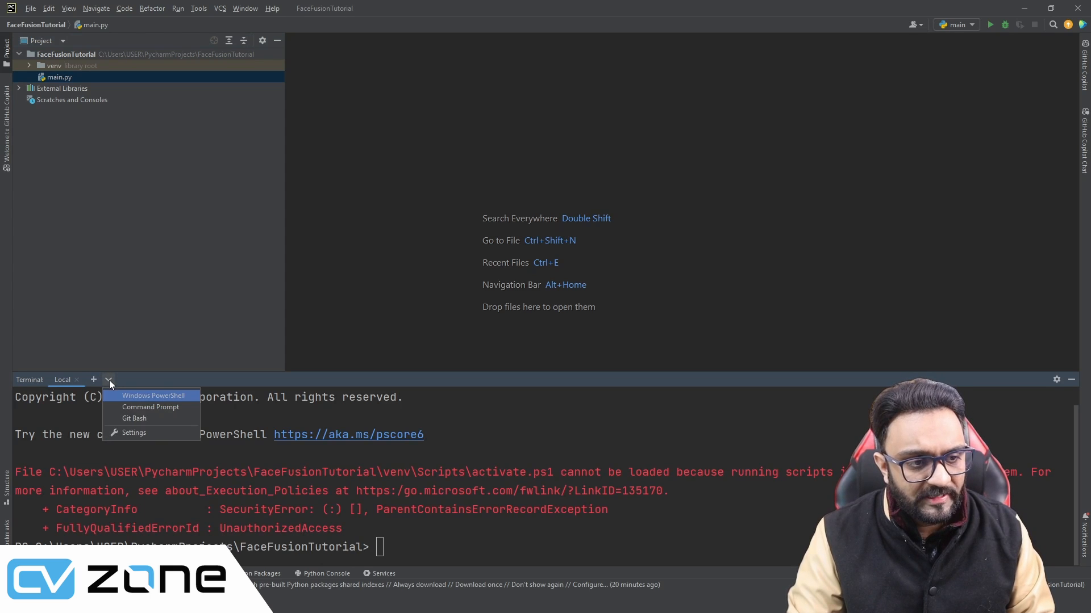
{"action": "left_click", "coordinate": [174, 409]}
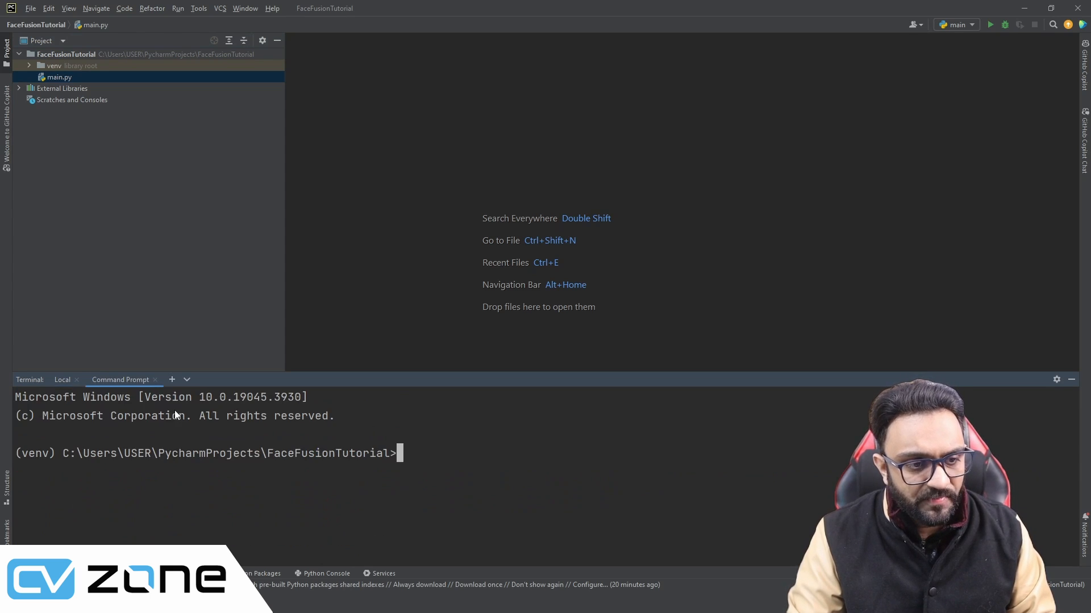
{"action": "left_click_drag", "start_coordinate": [55, 453], "coordinate": [14, 456]}
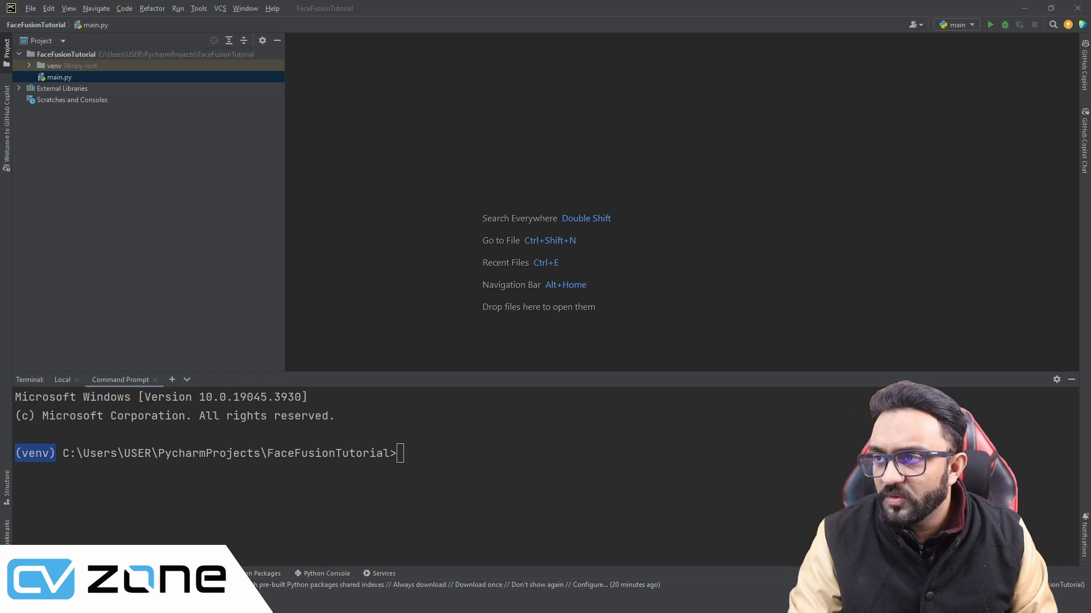
Switch to the facefusion/facefusion GitHub page in Chrome and copy the repository's HTTPS clone URL.
{"action": "left_click_drag", "start_coordinate": [1090, 171], "coordinate": [321, 107]}
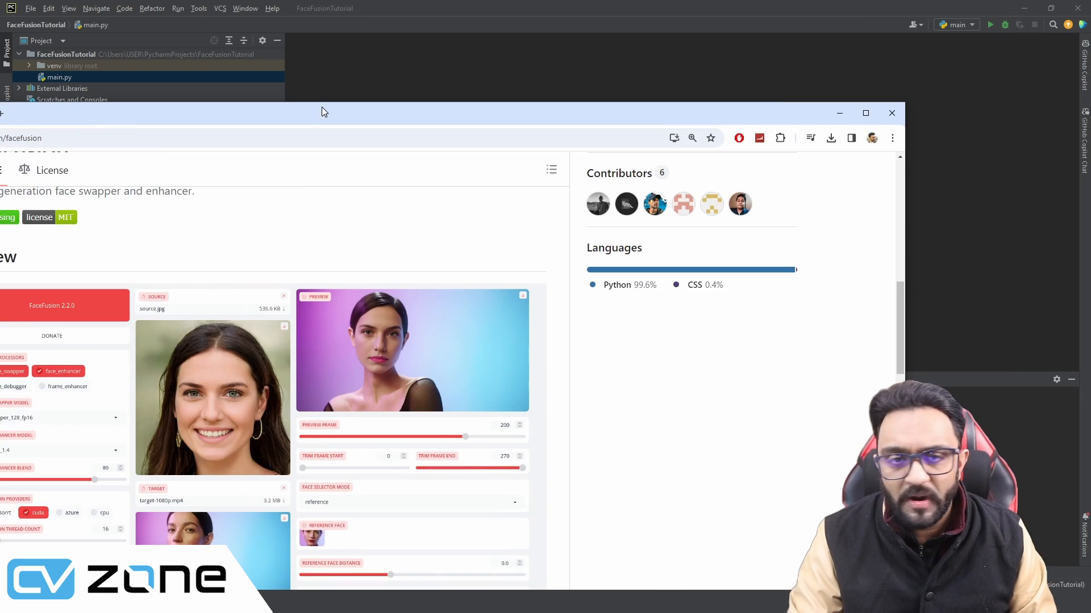
{"action": "double_click", "coordinate": [322, 106]}
{"action": "scroll", "coordinate": [609, 340], "scroll_direction": "up", "scroll_amount": 10}
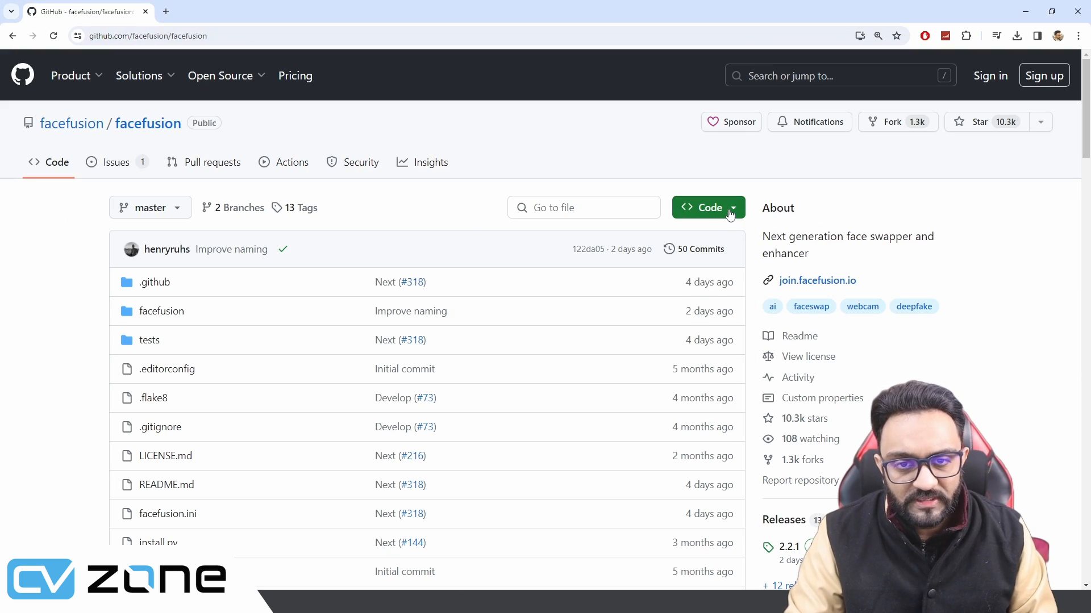
{"action": "left_click", "coordinate": [733, 221]}
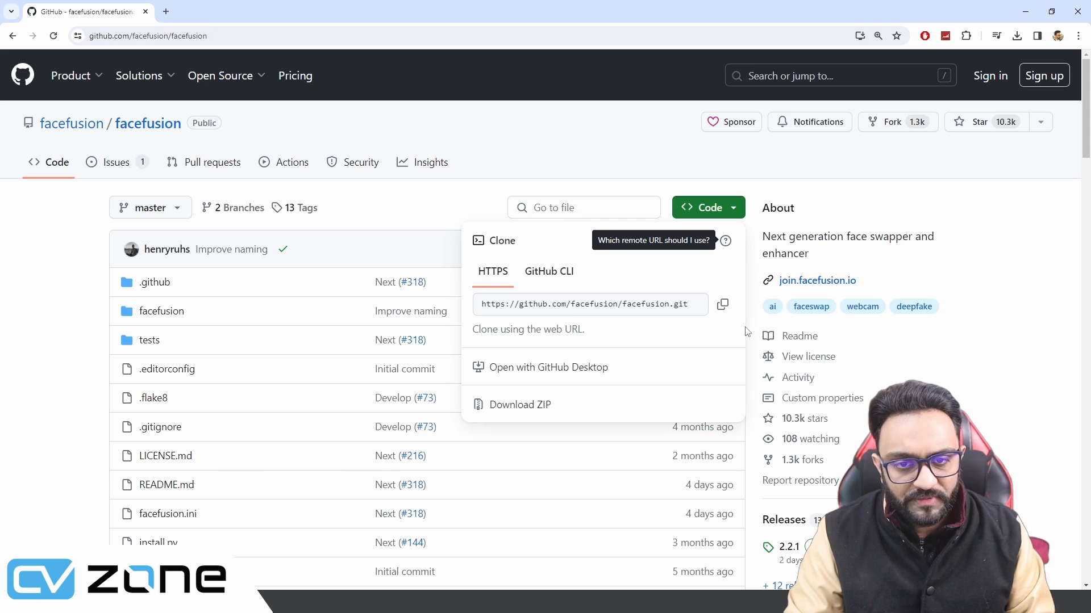
{"action": "left_click", "coordinate": [724, 308]}
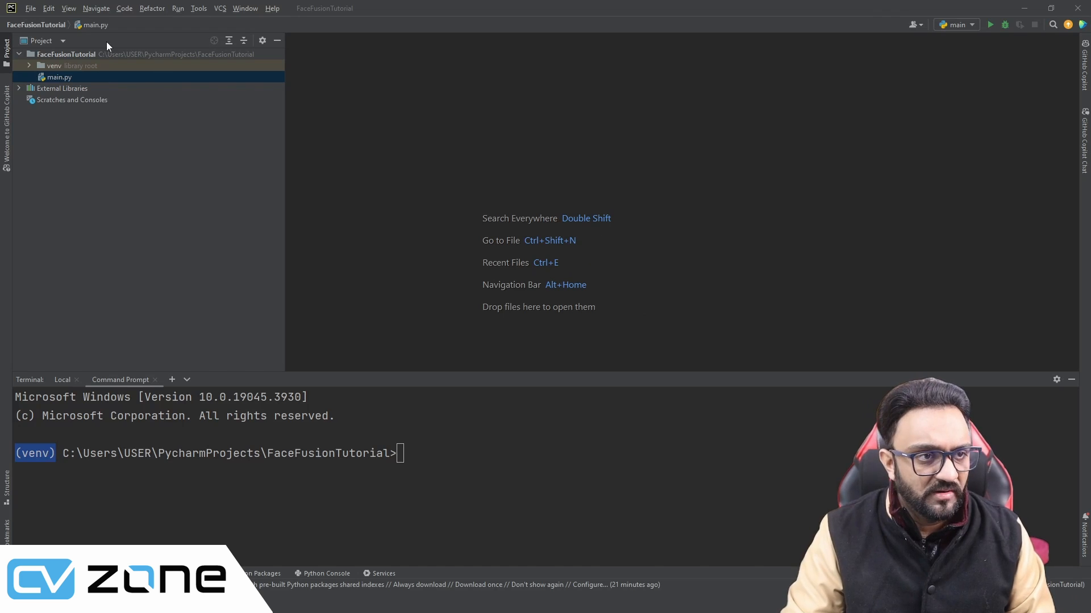
{"action": "left_click", "coordinate": [466, 454]}
{"action": "type", "text": "git c"}
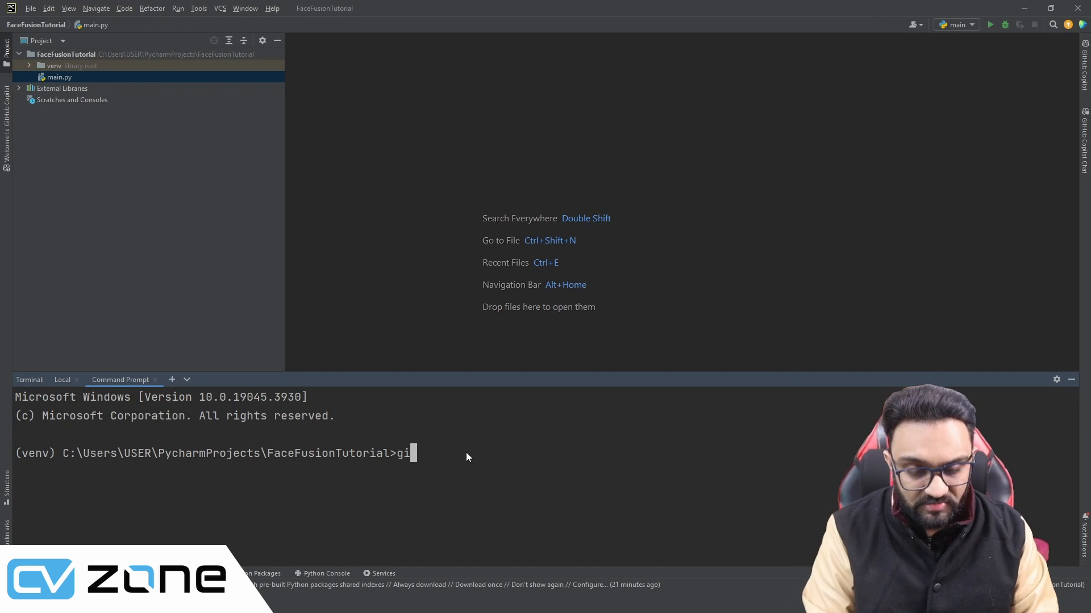
{"action": "type", "text": "lone"}
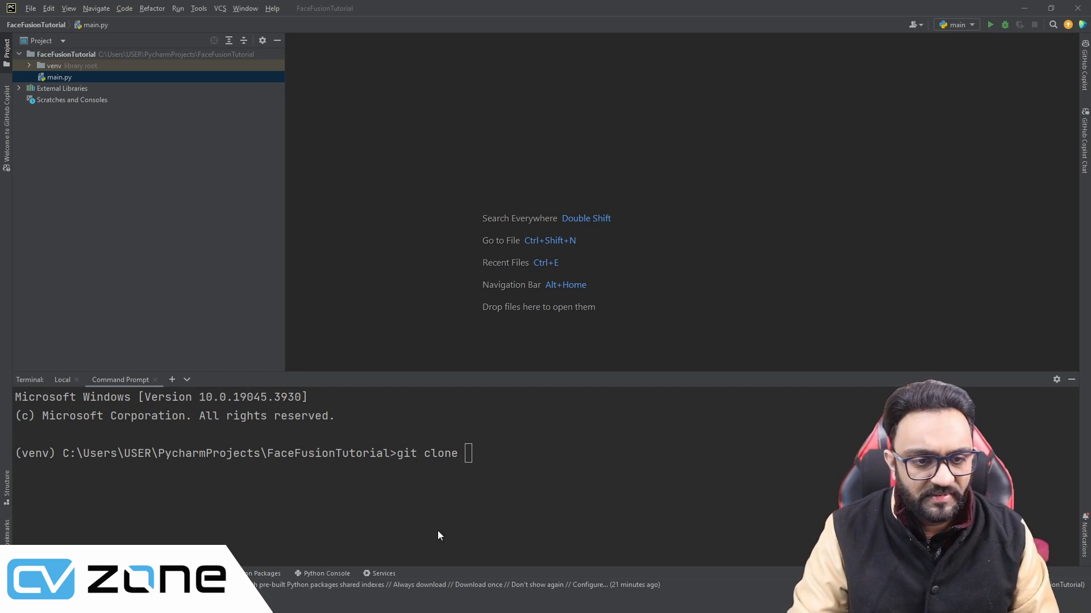
{"action": "left_click", "coordinate": [489, 456]}
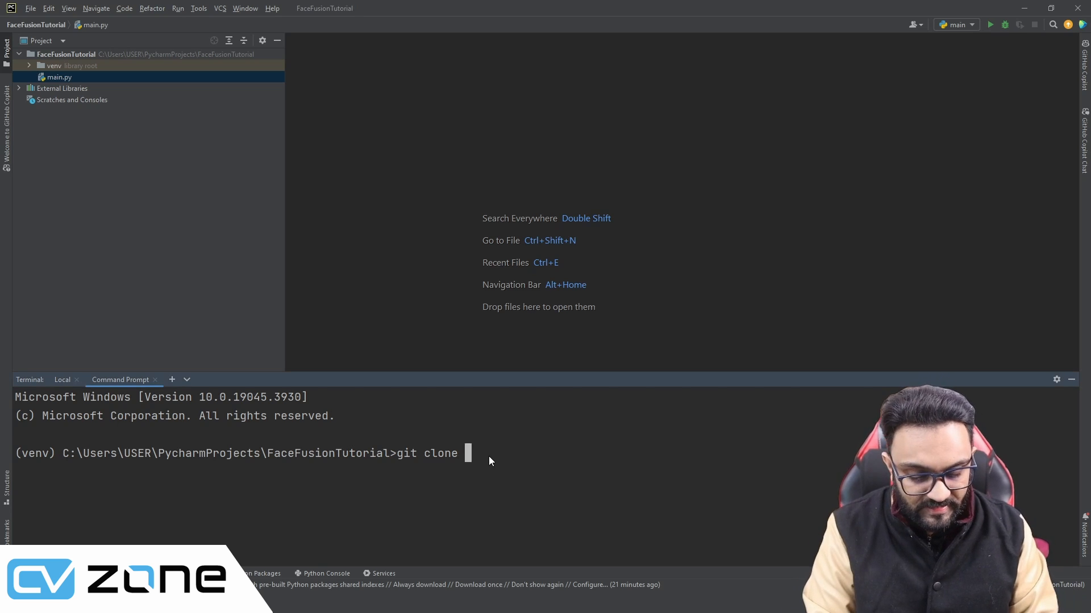
{"action": "key", "text": "ctrl+v"}
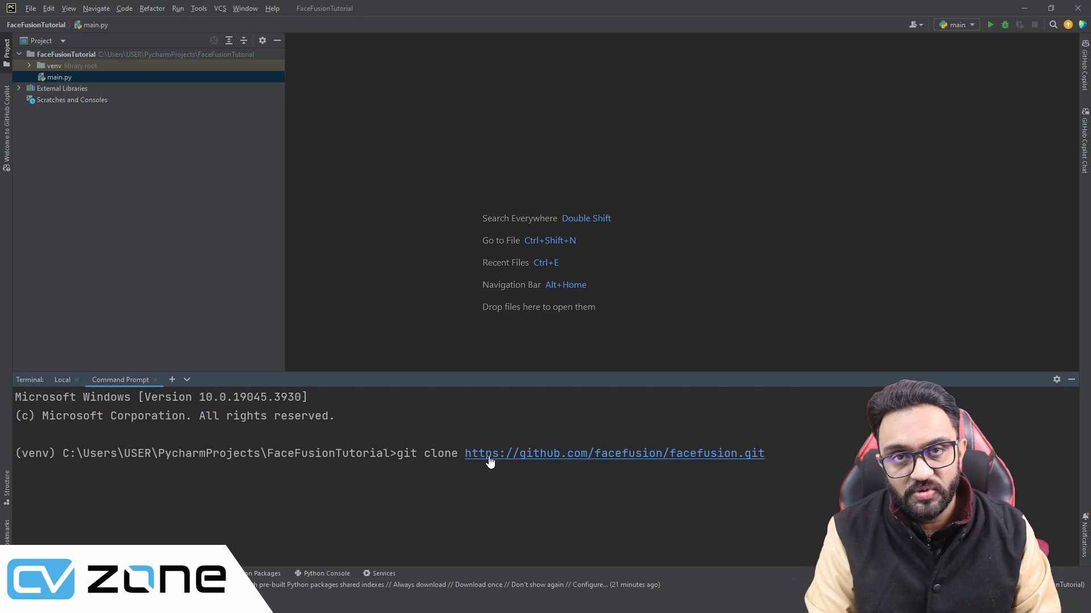
{"action": "key", "text": "Return"}
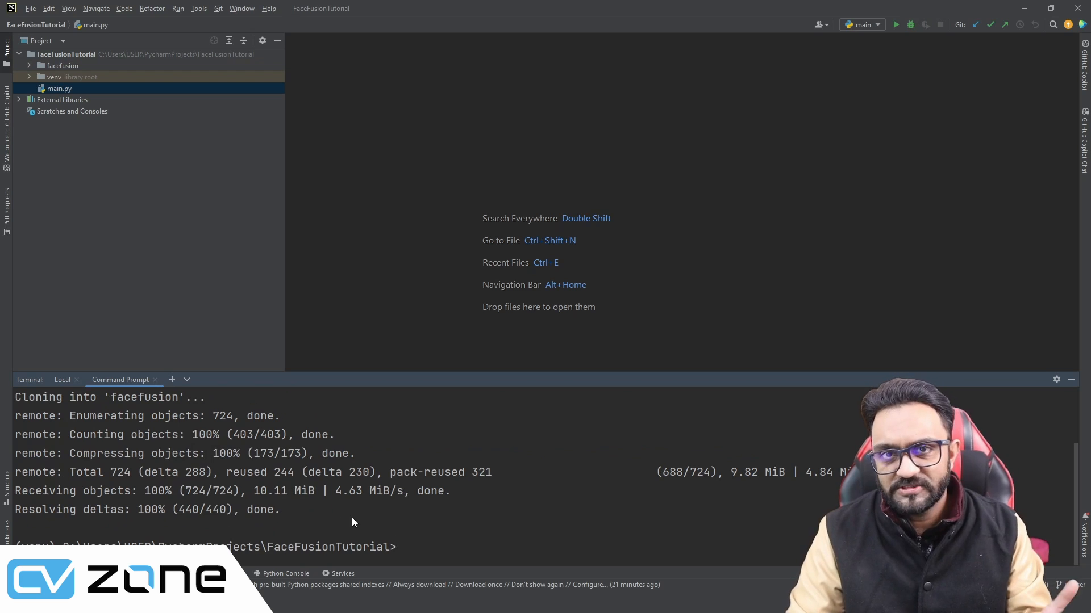
Review the clone output, expand the facefusion folder in the project tree, and close the extra terminal session opened meanwhile.
{"action": "scroll", "coordinate": [581, 482], "scroll_direction": "up", "scroll_amount": 2}
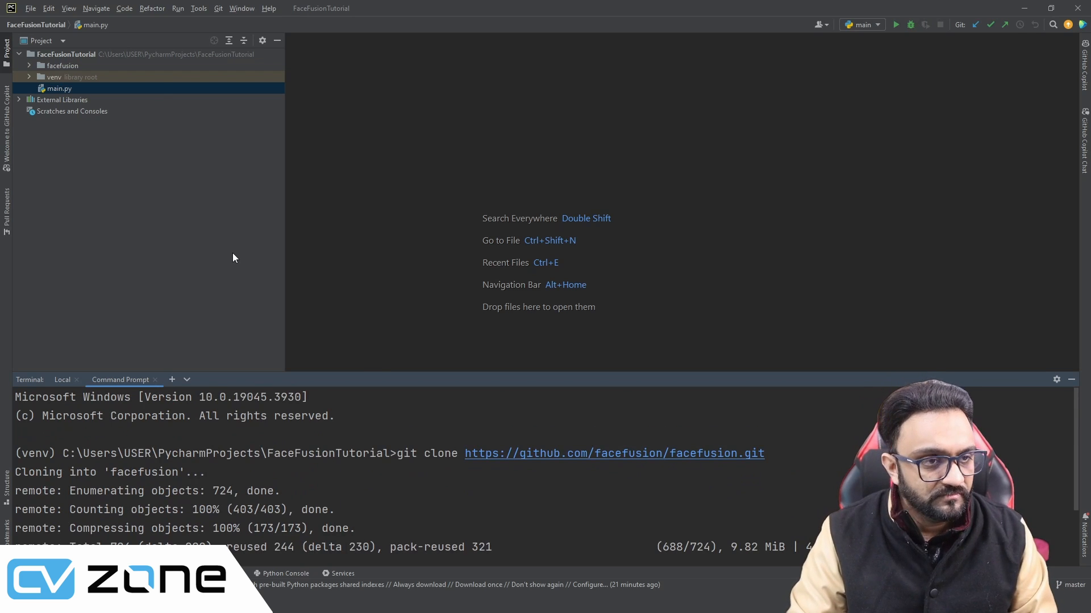
{"action": "double_click", "coordinate": [63, 67]}
{"action": "left_click", "coordinate": [172, 379]}
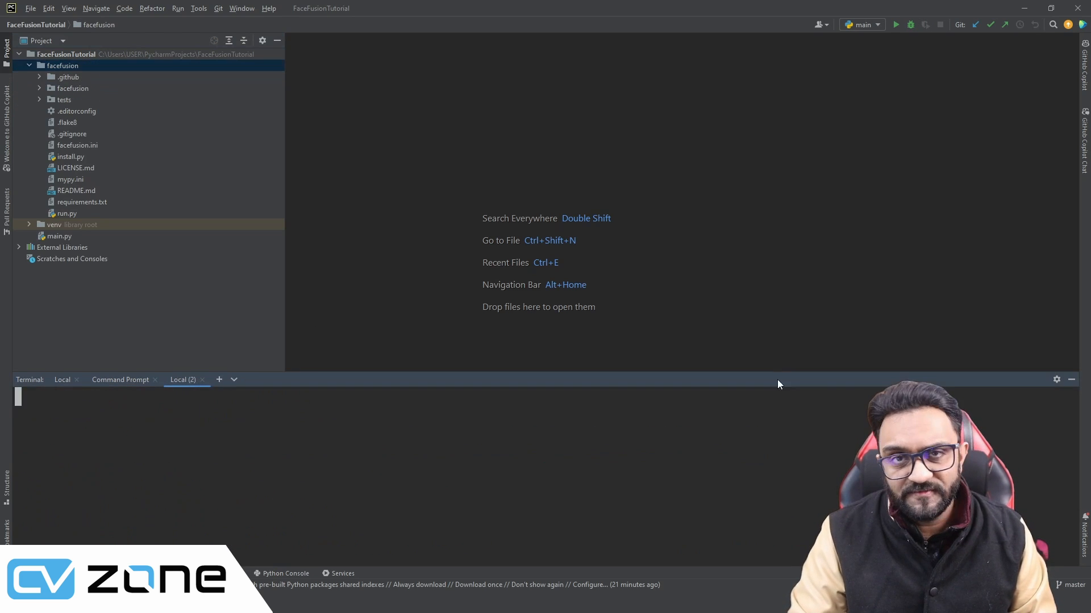
{"action": "left_click", "coordinate": [203, 380]}
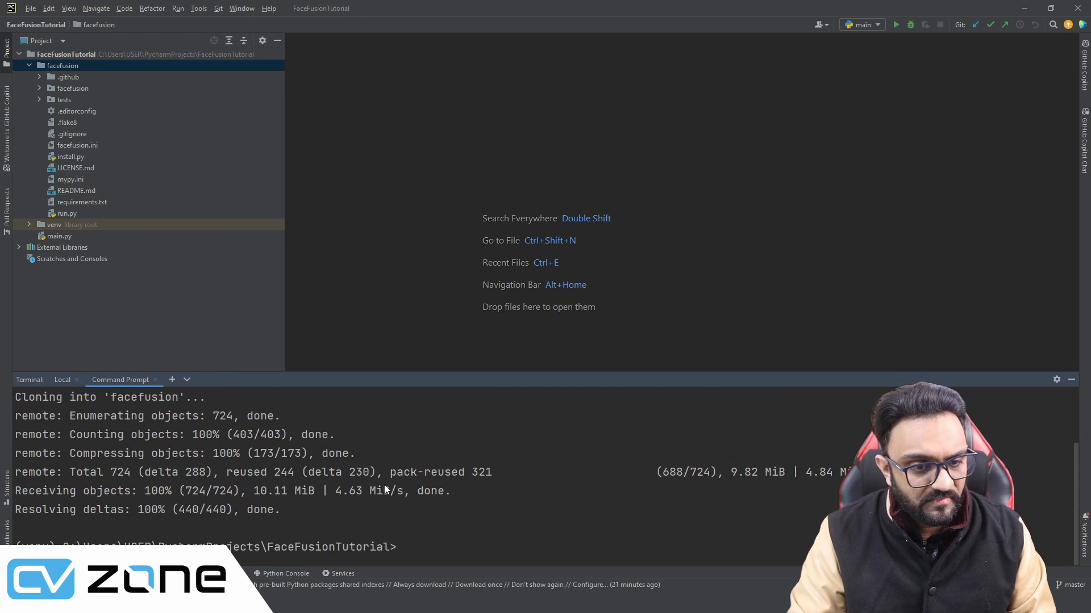
Change the terminal's working directory to the cloned repository with cd facefusion.
{"action": "left_click_drag", "start_coordinate": [22, 542], "coordinate": [49, 542]}
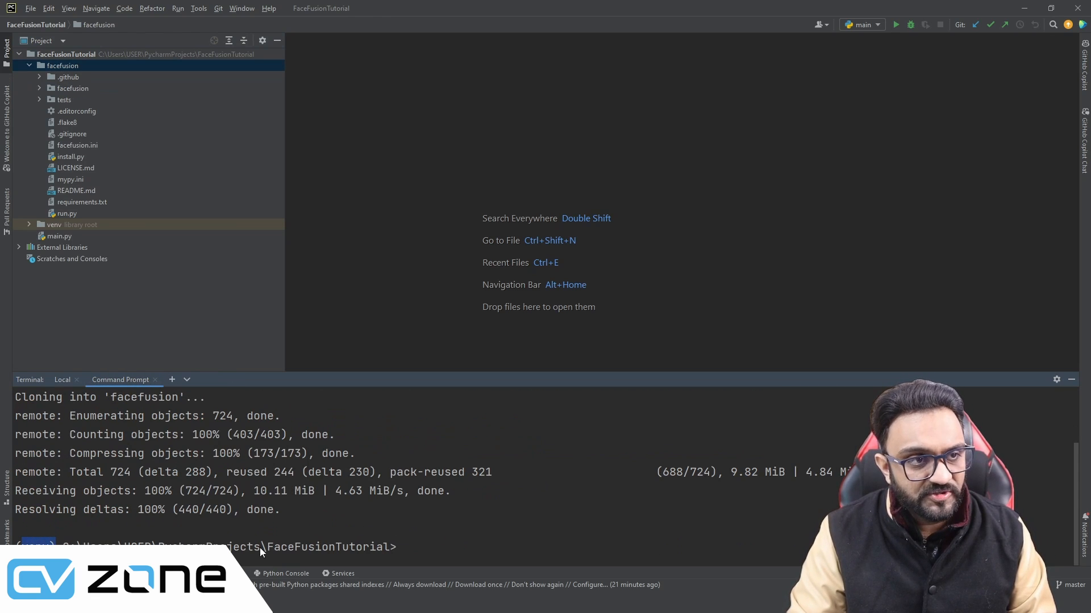
{"action": "left_click", "coordinate": [470, 563]}
{"action": "type", "text": "cd face"}
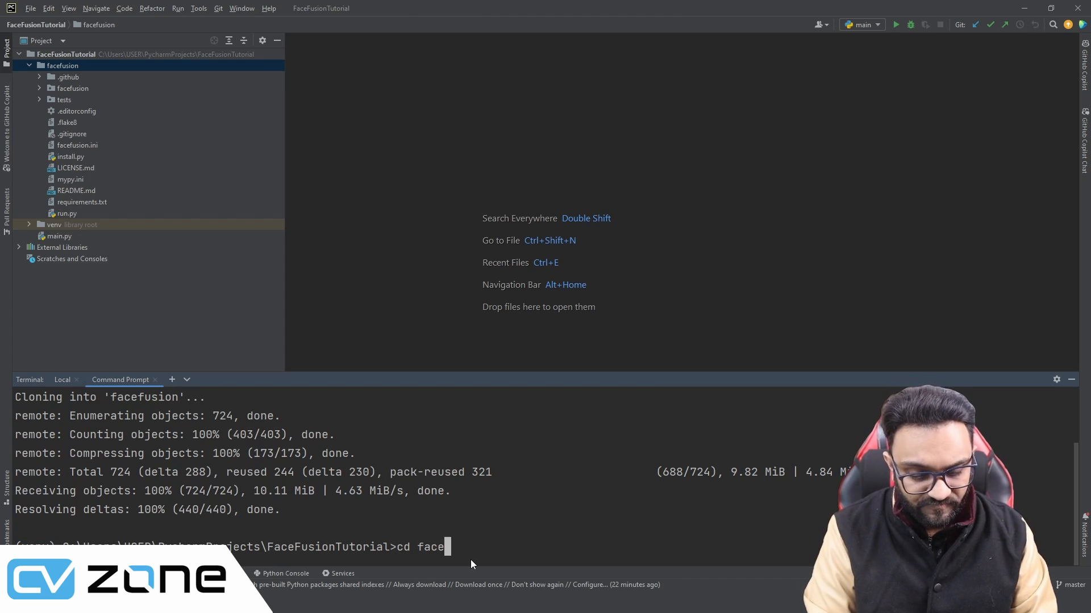
{"action": "type", "text": "fusion"}
{"action": "key", "text": "Return"}
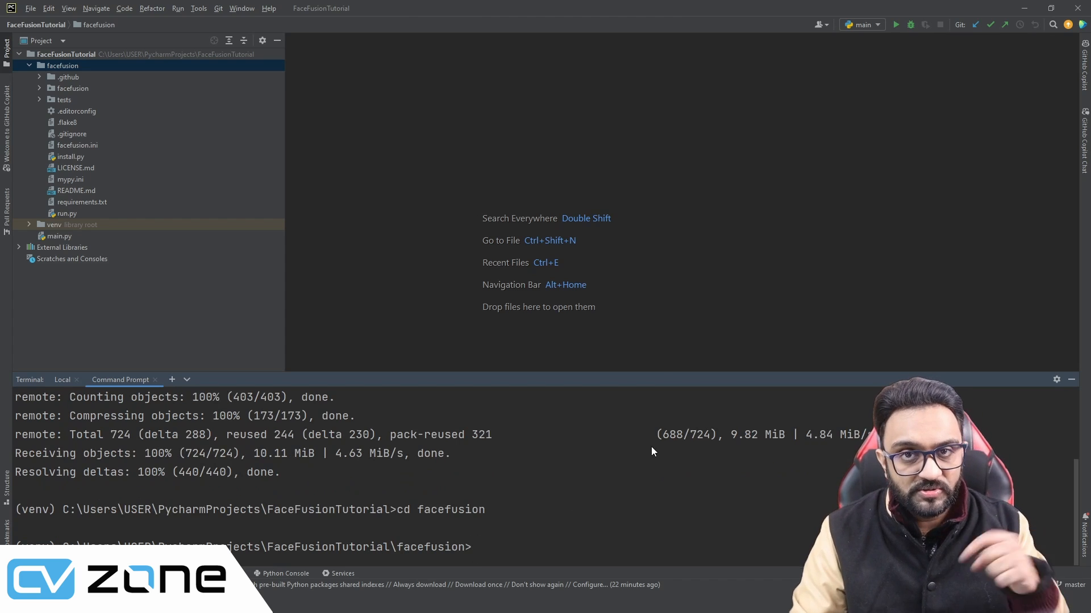
Open requirements.txt from the facefusion folder, review the listed packages and versions, and close the file.
{"action": "left_click", "coordinate": [82, 202]}
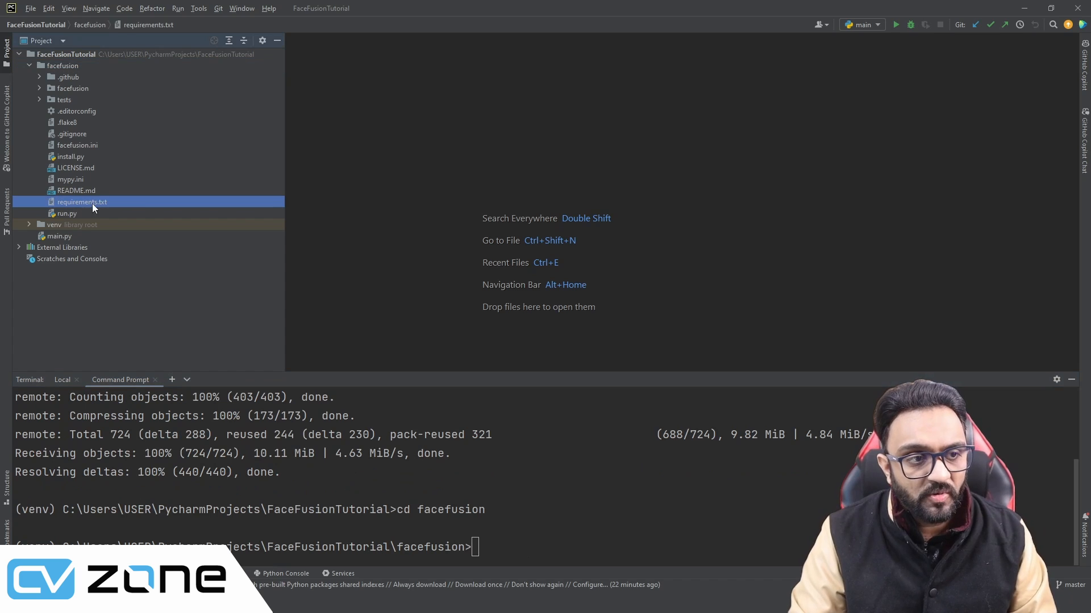
{"action": "double_click", "coordinate": [101, 203]}
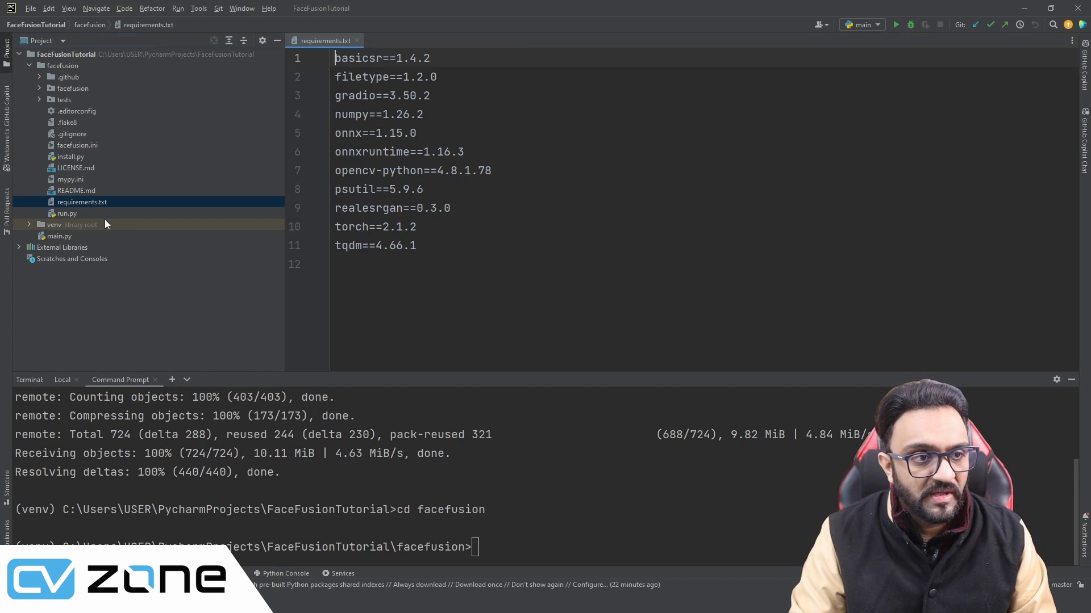
{"action": "key", "text": "ctrl+a"}
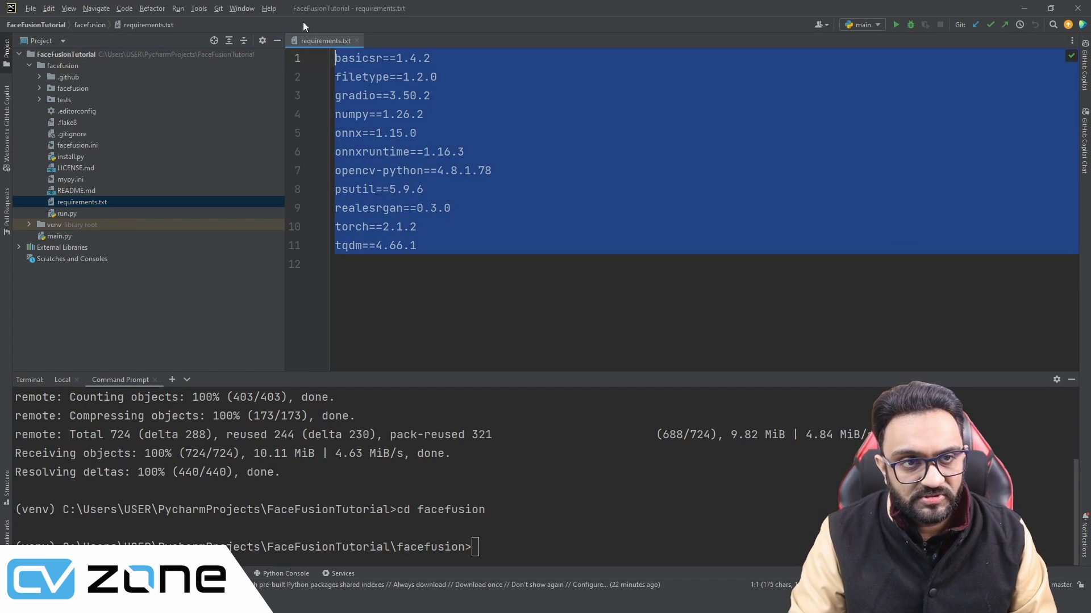
{"action": "left_click", "coordinate": [356, 40]}
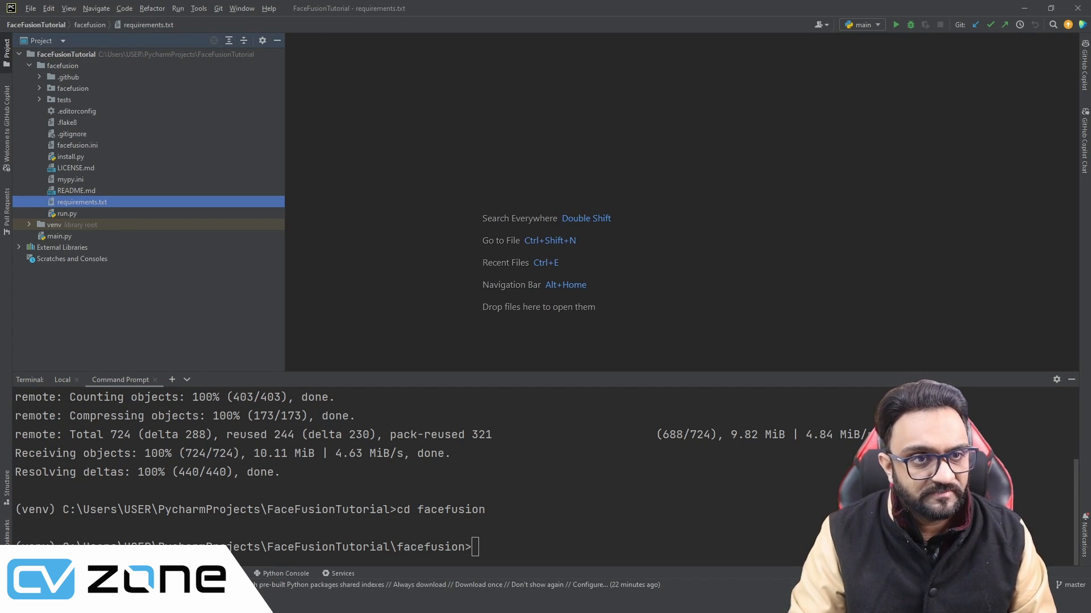
Install the project's dependencies with pip install -r requirements.txt and enlarge the terminal area to follow the output.
{"action": "left_click", "coordinate": [502, 543]}
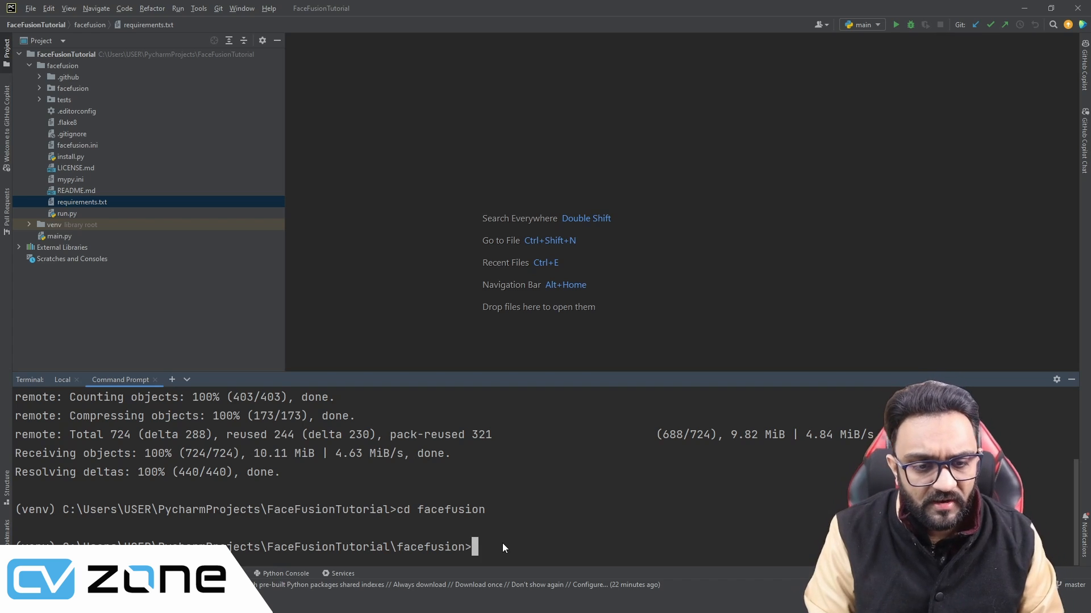
{"action": "type", "text": "pip ins"}
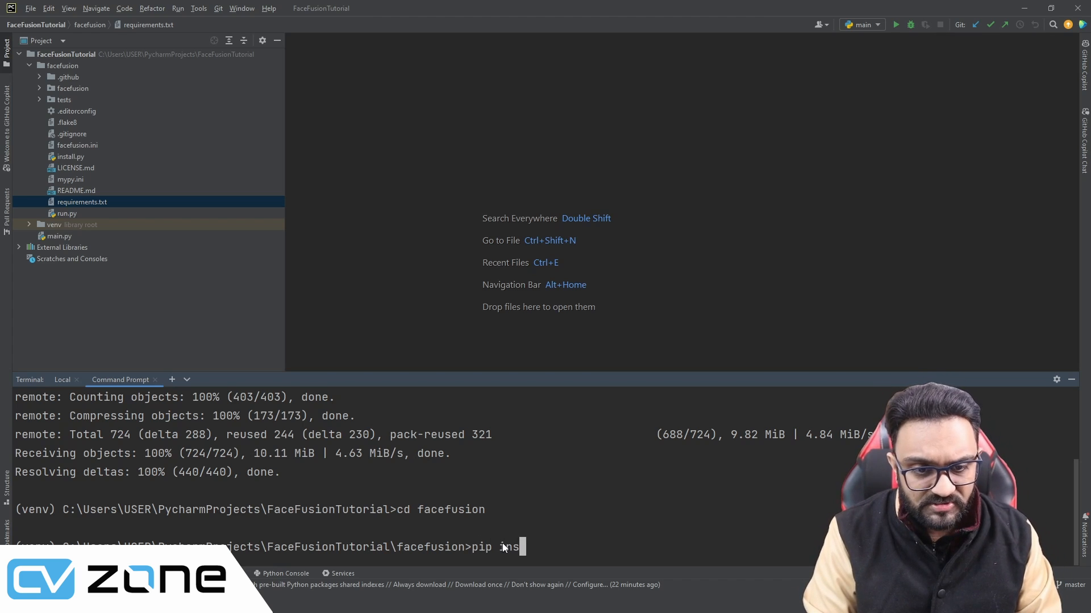
{"action": "type", "text": "tall -r"}
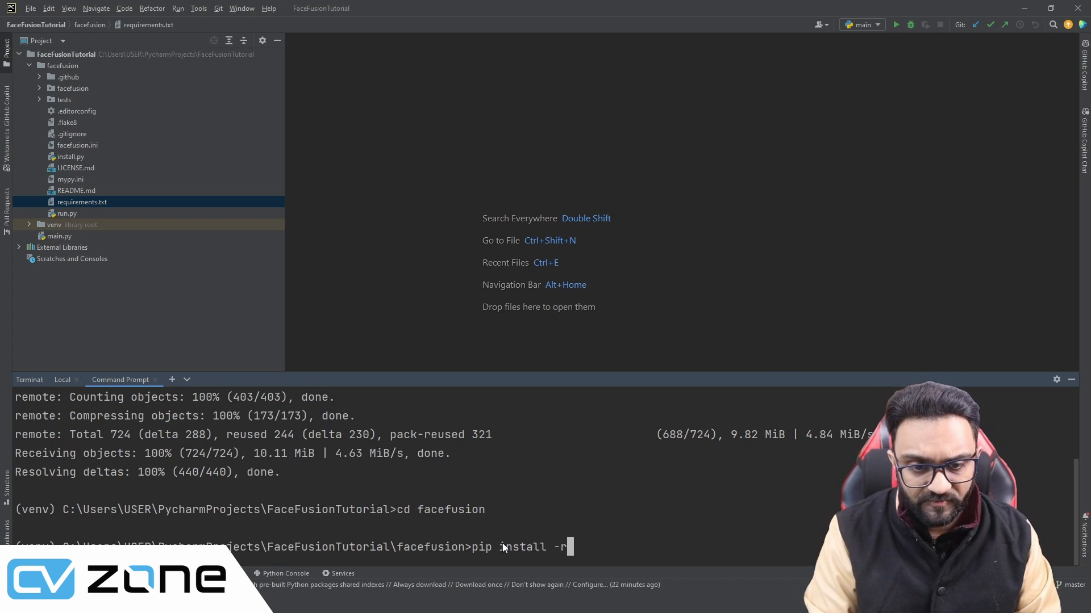
{"action": "type", "text": " req"}
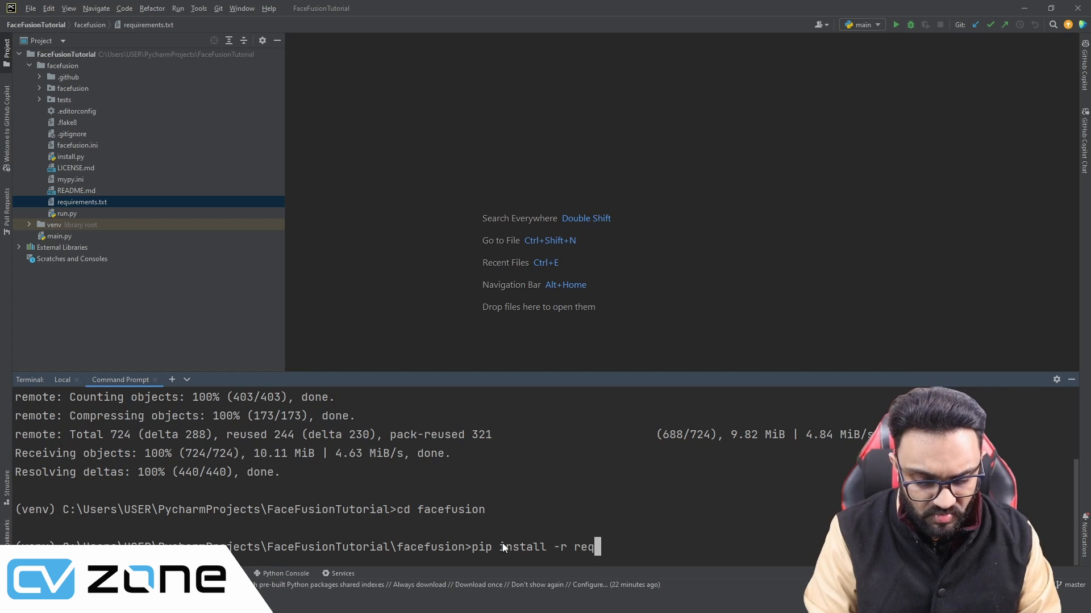
{"action": "type", "text": "uirements."}
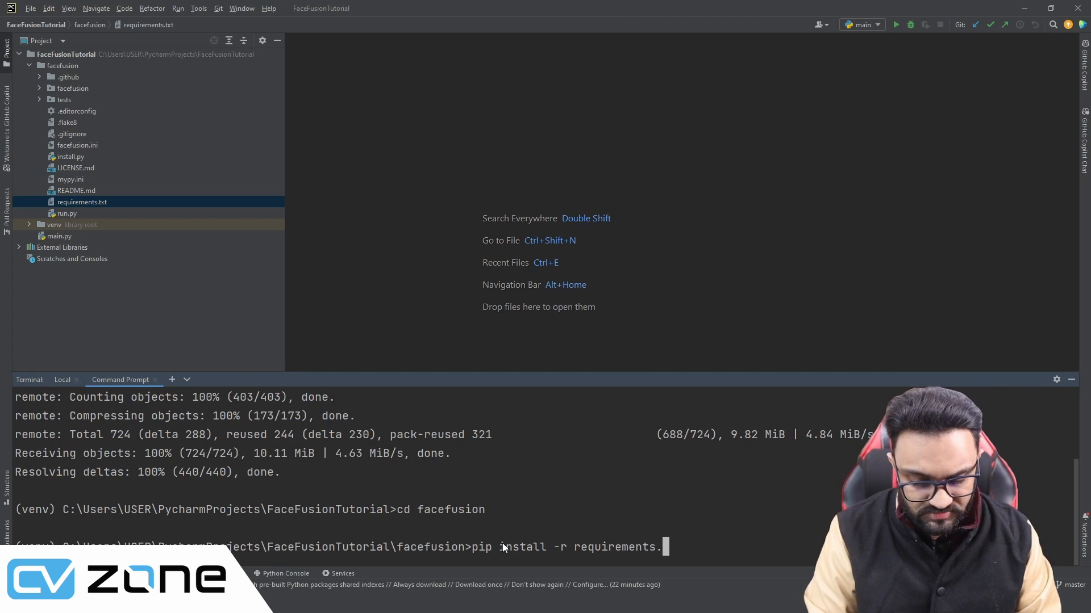
{"action": "type", "text": "txt"}
{"action": "key", "text": "Return"}
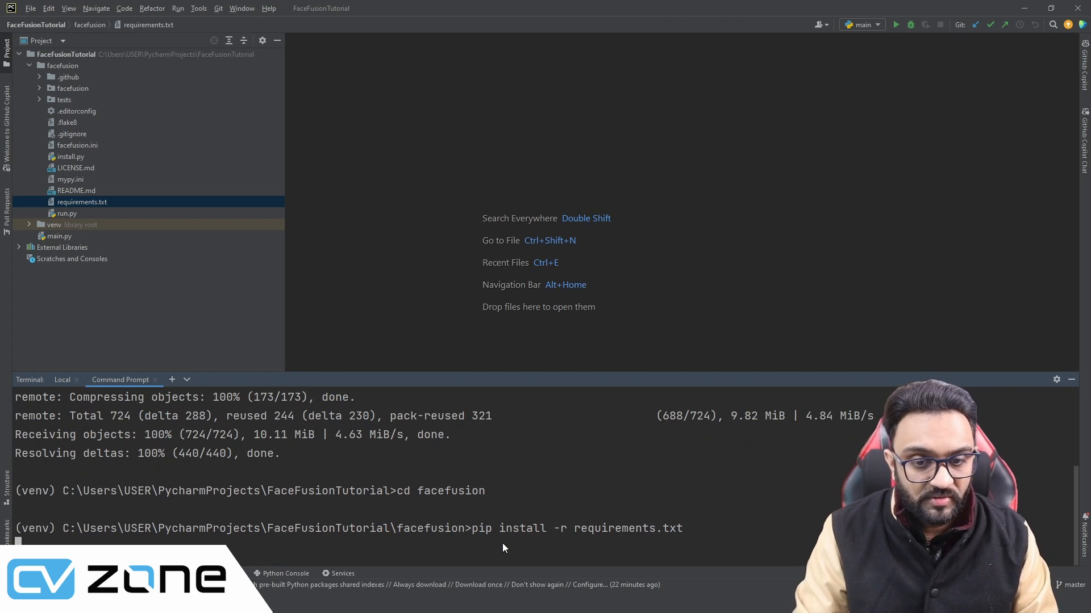
{"action": "left_click_drag", "start_coordinate": [538, 371], "coordinate": [536, 251]}
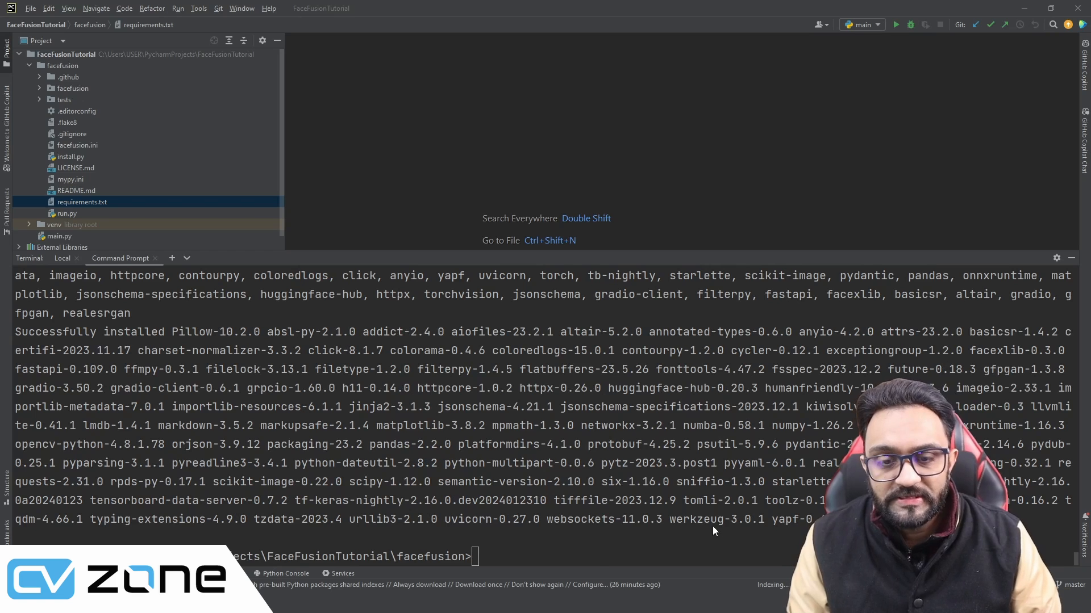
Try to launch run.py from the facefusion folder with the command pyhton run.py.
{"action": "left_click", "coordinate": [591, 562]}
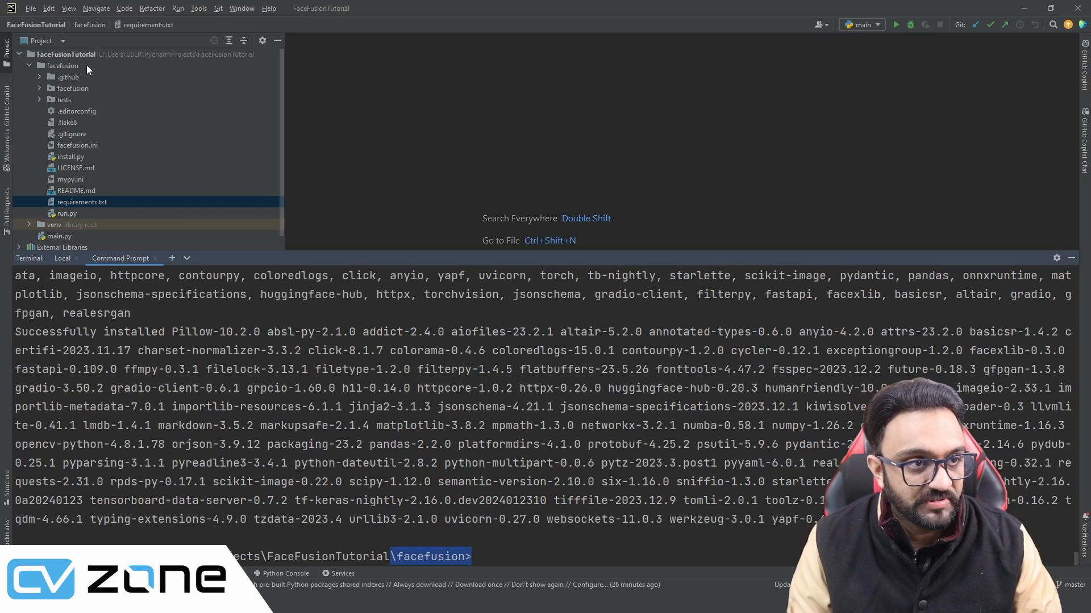
{"action": "left_click", "coordinate": [496, 561]}
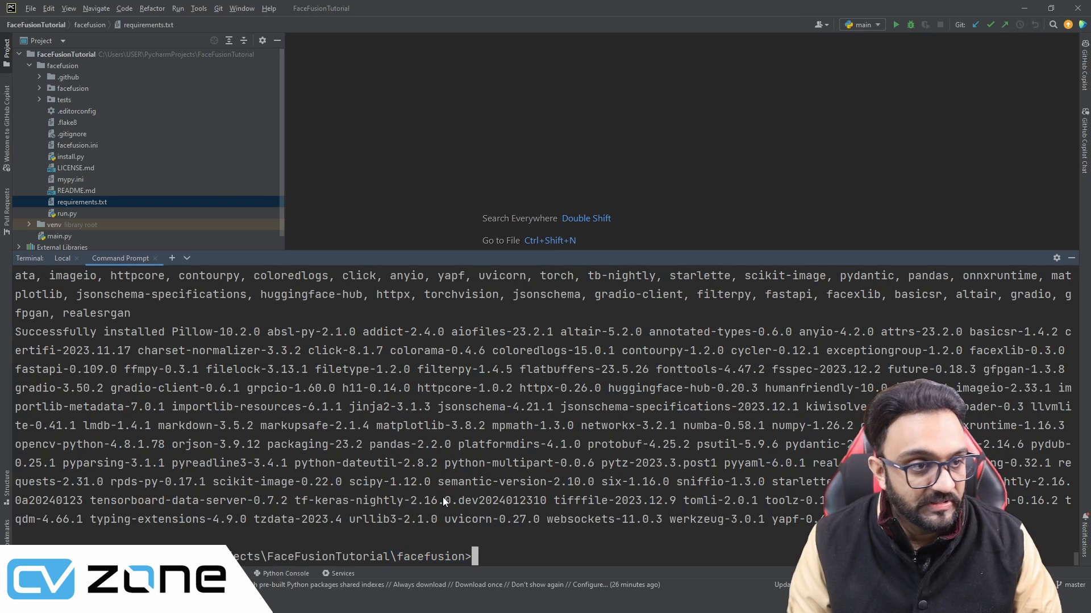
{"action": "left_click", "coordinate": [59, 215]}
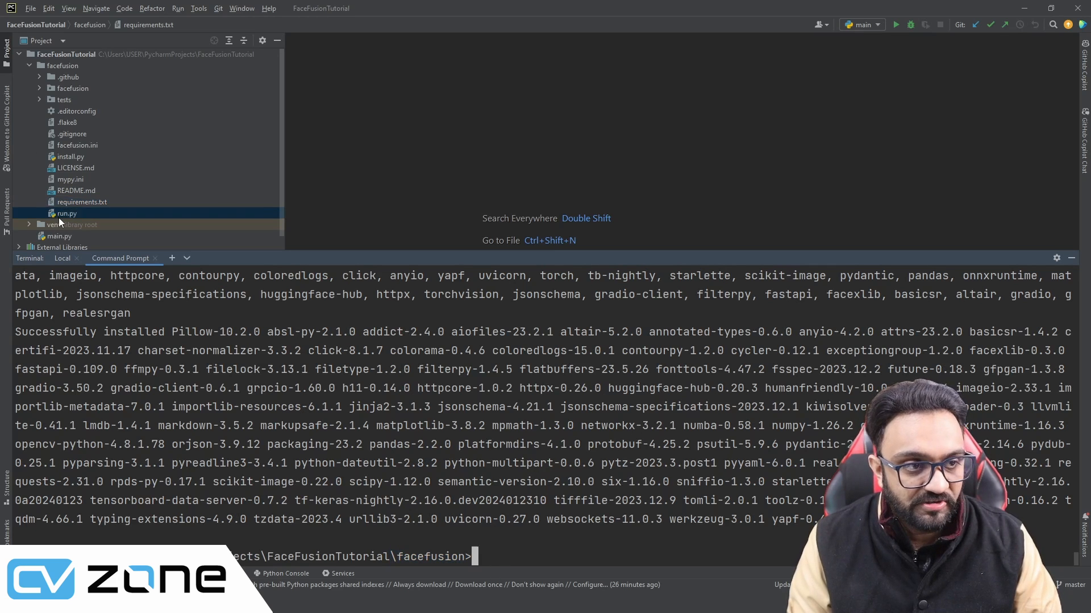
{"action": "left_click", "coordinate": [545, 560]}
{"action": "type", "text": "pyhton run"}
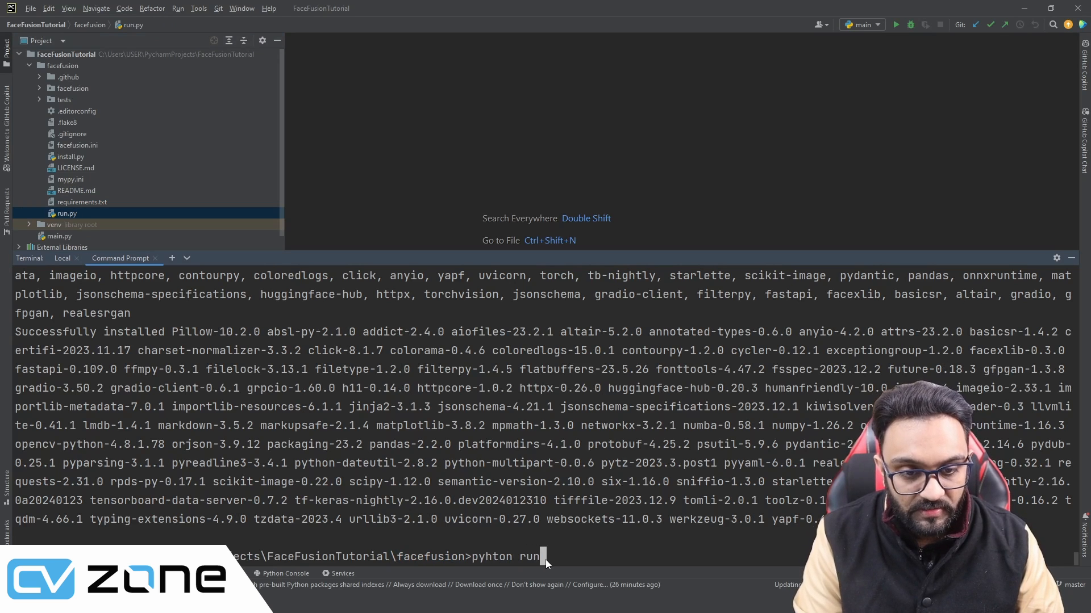
{"action": "type", "text": ".py"}
{"action": "key", "text": "Return"}
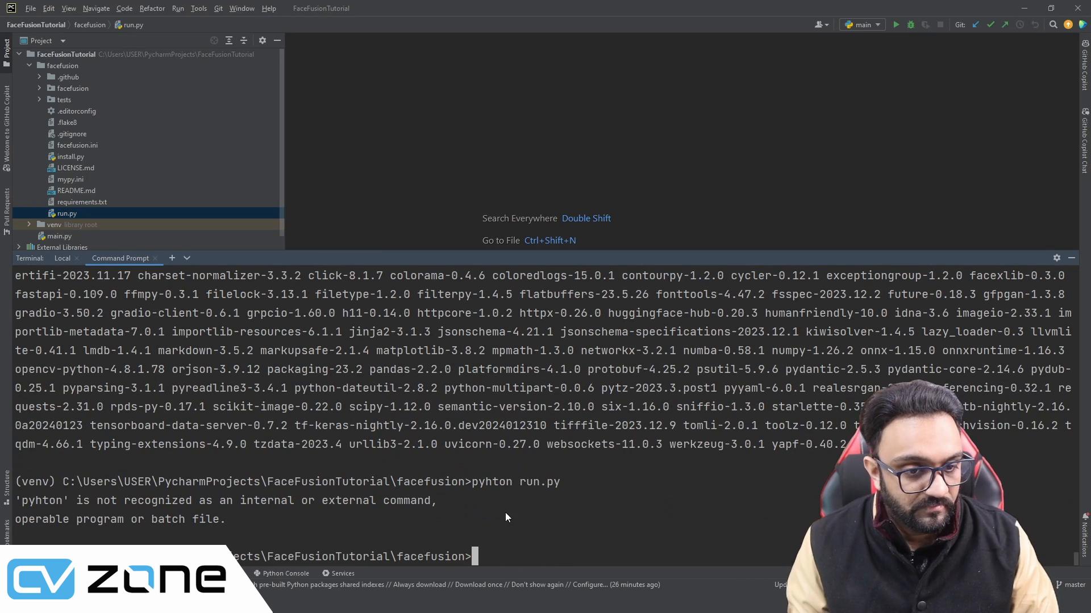
Recall the mistyped launch command, correct it to python run.py, and run it.
{"action": "key", "text": "Up"}
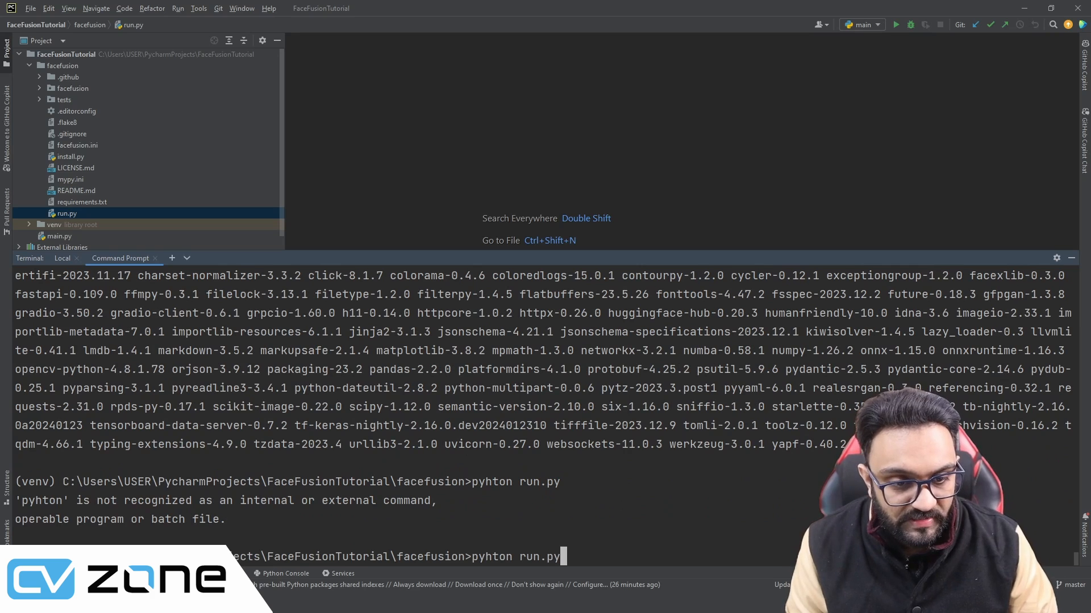
{"action": "key", "text": "Left"}
{"action": "key", "text": "Left"}
{"action": "key", "text": "Left"}
{"action": "key", "text": "Left"}
{"action": "key", "text": "Left"}
{"action": "key", "text": "Left"}
{"action": "key", "text": "Left"}
{"action": "key", "text": "Left"}
{"action": "key", "text": "Left"}
{"action": "key", "text": "BackSpace"}
{"action": "key", "text": "Right"}
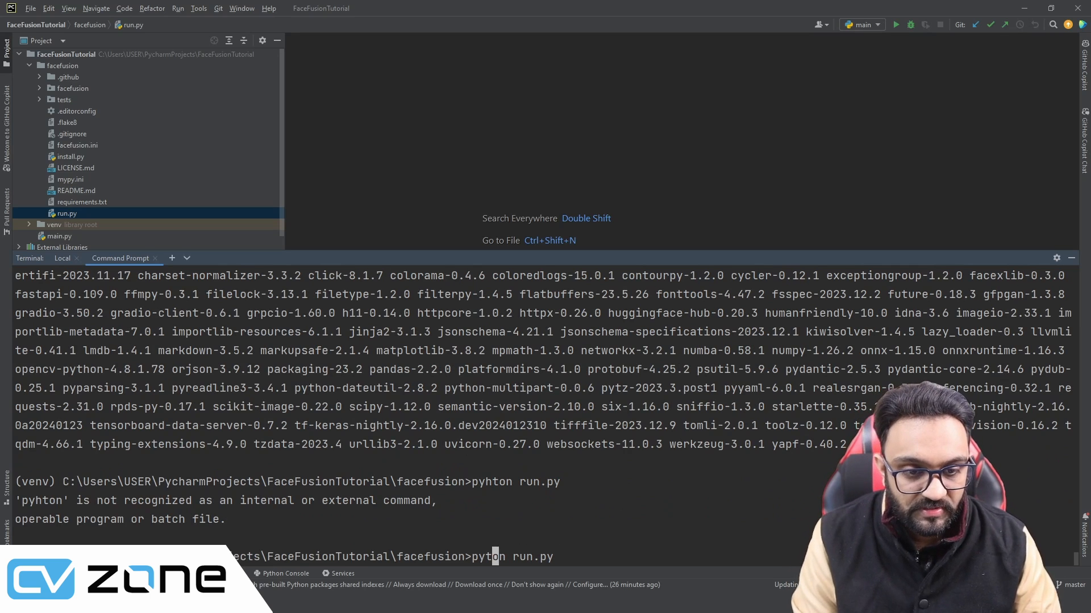
{"action": "type", "text": "h"}
{"action": "key", "text": "Return"}
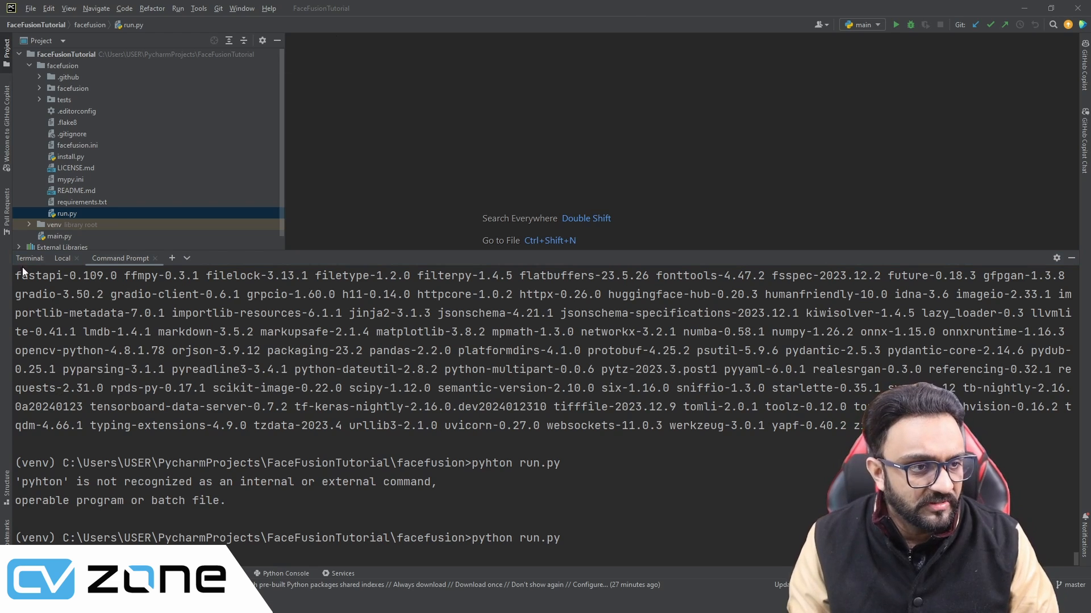
Reopen requirements.txt and examine the onnx and torch package entries.
{"action": "double_click", "coordinate": [74, 202]}
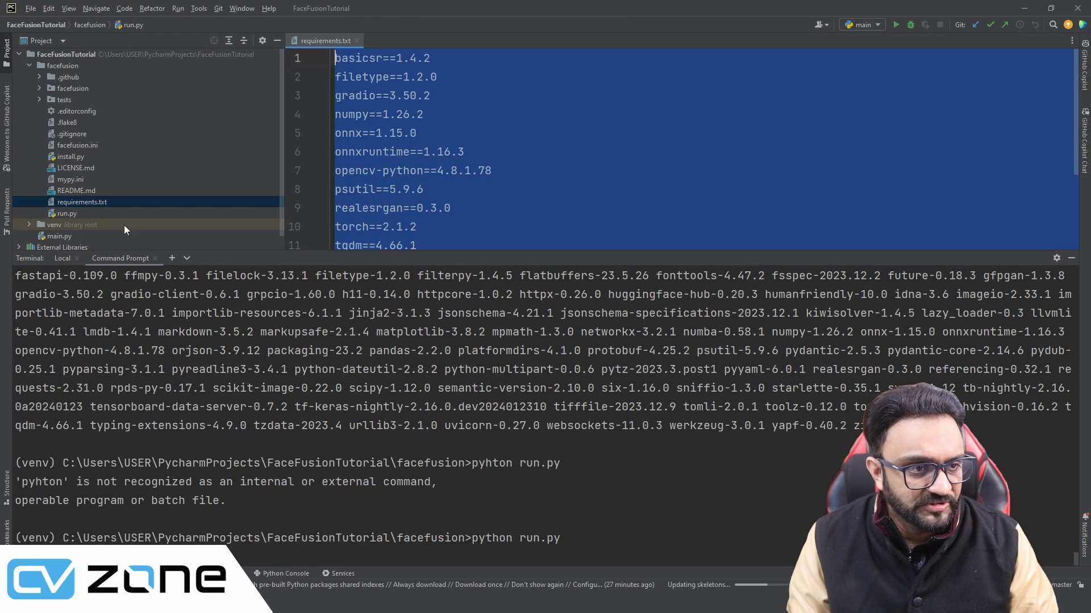
{"action": "left_click", "coordinate": [448, 127]}
{"action": "double_click", "coordinate": [356, 134]}
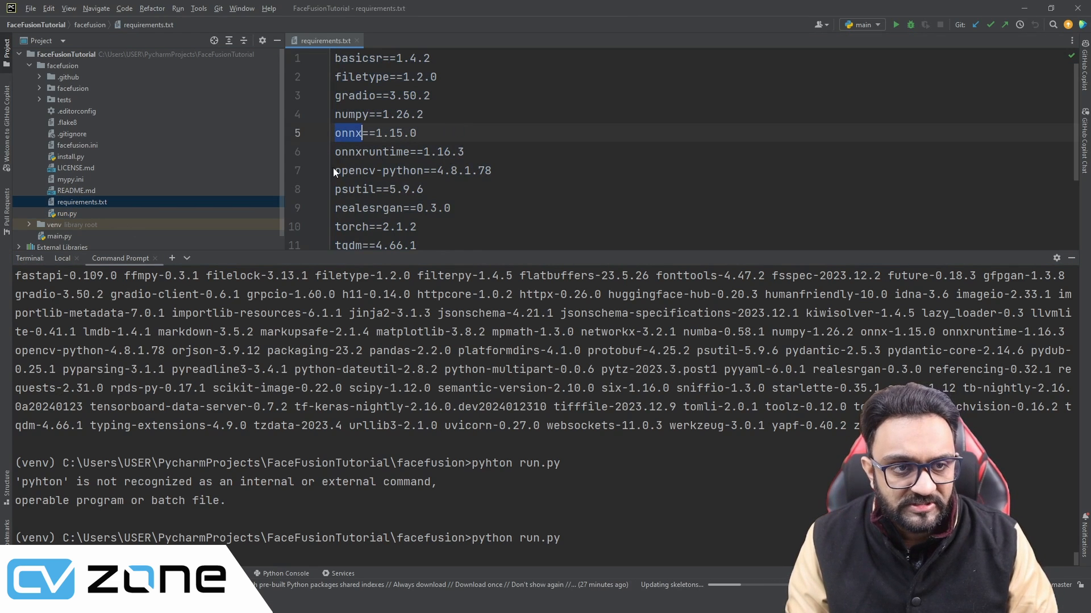
{"action": "triple_click", "coordinate": [400, 136]}
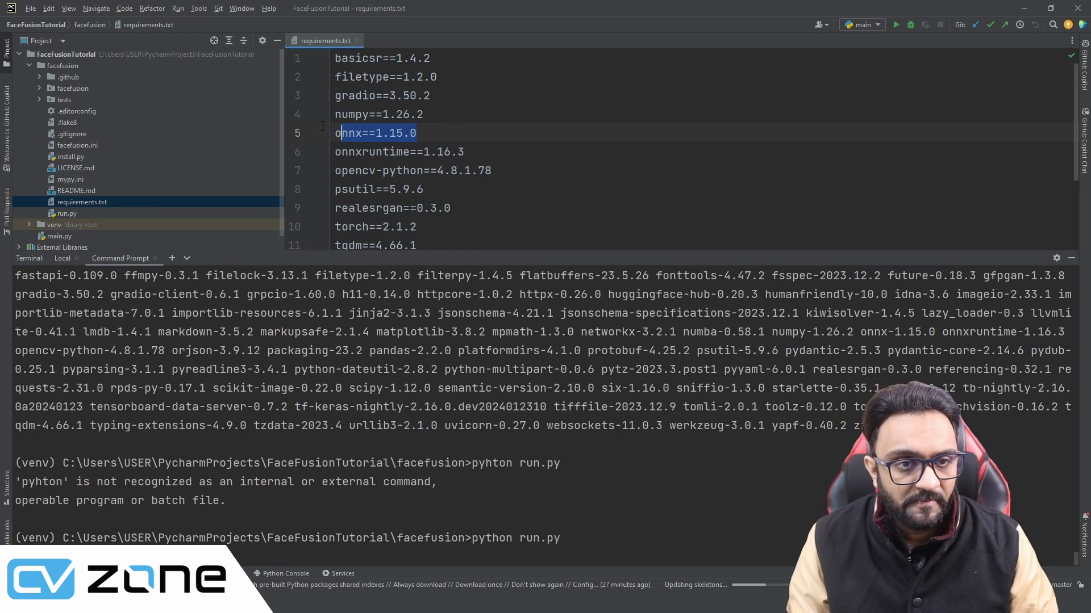
{"action": "scroll", "coordinate": [393, 120], "scroll_direction": "down", "scroll_amount": 2}
{"action": "scroll", "coordinate": [398, 122], "scroll_direction": "up", "scroll_amount": 1}
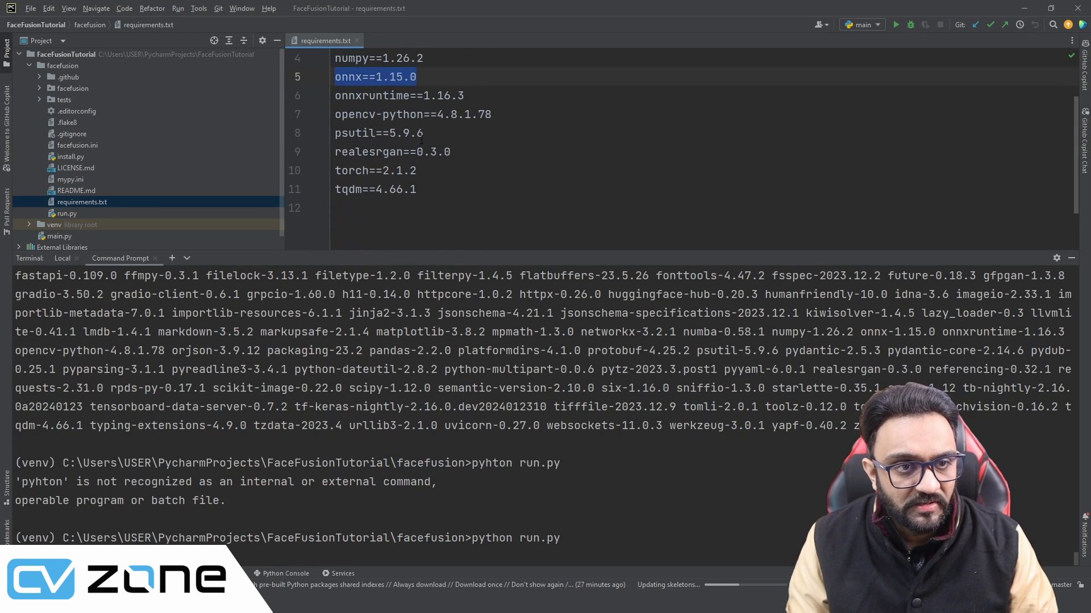
{"action": "double_click", "coordinate": [358, 170]}
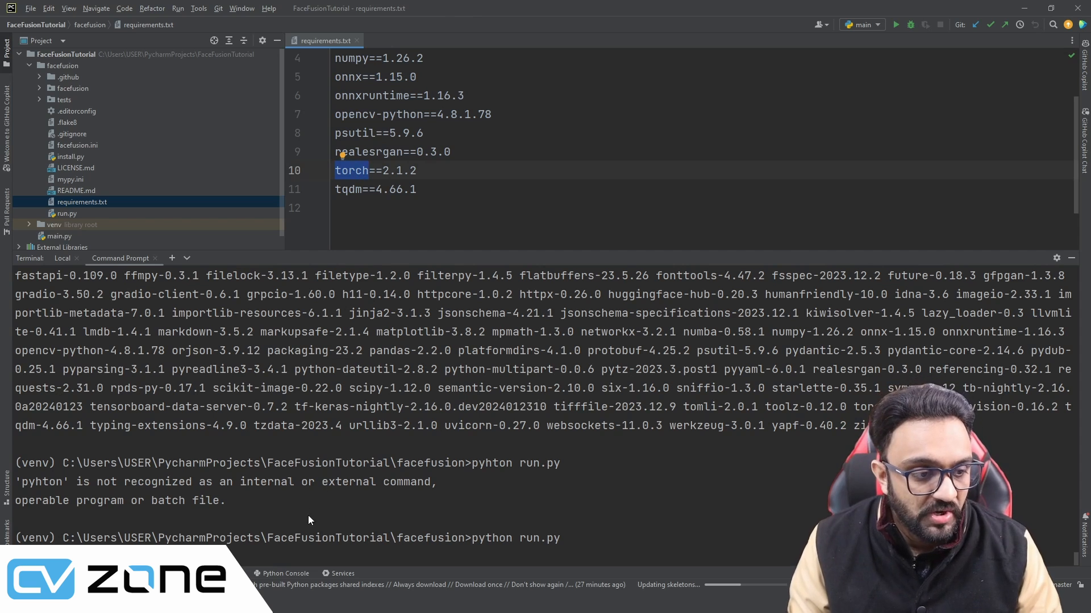
Enlarge the editor area, then review the pip installation output and the model download progress in the terminal.
{"action": "left_click_drag", "start_coordinate": [583, 251], "coordinate": [607, 337]}
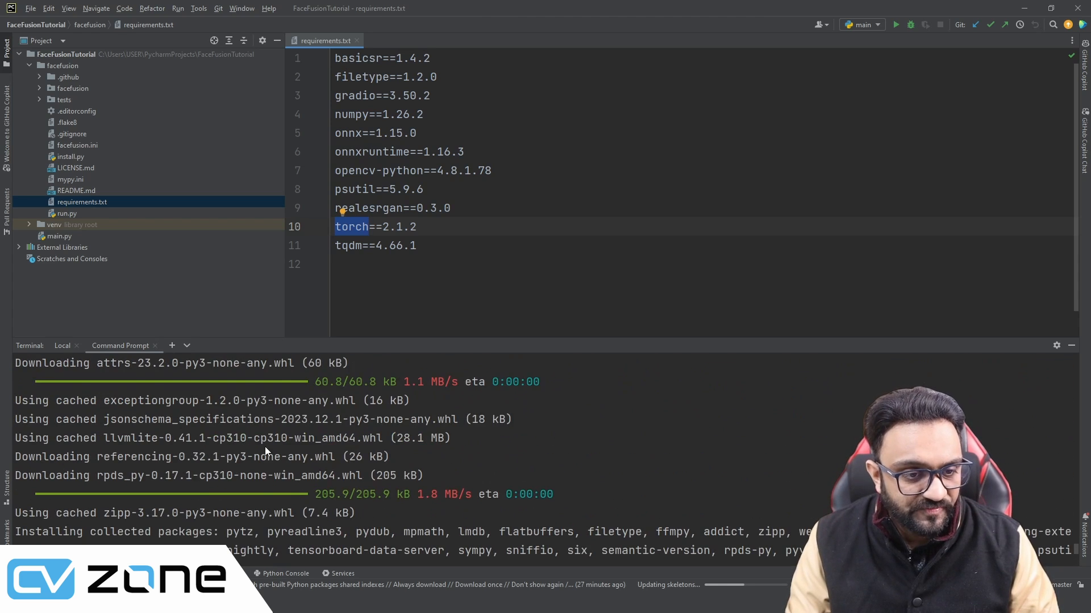
{"action": "left_click_drag", "start_coordinate": [447, 510], "coordinate": [211, 383]}
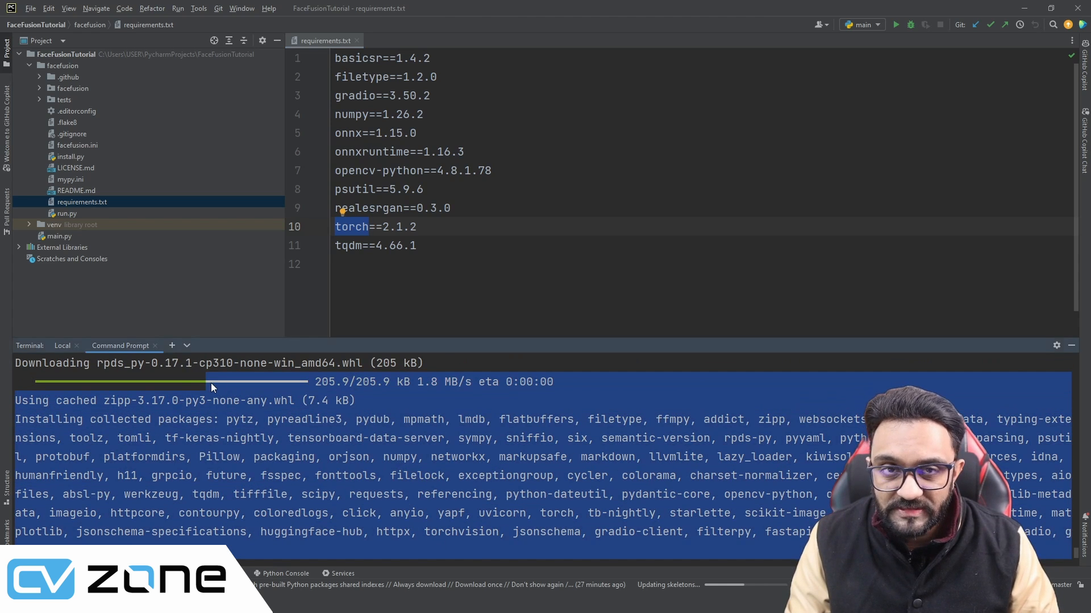
{"action": "scroll", "coordinate": [614, 403], "scroll_direction": "down", "scroll_amount": 4}
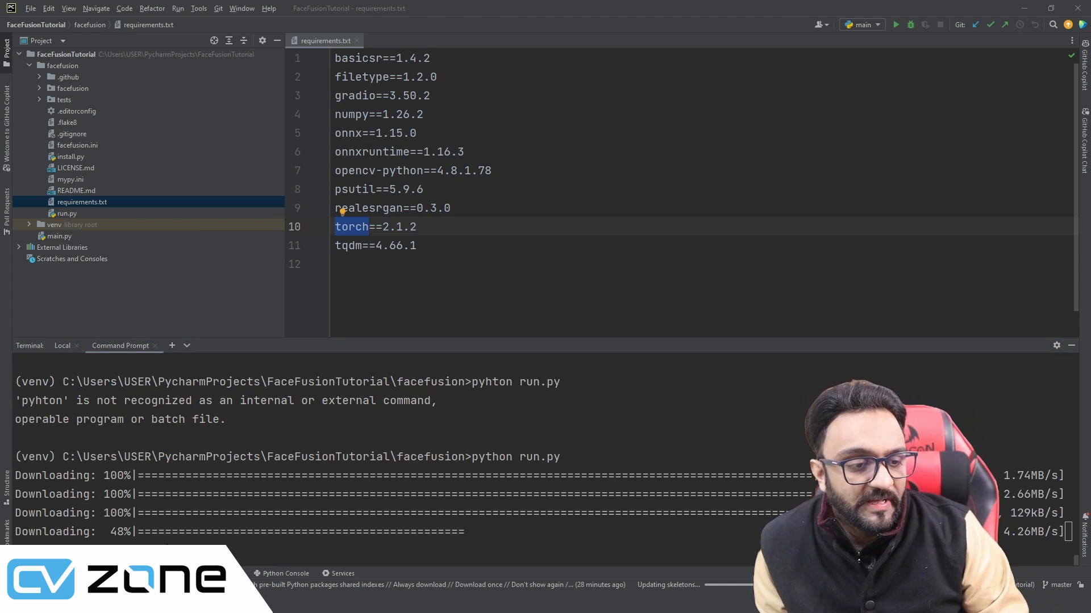
{"action": "left_click_drag", "start_coordinate": [125, 478], "coordinate": [835, 514]}
{"action": "left_click", "coordinate": [835, 514]}
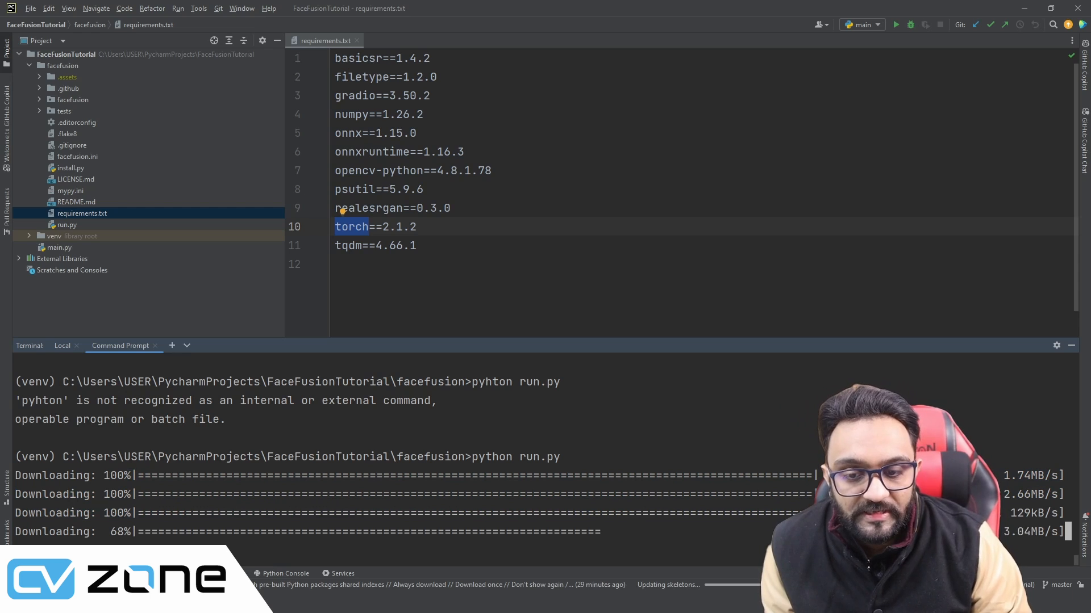
{"action": "mouse_move", "coordinate": [909, 476]}
{"action": "left_mouse_down"}
{"action": "mouse_move", "coordinate": [908, 562]}
{"action": "mouse_move", "coordinate": [909, 477]}
{"action": "left_mouse_up"}
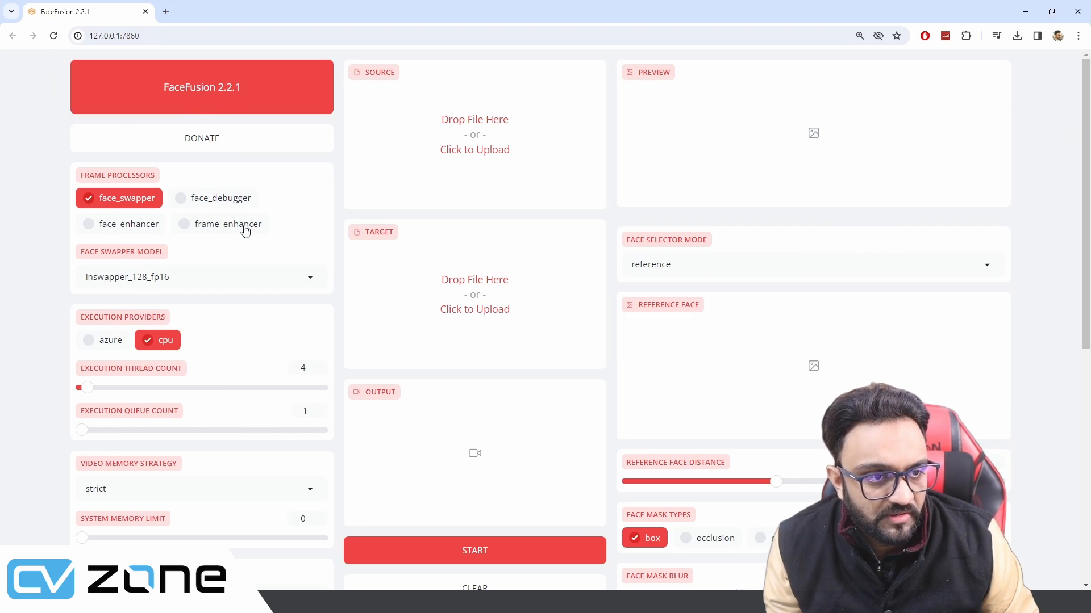
On the FaceFusion page at 127.0.0.1:7860 in Chrome, examine the face swapper model options and the remaining settings.
{"action": "left_click", "coordinate": [178, 279]}
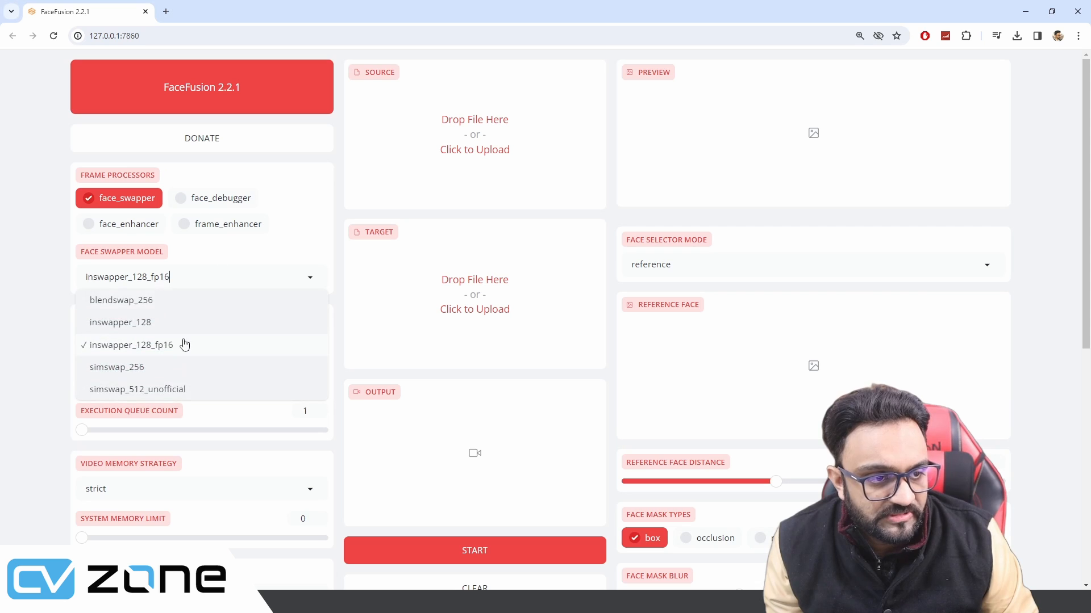
{"action": "left_click", "coordinate": [47, 326]}
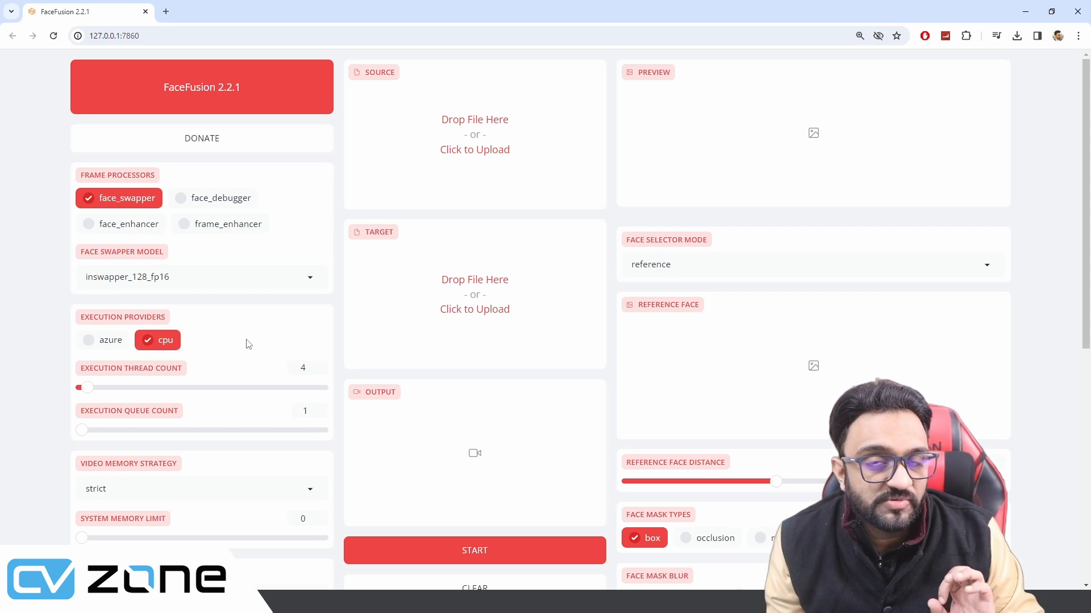
{"action": "scroll", "coordinate": [754, 357], "scroll_direction": "down", "scroll_amount": 1}
{"action": "scroll", "coordinate": [589, 385], "scroll_direction": "down", "scroll_amount": 2}
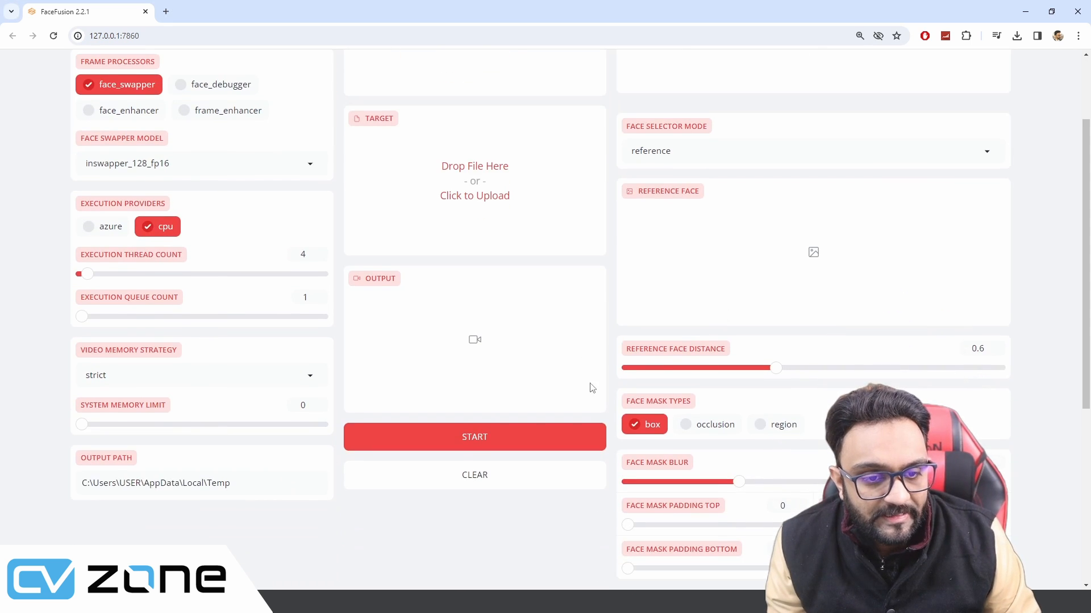
Load the Iron Man armour photo as the target and IMG_8123.JPG as the source image.
{"action": "scroll", "coordinate": [588, 374], "scroll_direction": "up", "scroll_amount": 3}
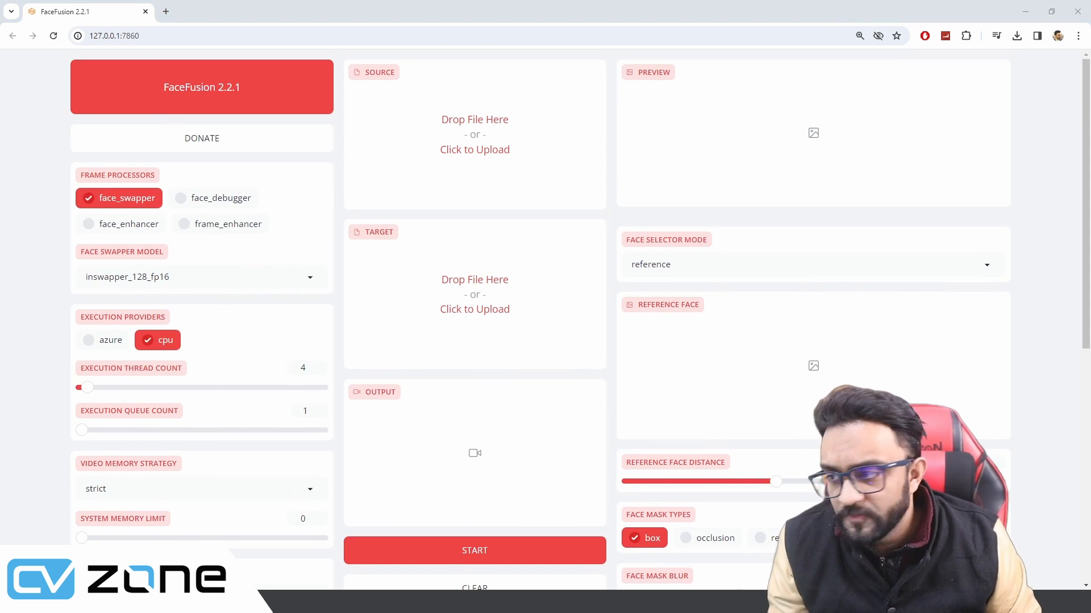
{"action": "left_click_drag", "start_coordinate": [532, 301], "coordinate": [456, 289]}
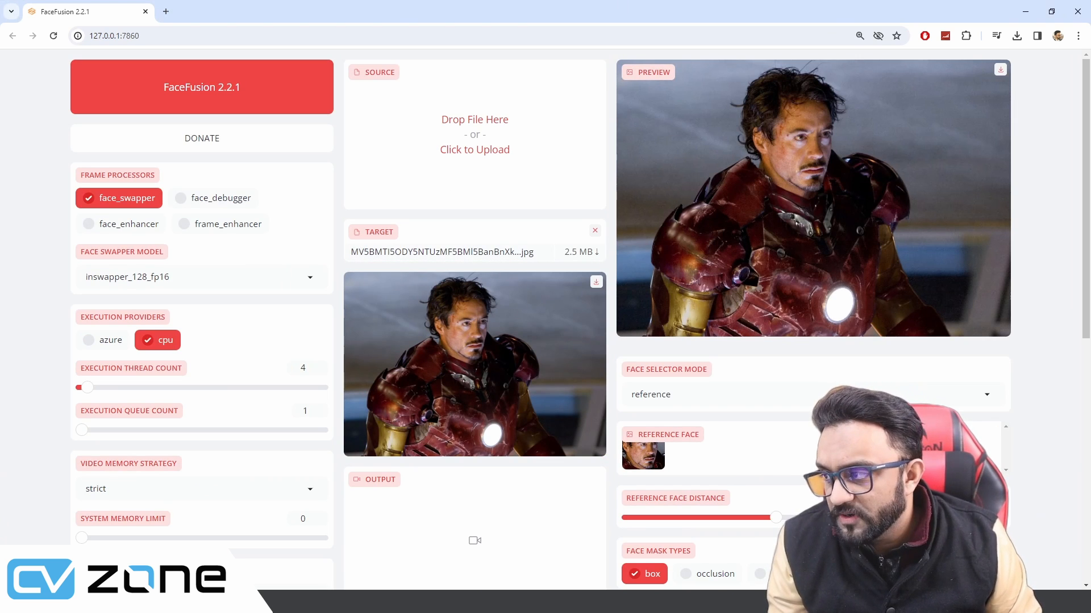
{"action": "left_click_drag", "start_coordinate": [509, 227], "coordinate": [488, 145]}
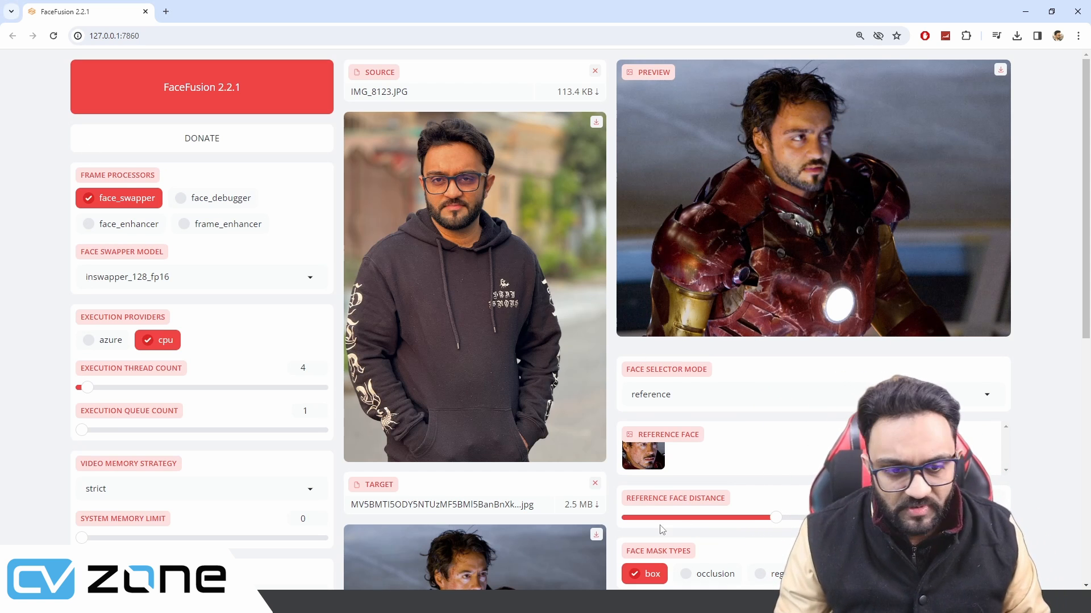
Replace the target with the "Movie Scavenger Hunt" Iron Man picture and inspect the swapped face in the preview.
{"action": "scroll", "coordinate": [567, 373], "scroll_direction": "down", "scroll_amount": 3}
{"action": "left_click", "coordinate": [594, 313]}
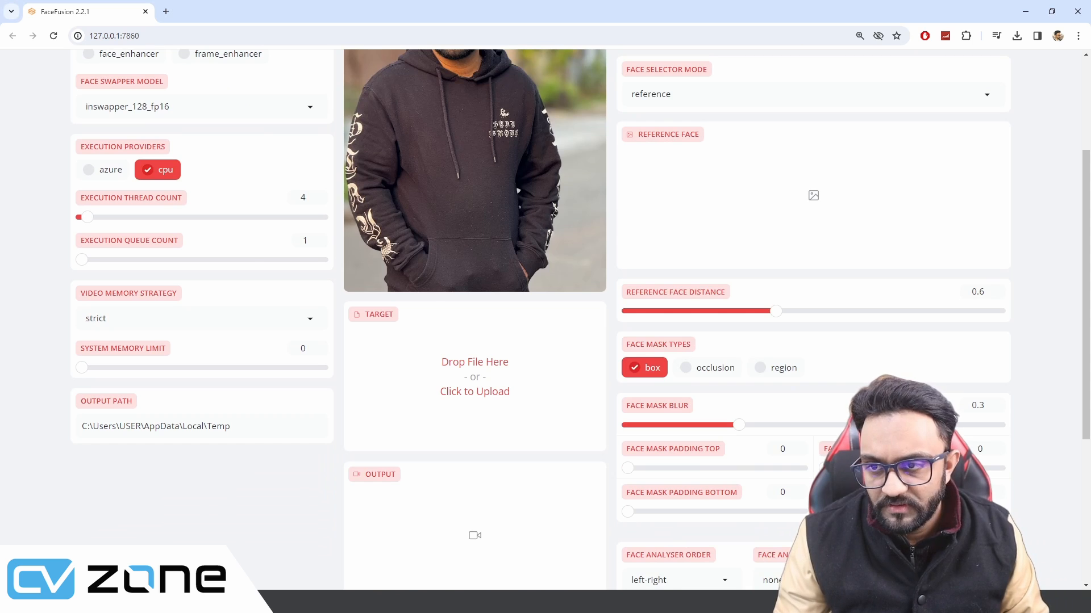
{"action": "left_click_drag", "start_coordinate": [383, 420], "coordinate": [475, 386]}
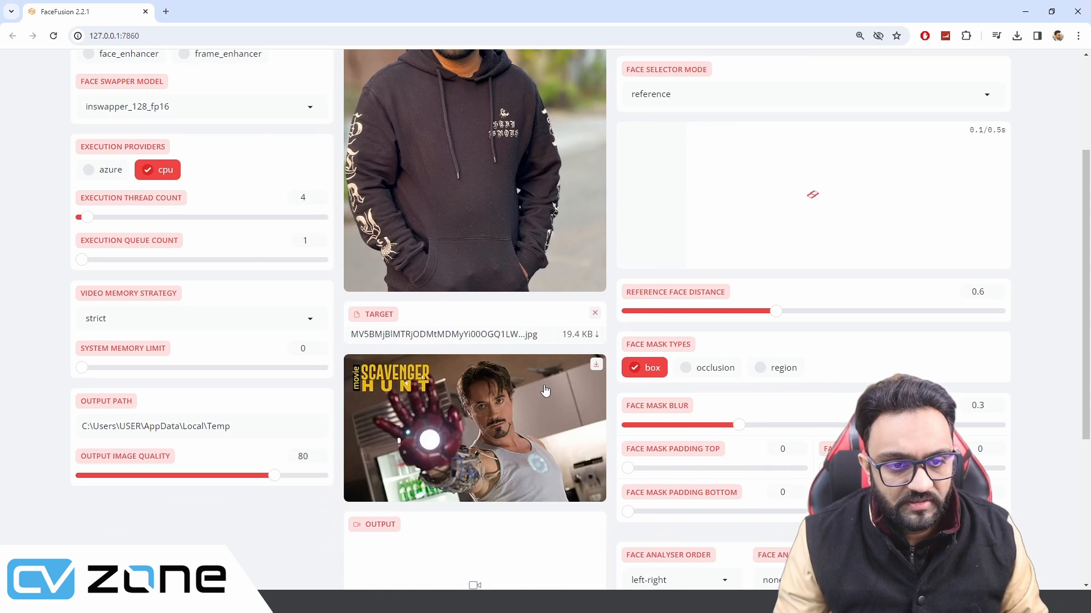
{"action": "scroll", "coordinate": [953, 294], "scroll_direction": "up", "scroll_amount": 3}
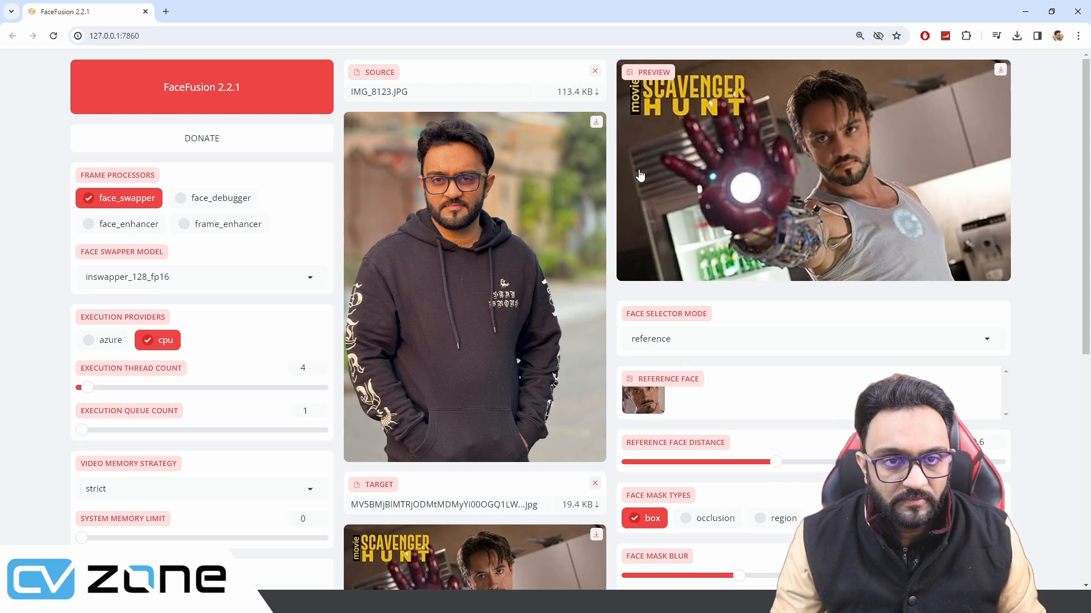
{"action": "scroll", "coordinate": [268, 309], "scroll_direction": "down", "scroll_amount": 2}
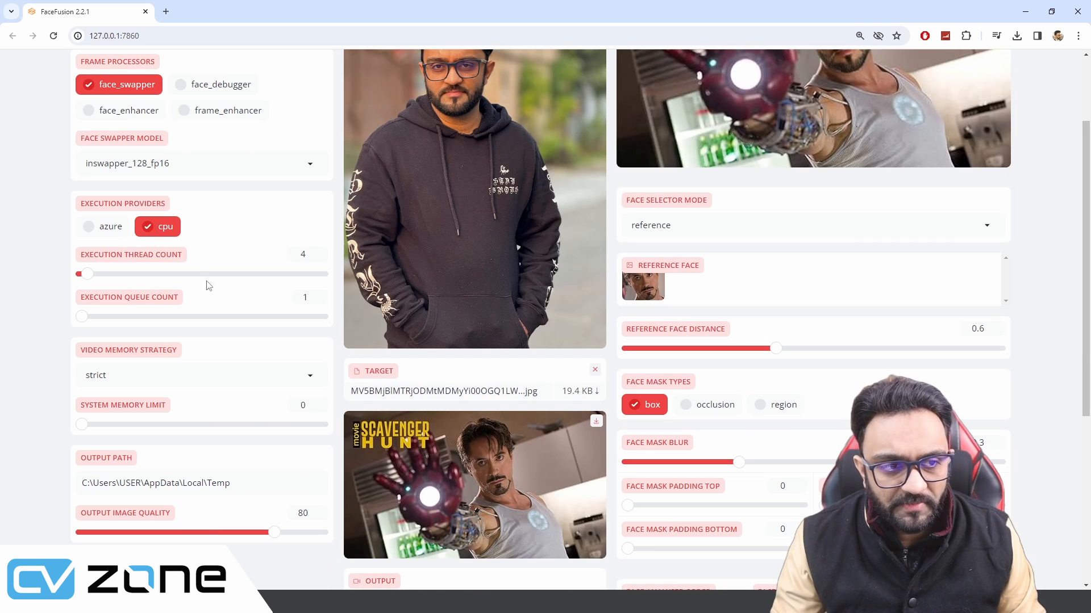
{"action": "scroll", "coordinate": [685, 339], "scroll_direction": "up", "scroll_amount": 2}
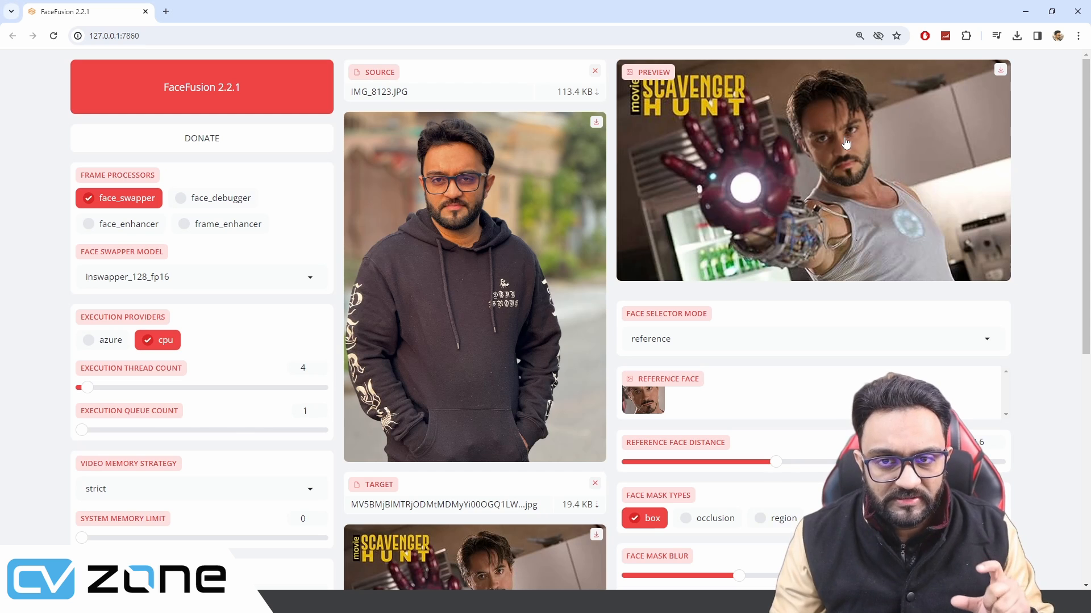
Enable the face_enhancer frame processor and check its model download in the PyCharm terminal before returning to the FaceFusion page.
{"action": "left_click", "coordinate": [103, 227]}
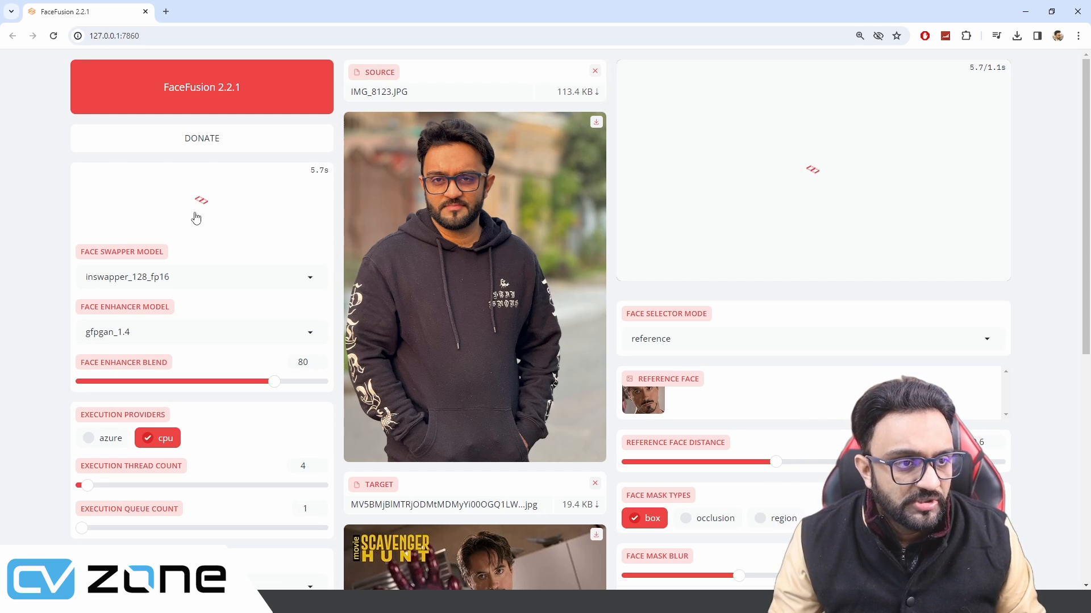
{"action": "left_click_drag", "start_coordinate": [319, 14], "coordinate": [1090, 97]}
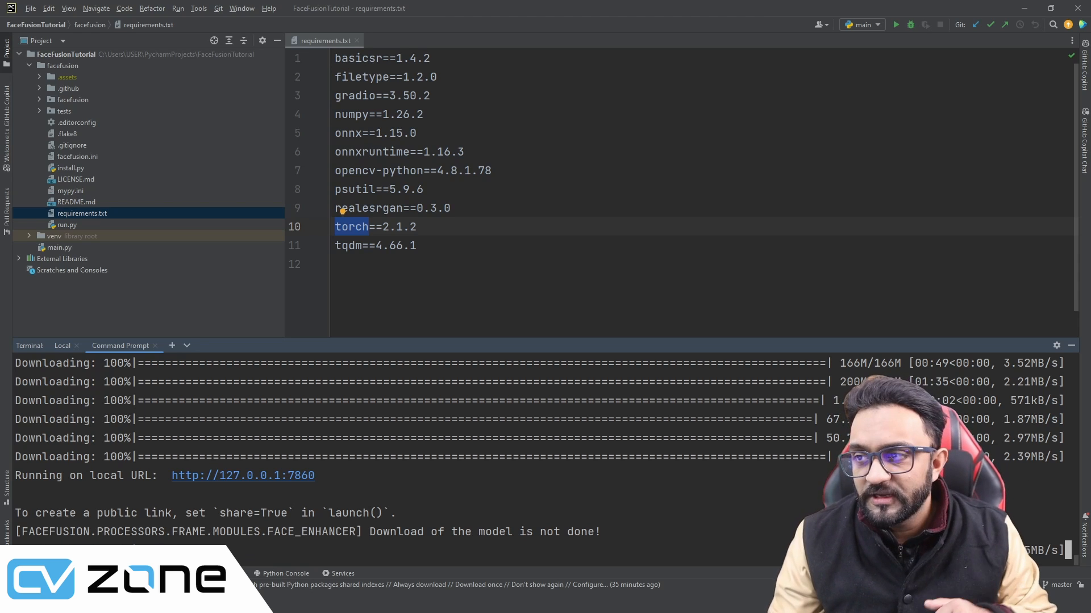
{"action": "key", "text": "alt+Tab"}
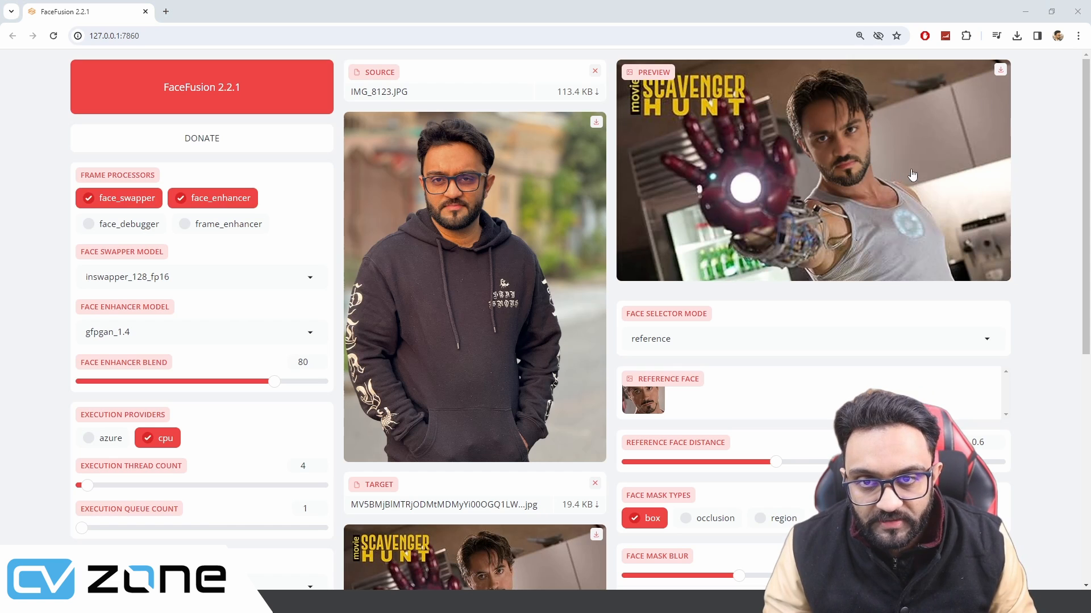
Disable face_enhancer and re-enable it to compare the preview with and without enhancement.
{"action": "left_click", "coordinate": [201, 198]}
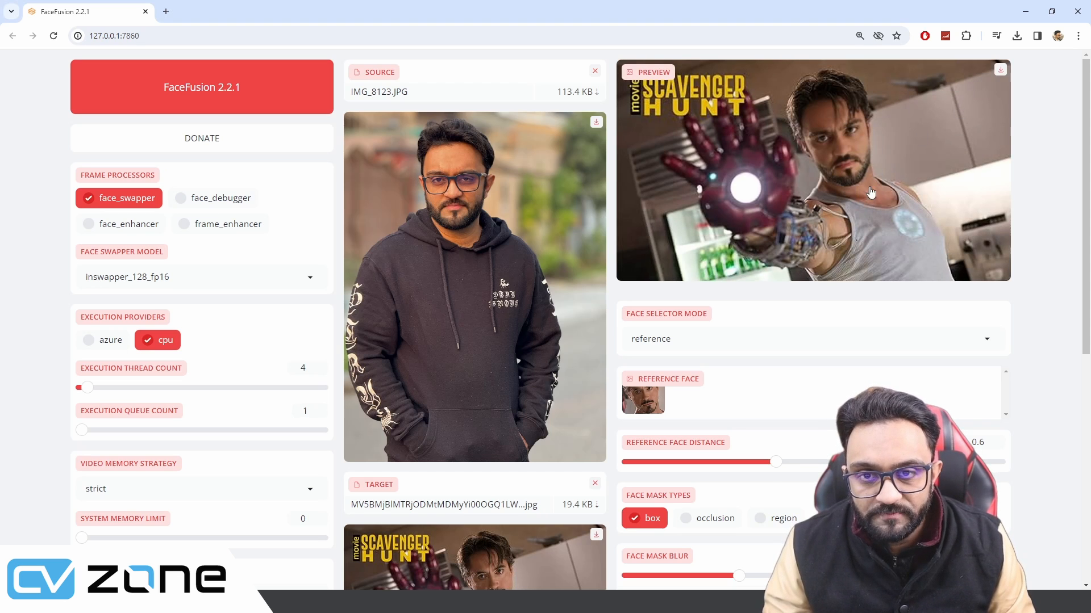
{"action": "left_click", "coordinate": [137, 226]}
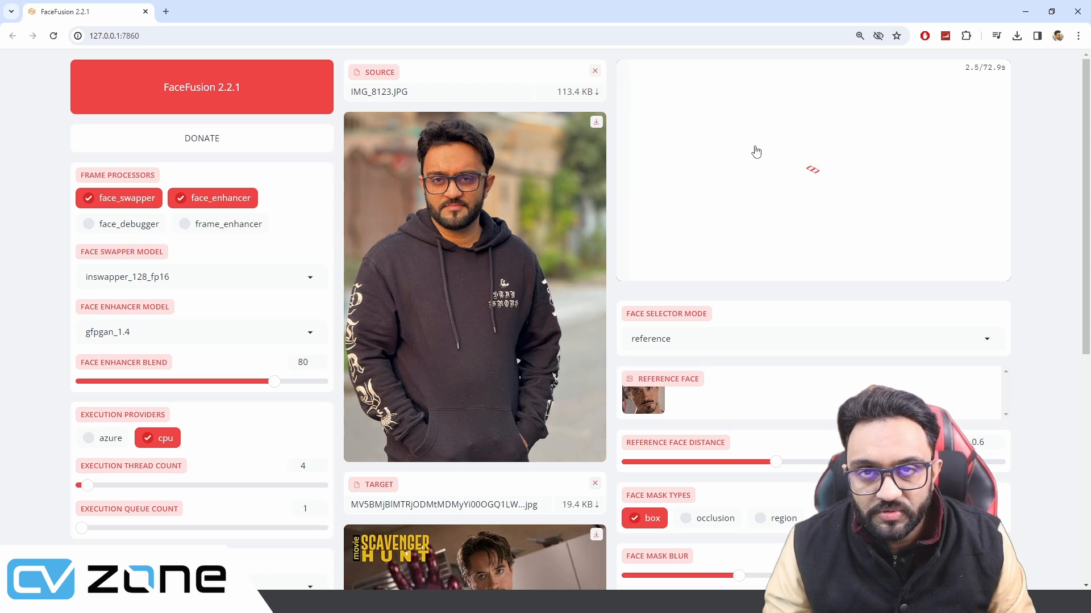
{"action": "scroll", "coordinate": [894, 319], "scroll_direction": "down", "scroll_amount": 1}
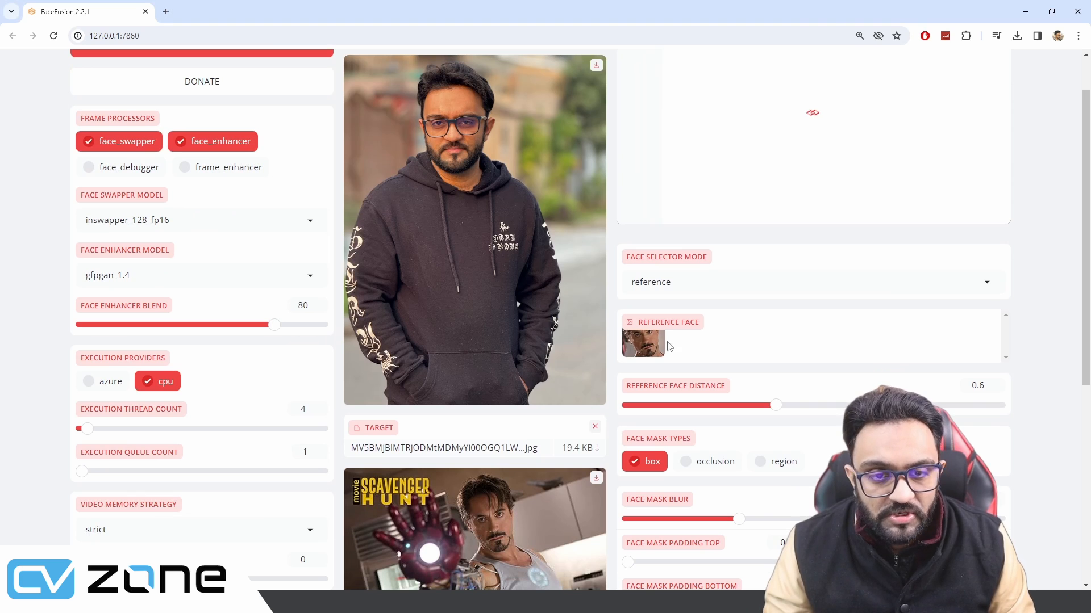
{"action": "scroll", "coordinate": [793, 319], "scroll_direction": "up", "scroll_amount": 1}
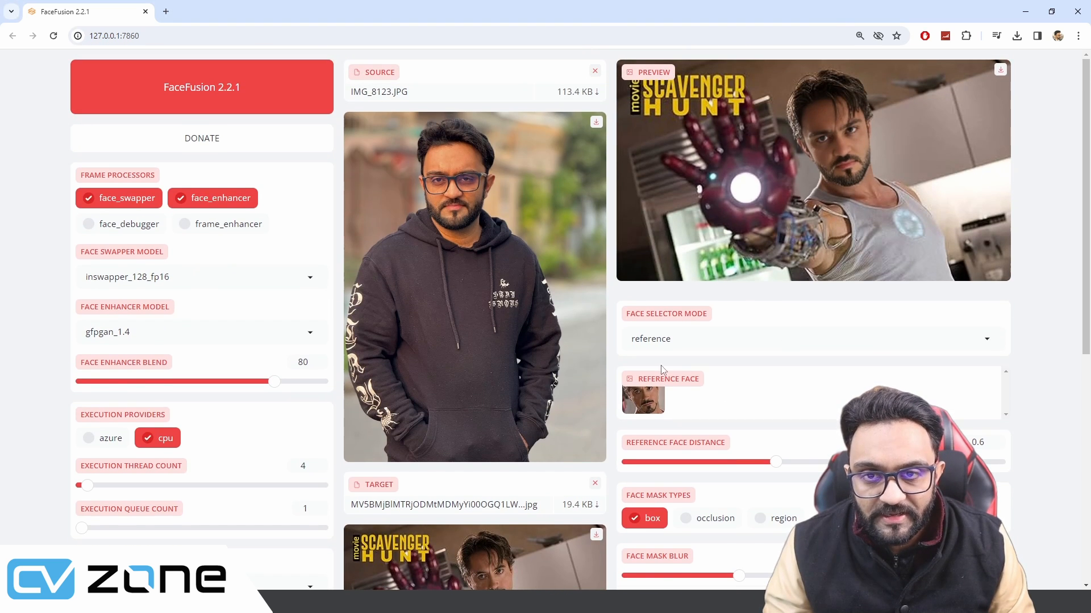
Replace the target image with the picture of three men side by side.
{"action": "scroll", "coordinate": [598, 322], "scroll_direction": "down", "scroll_amount": 3}
{"action": "left_click", "coordinate": [595, 313]}
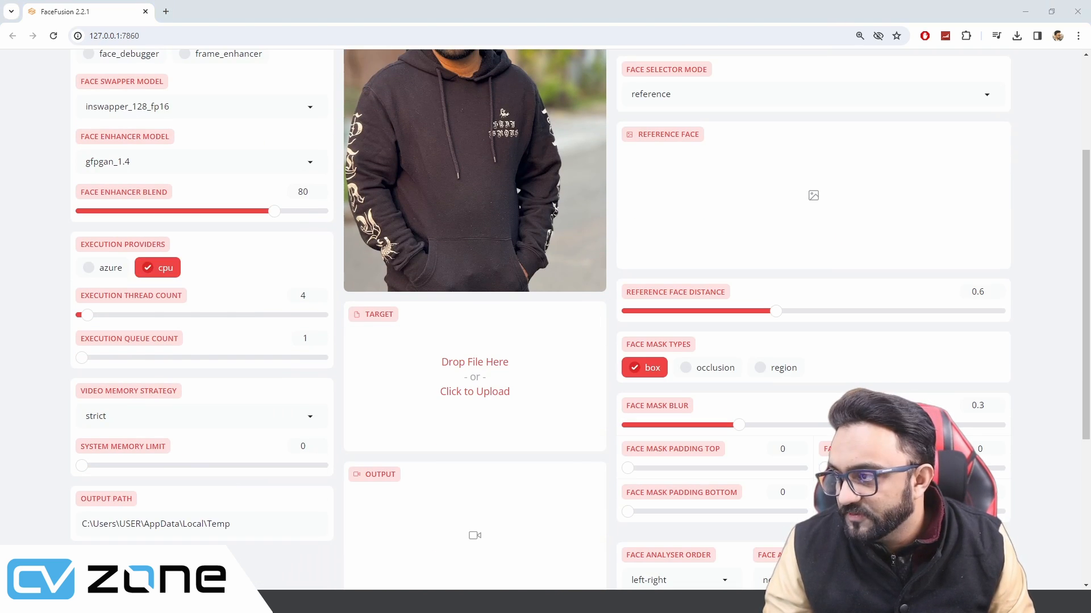
{"action": "left_click_drag", "start_coordinate": [721, 469], "coordinate": [476, 364]}
{"action": "scroll", "coordinate": [505, 437], "scroll_direction": "up", "scroll_amount": 3}
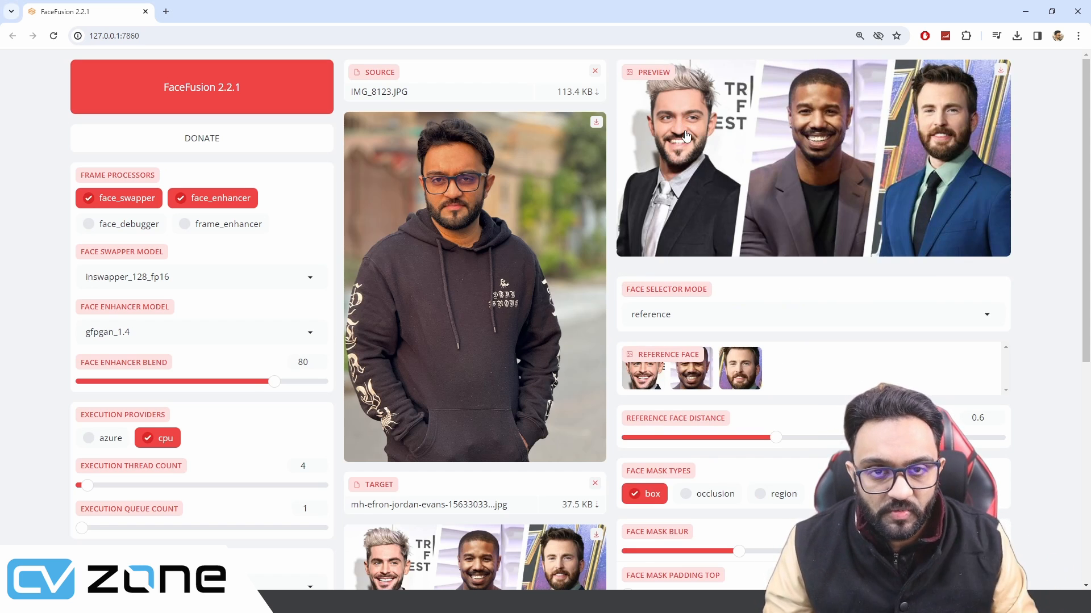
Swap the middle face and the third face in turn as reference face, then set the face selector mode to many.
{"action": "left_click", "coordinate": [695, 380]}
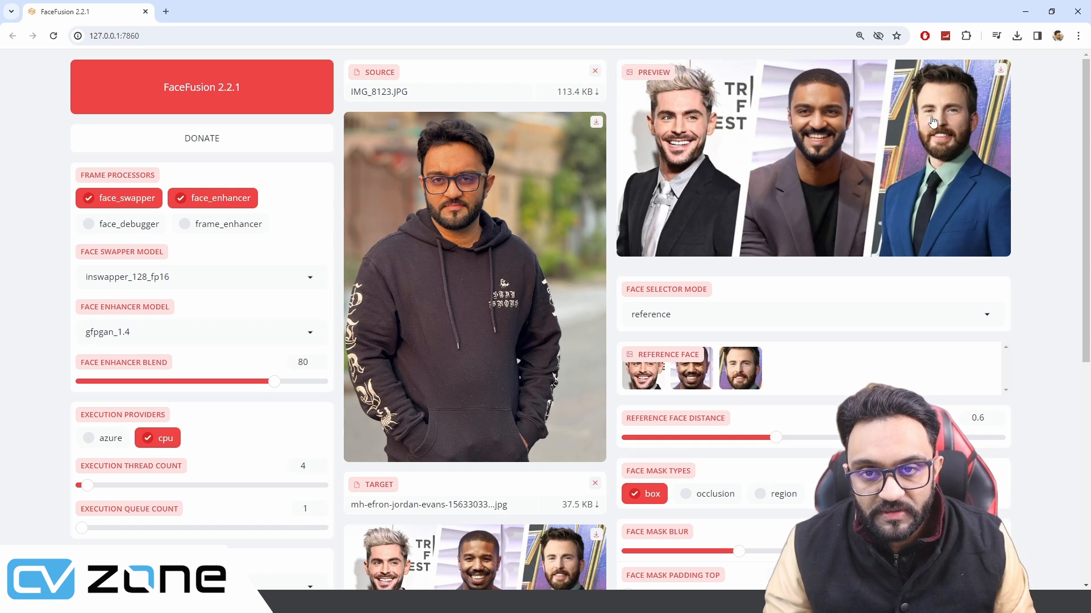
{"action": "left_click", "coordinate": [740, 380]}
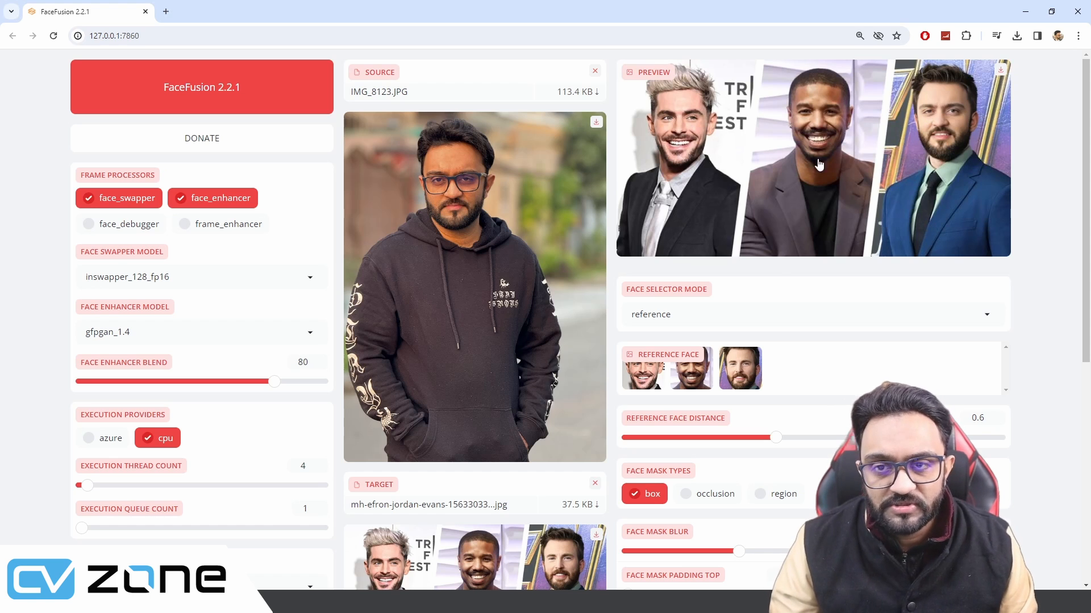
{"action": "left_click", "coordinate": [690, 311]}
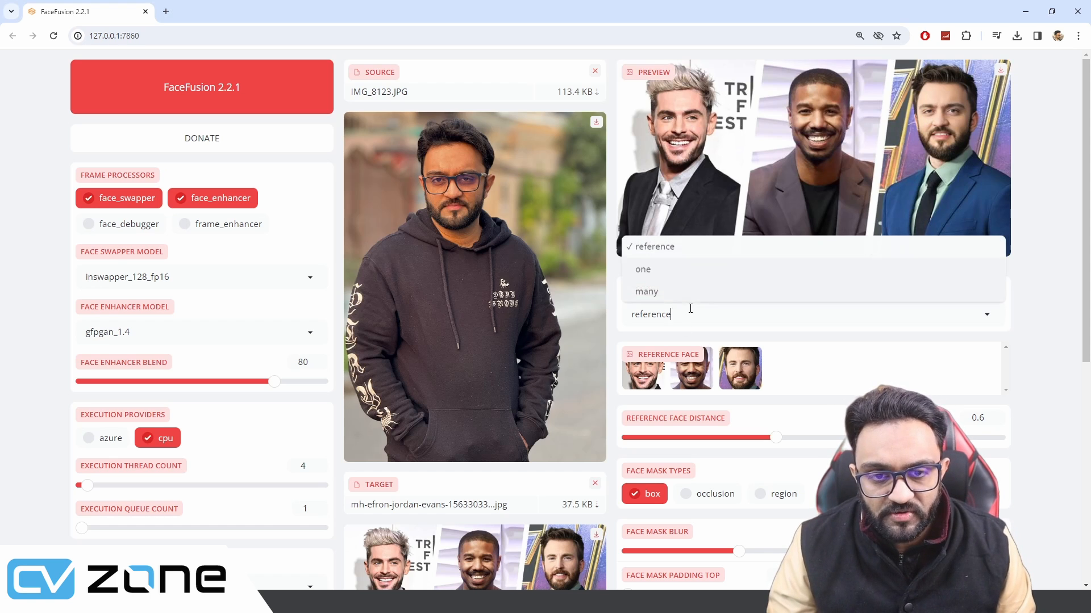
{"action": "left_click", "coordinate": [646, 292]}
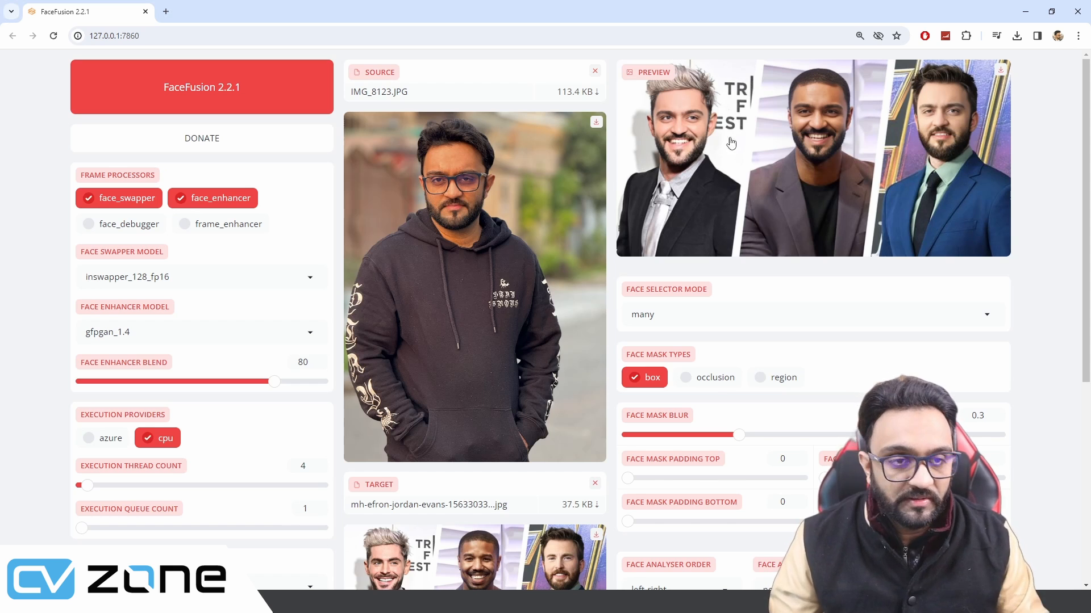
Switch to pytorch.org/get-started/locally and copy the pip3 install command for Stable (2.1.2), Windows, Pip, Python and CUDA 11.8.
{"action": "scroll", "coordinate": [180, 442], "scroll_direction": "down", "scroll_amount": 1}
{"action": "scroll", "coordinate": [180, 441], "scroll_direction": "down", "scroll_amount": 2}
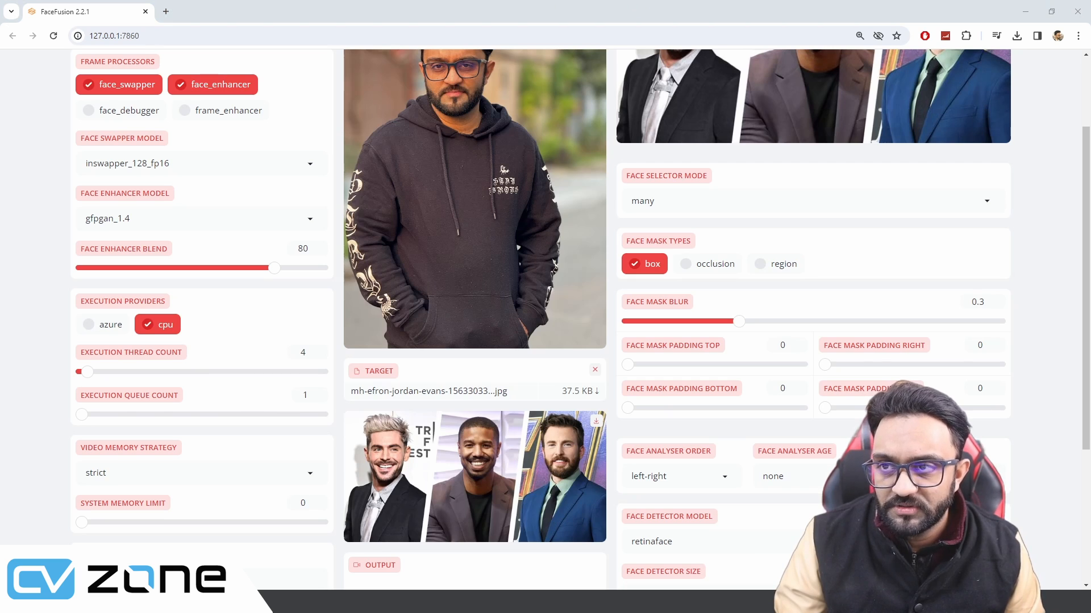
{"action": "left_click_drag", "start_coordinate": [1090, 122], "coordinate": [440, 121]}
{"action": "double_click", "coordinate": [533, 128]}
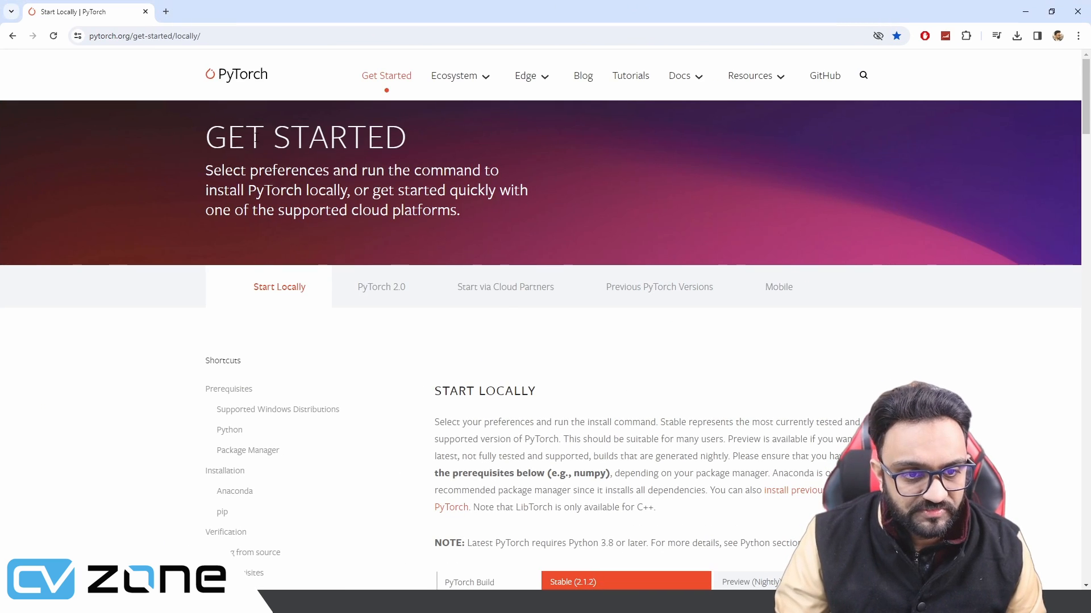
{"action": "left_click_drag", "start_coordinate": [98, 37], "coordinate": [207, 42]}
{"action": "left_click", "coordinate": [207, 43]}
{"action": "scroll", "coordinate": [511, 255], "scroll_direction": "down", "scroll_amount": 3}
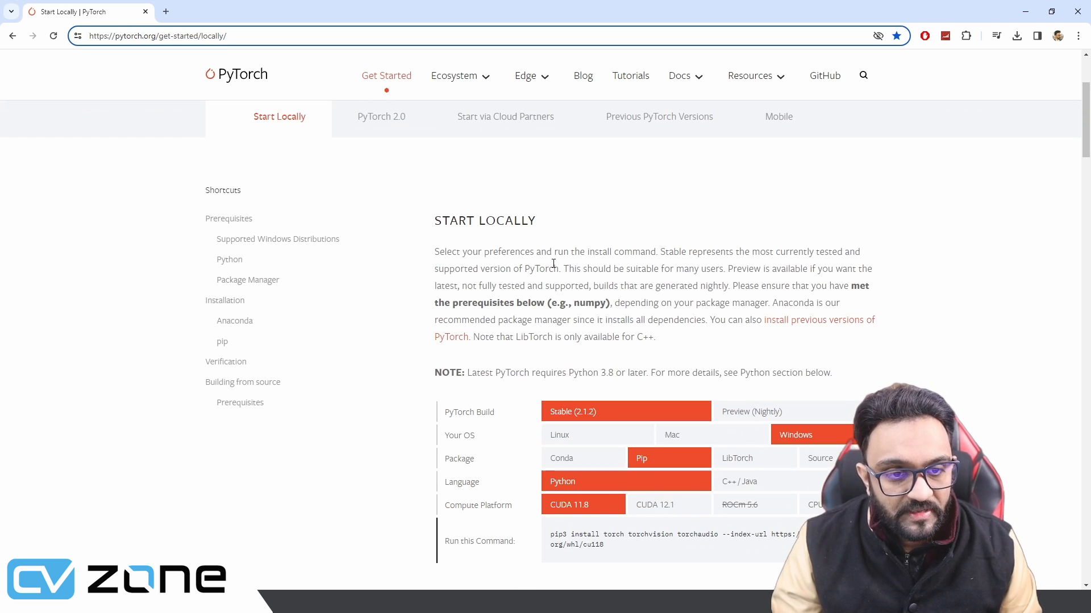
{"action": "triple_click", "coordinate": [449, 217]}
{"action": "scroll", "coordinate": [585, 301], "scroll_direction": "down", "scroll_amount": 2}
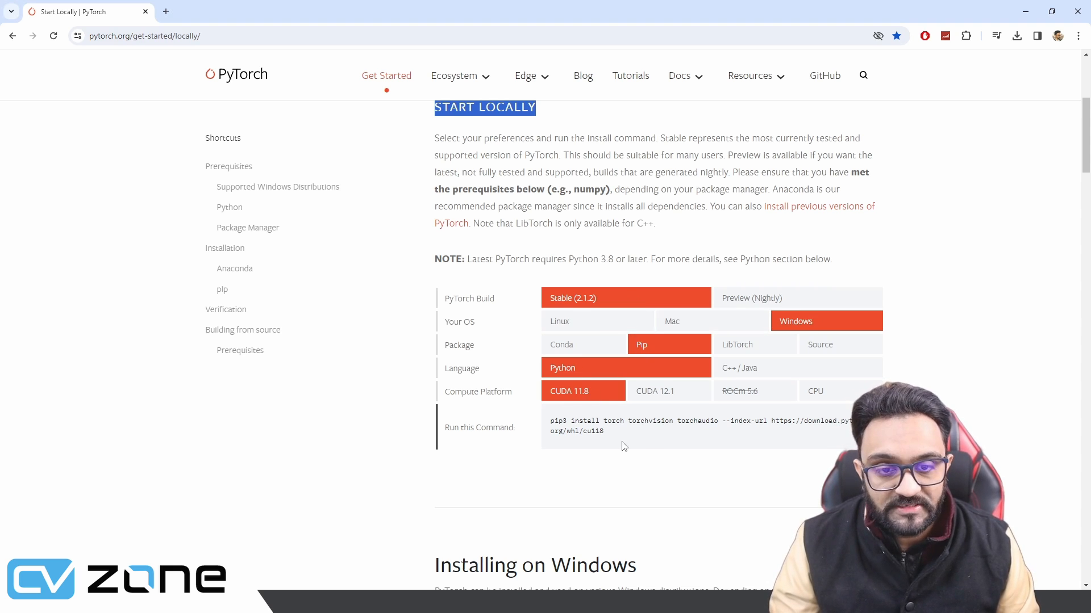
{"action": "left_click_drag", "start_coordinate": [617, 441], "coordinate": [550, 424]}
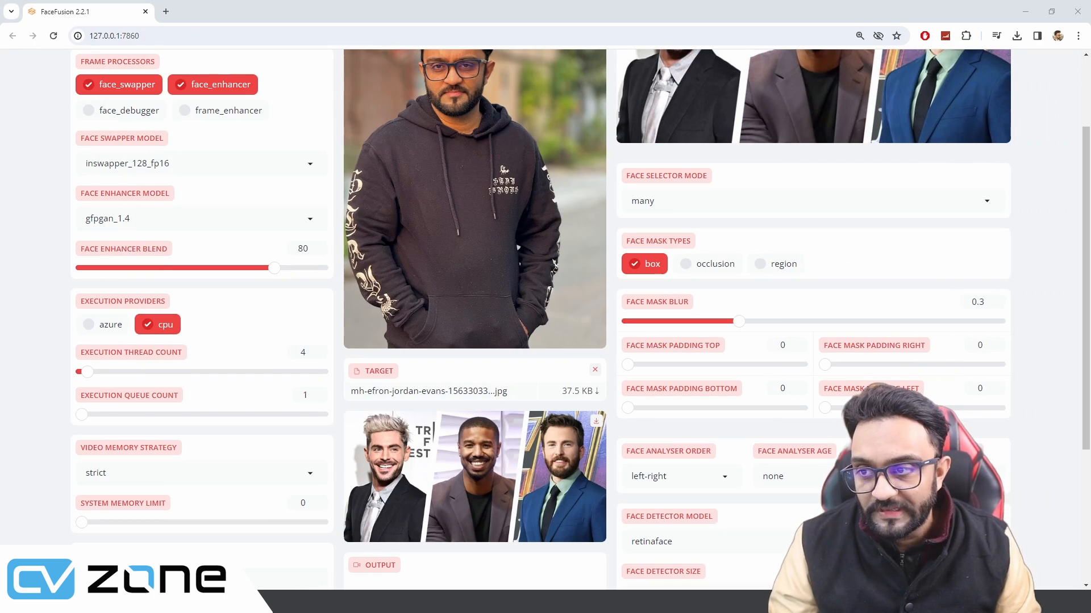
Switch to PyCharm and stop the running FaceFusion server in the terminal.
{"action": "left_click_drag", "start_coordinate": [653, 5], "coordinate": [469, 94]}
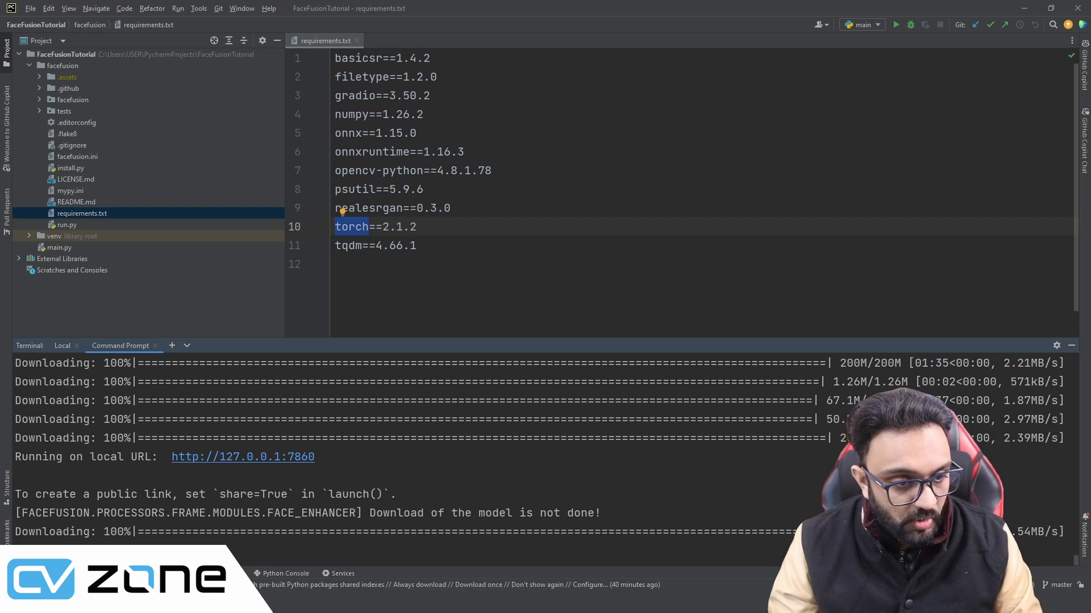
{"action": "key", "text": "ctrl+c"}
{"action": "key", "text": "Return"}
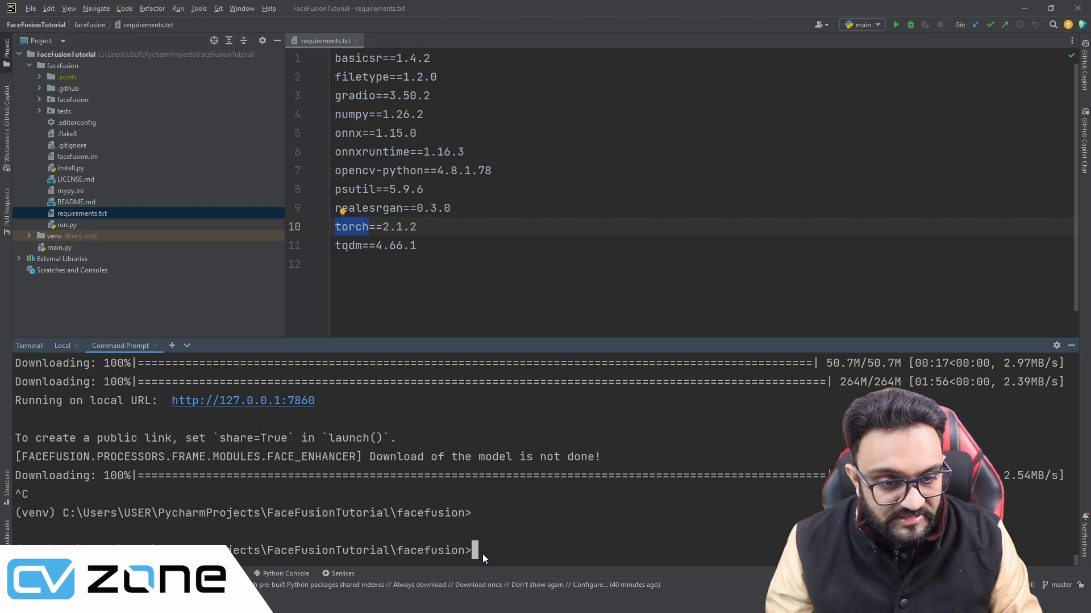
Try to install torch, torchvision and torchaudio from the PyTorch cu118 index, review the pip output, and cancel the installation.
{"action": "key", "text": "ctrl+v"}
{"action": "key", "text": "Return"}
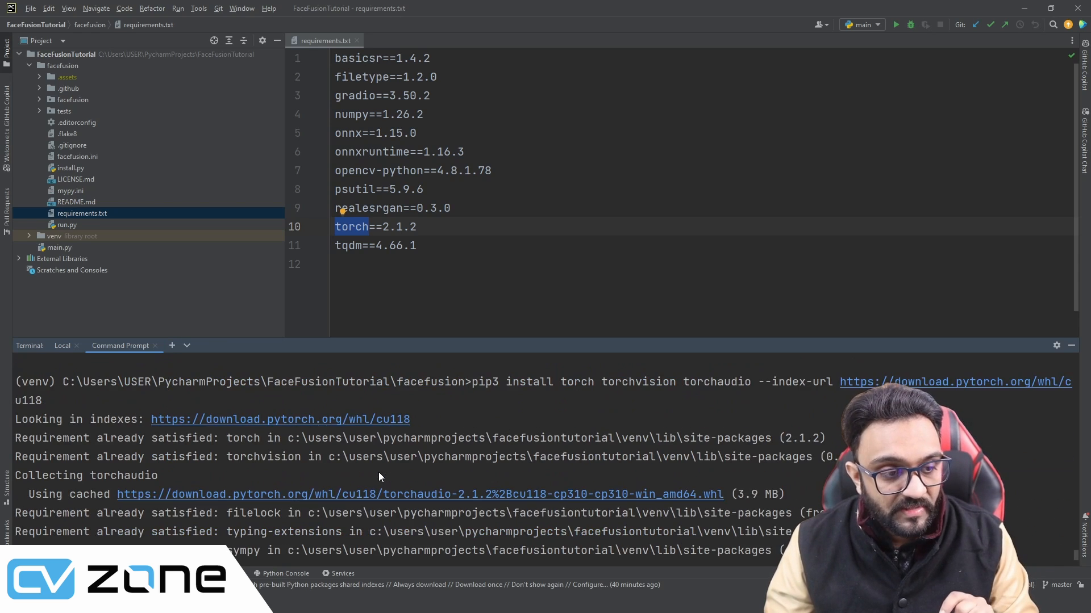
{"action": "scroll", "coordinate": [379, 473], "scroll_direction": "up", "scroll_amount": 1}
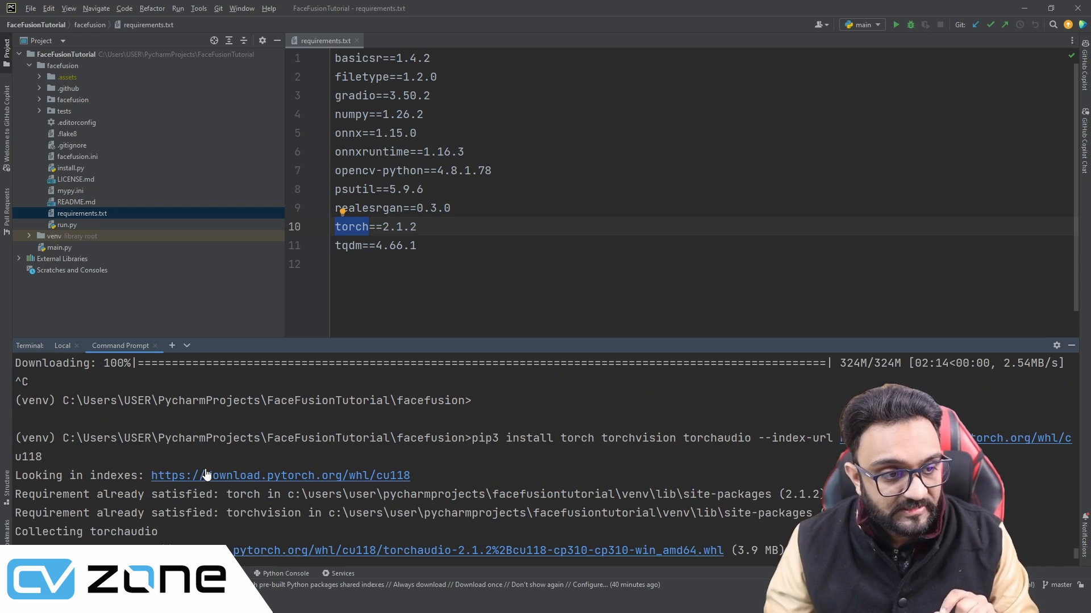
{"action": "scroll", "coordinate": [265, 484], "scroll_direction": "down", "scroll_amount": 4}
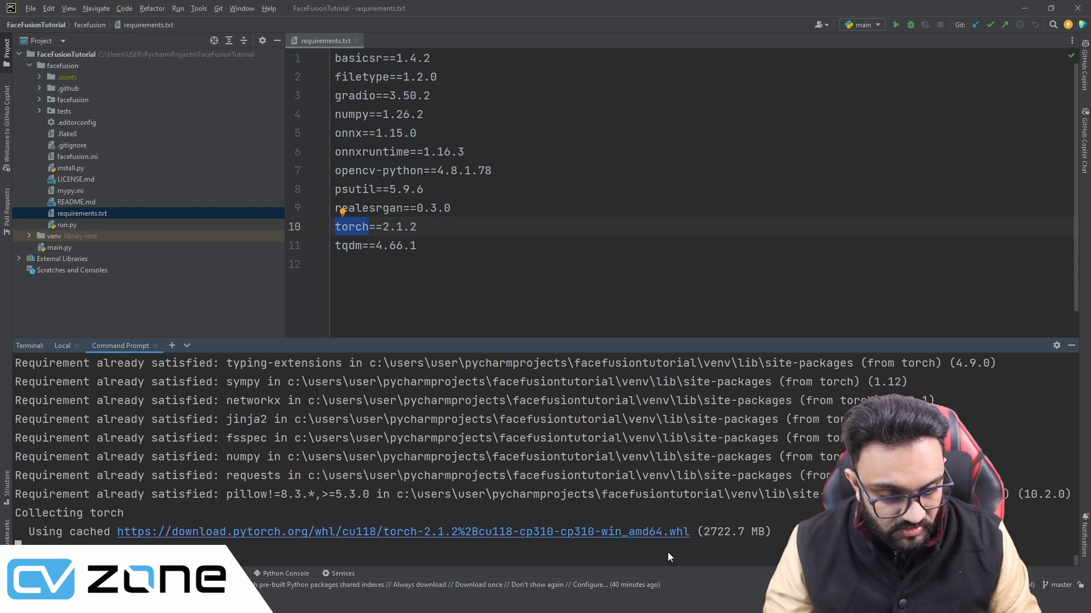
{"action": "key", "text": "ctrl+c"}
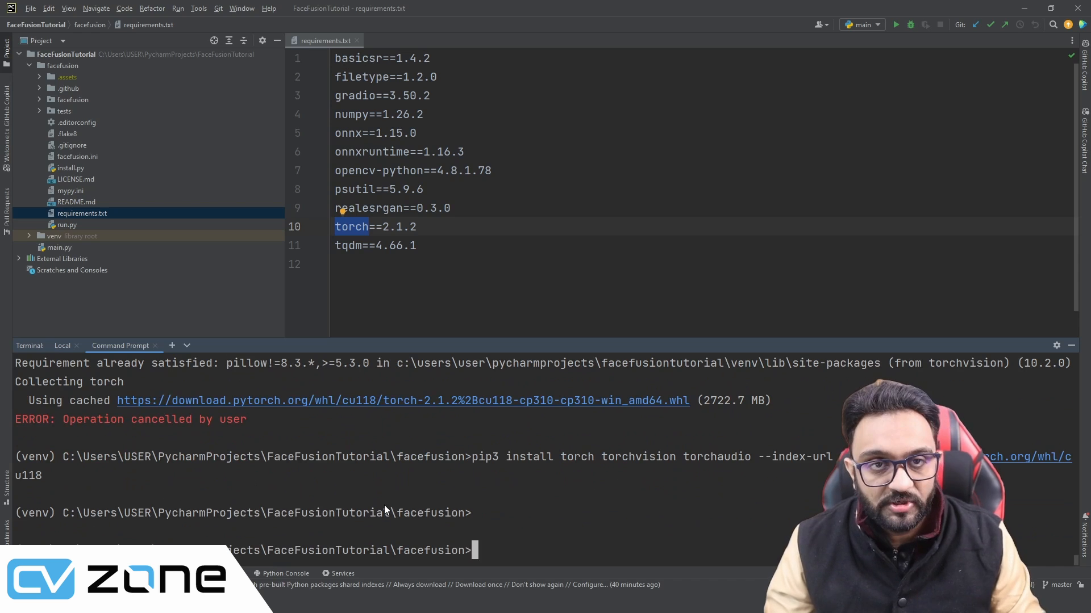
Uninstall torch and torchvision from the project's virtual environment with pip, confirming the removal of both packages.
{"action": "scroll", "coordinate": [493, 455], "scroll_direction": "up", "scroll_amount": 2}
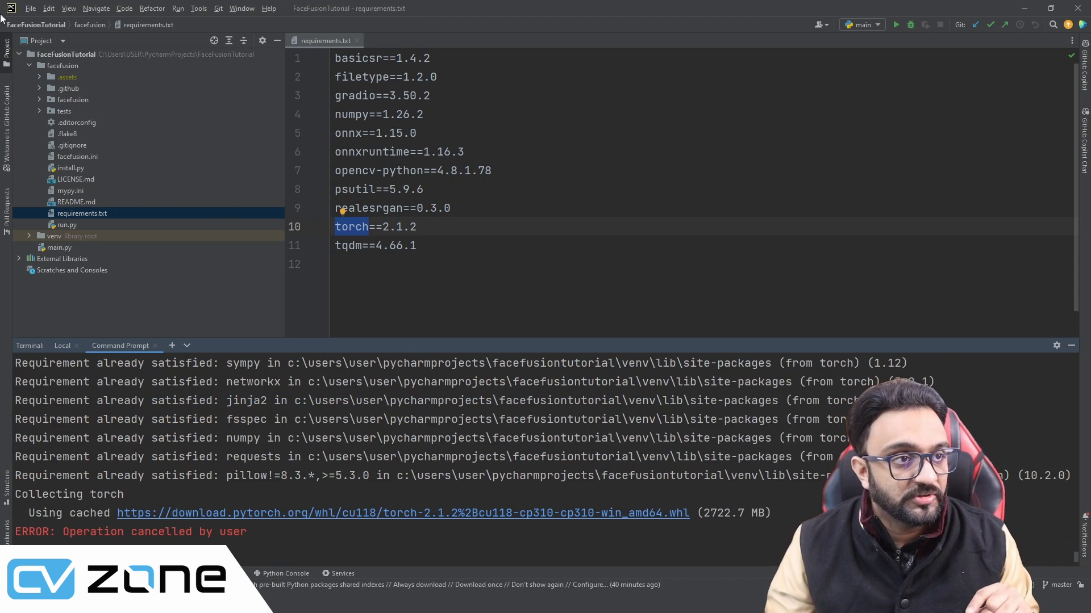
{"action": "left_click", "coordinate": [539, 554]}
{"action": "key", "text": "Return"}
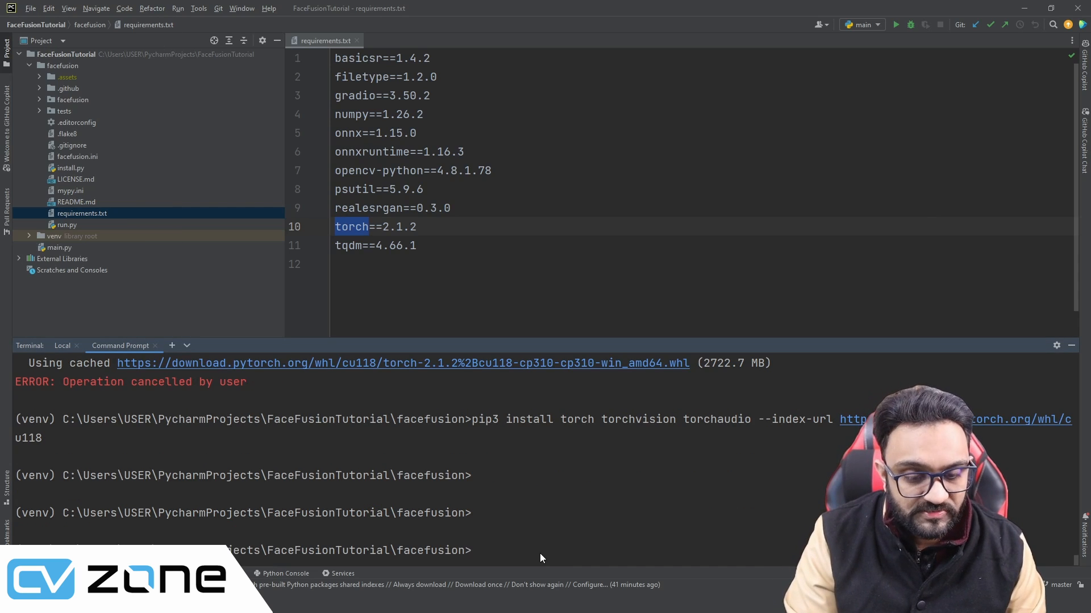
{"action": "type", "text": "pip unin"}
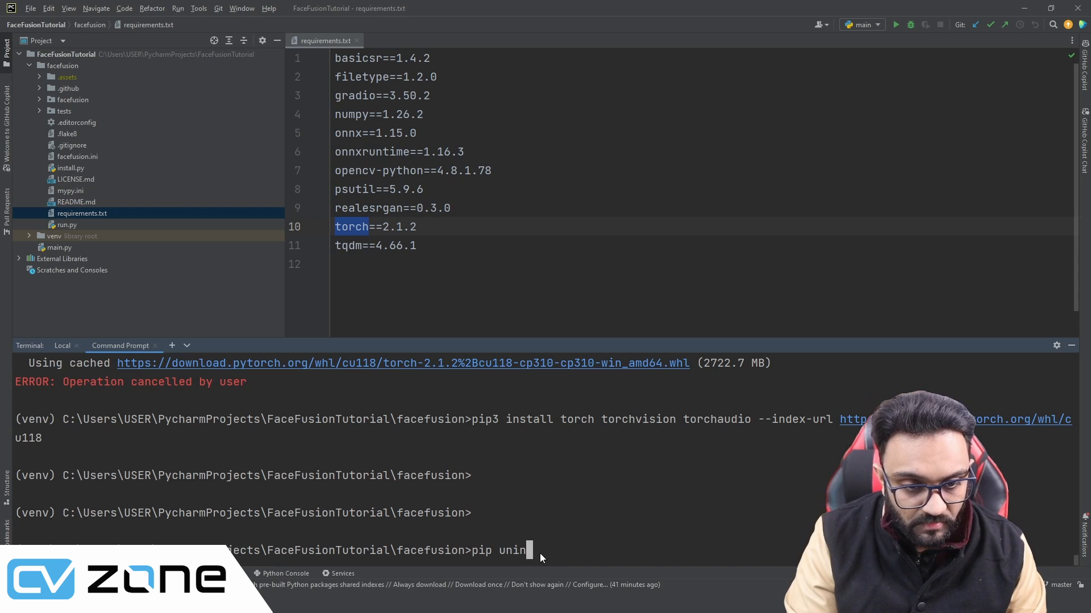
{"action": "type", "text": "stall"}
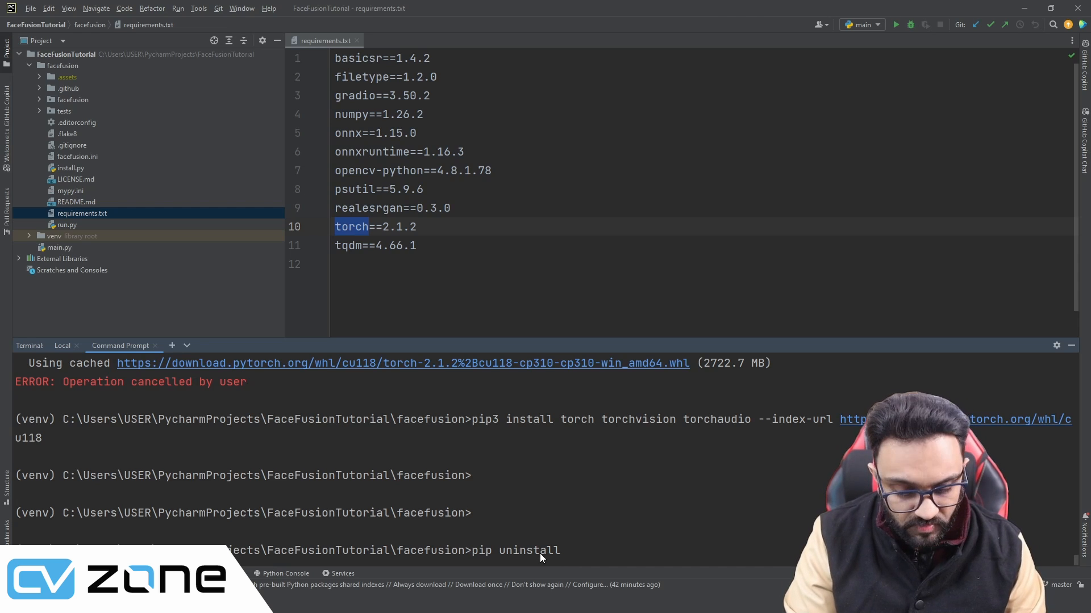
{"action": "type", "text": " torch "}
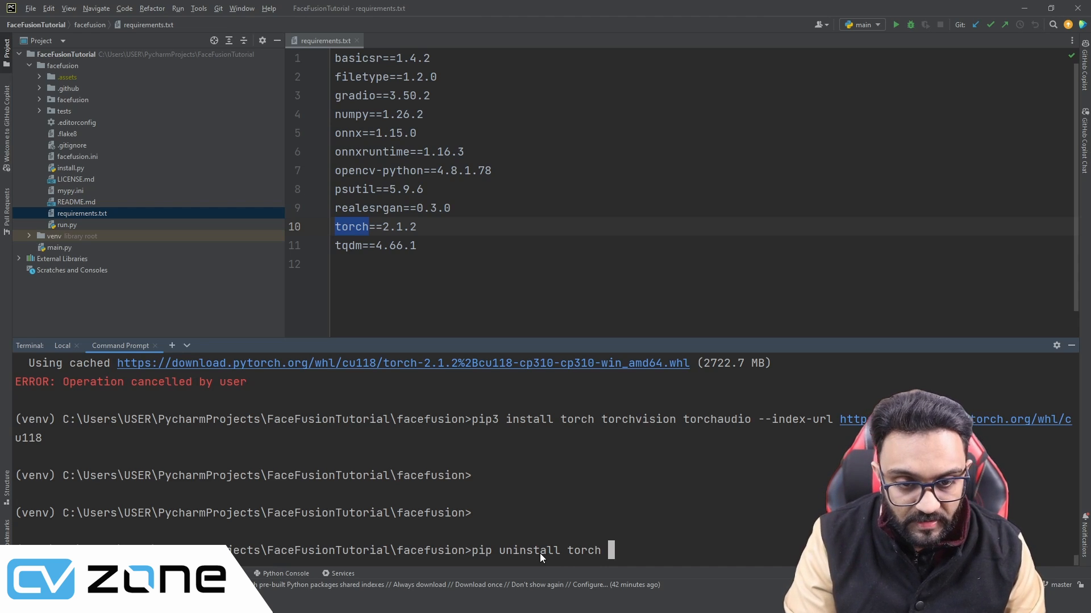
{"action": "type", "text": "torchvision"}
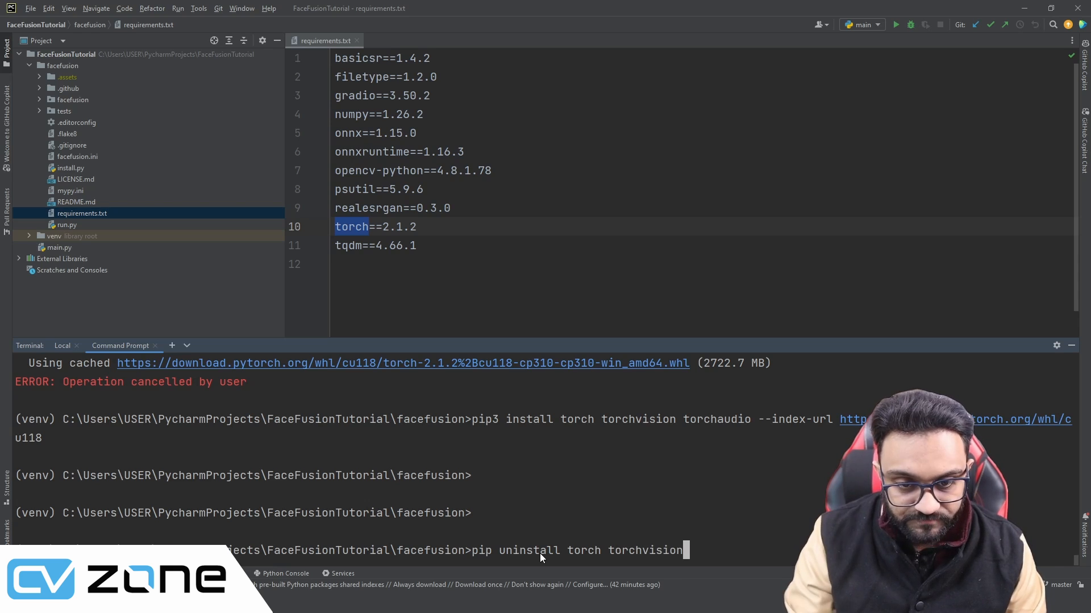
{"action": "key", "text": "Return"}
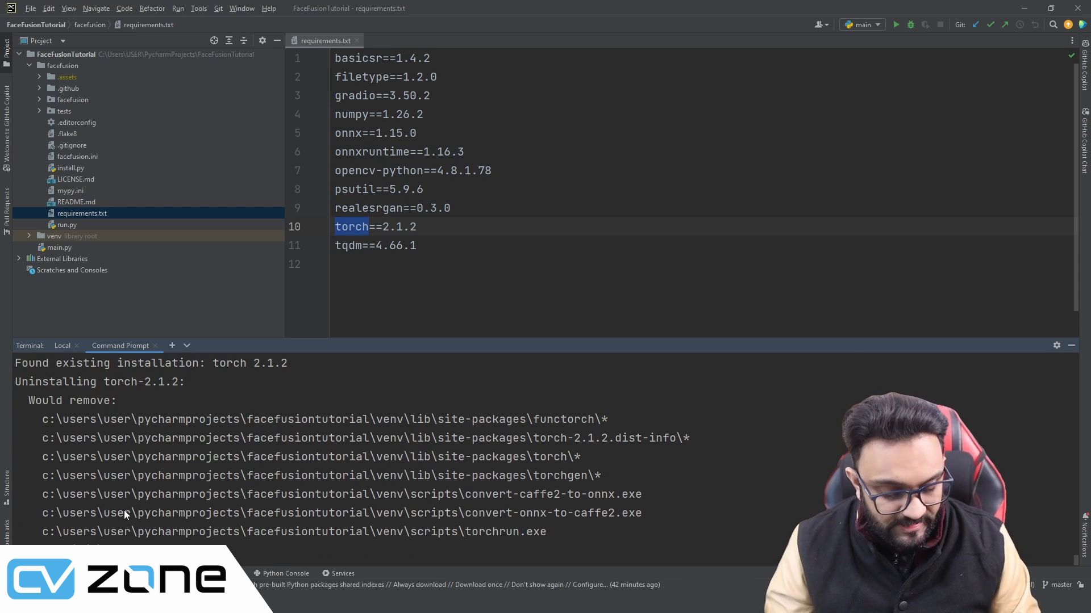
{"action": "type", "text": "y"}
{"action": "key", "text": "Return"}
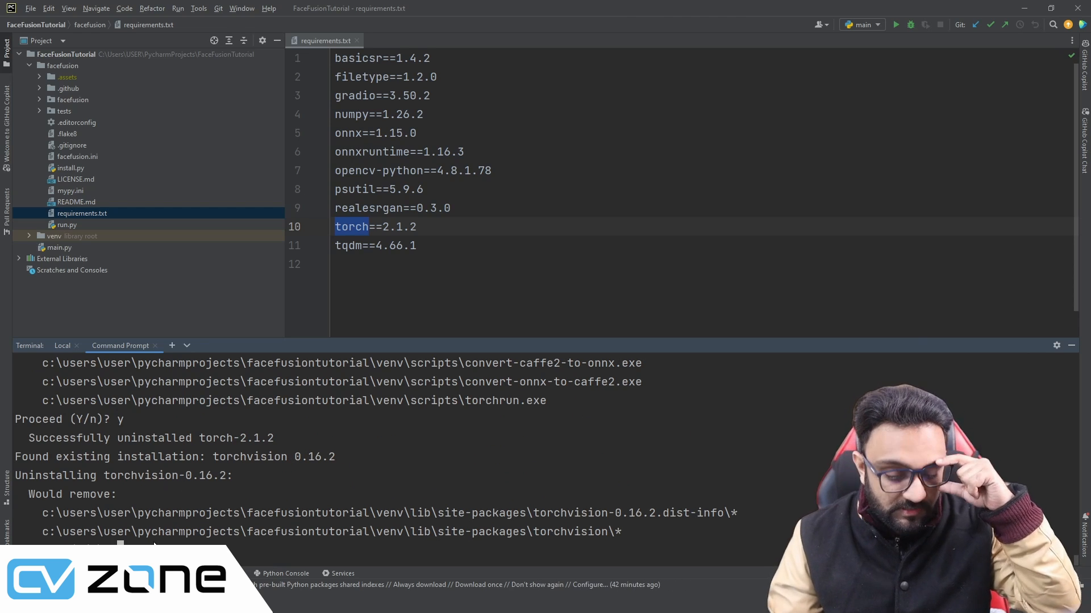
{"action": "type", "text": "y"}
{"action": "key", "text": "Return"}
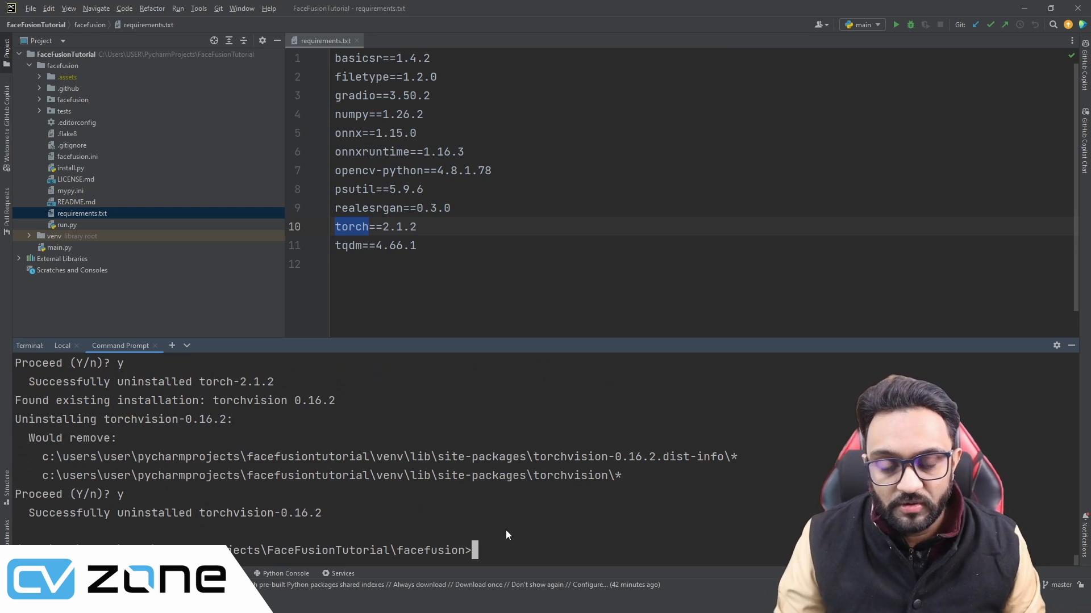
Install torch, torchvision and torchaudio using the copied pip3 command with the PyTorch cu118 index URL.
{"action": "key", "text": "ctrl+v"}
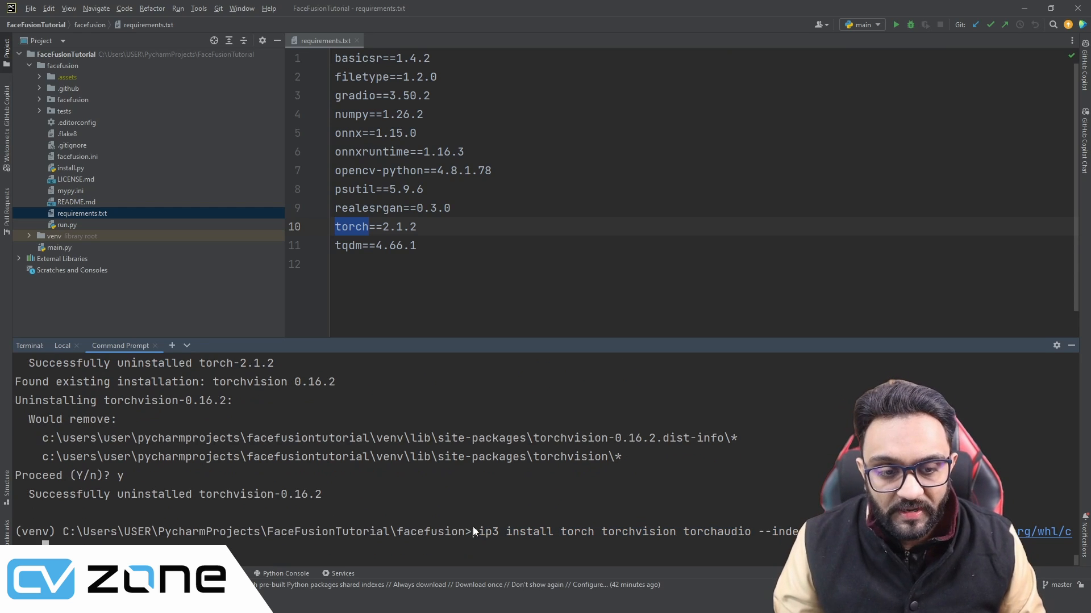
{"action": "left_click_drag", "start_coordinate": [472, 526], "coordinate": [695, 533]}
{"action": "left_click", "coordinate": [690, 541]}
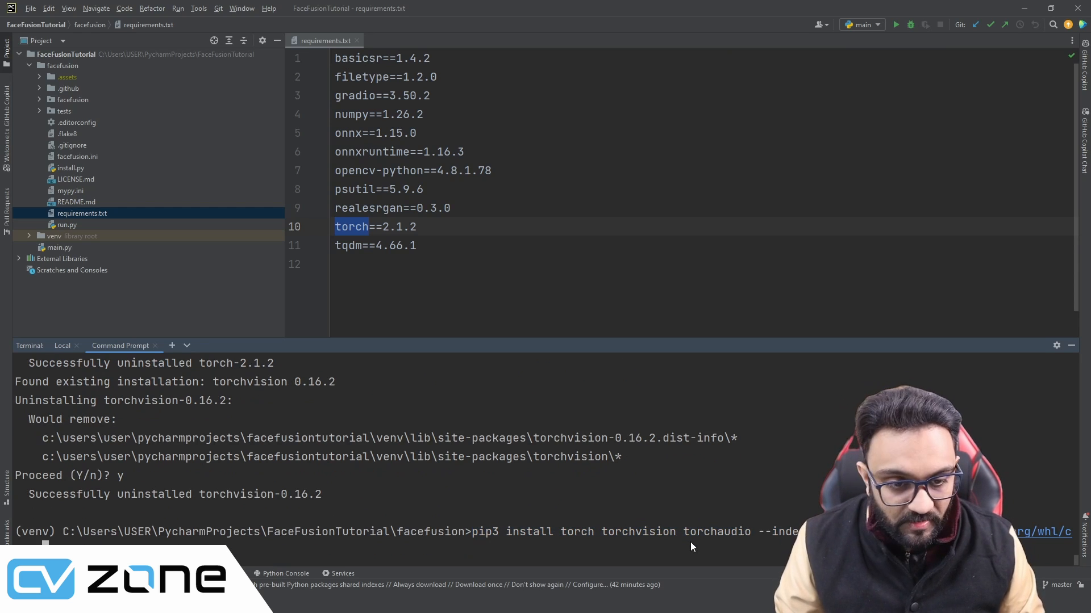
{"action": "key", "text": "Return"}
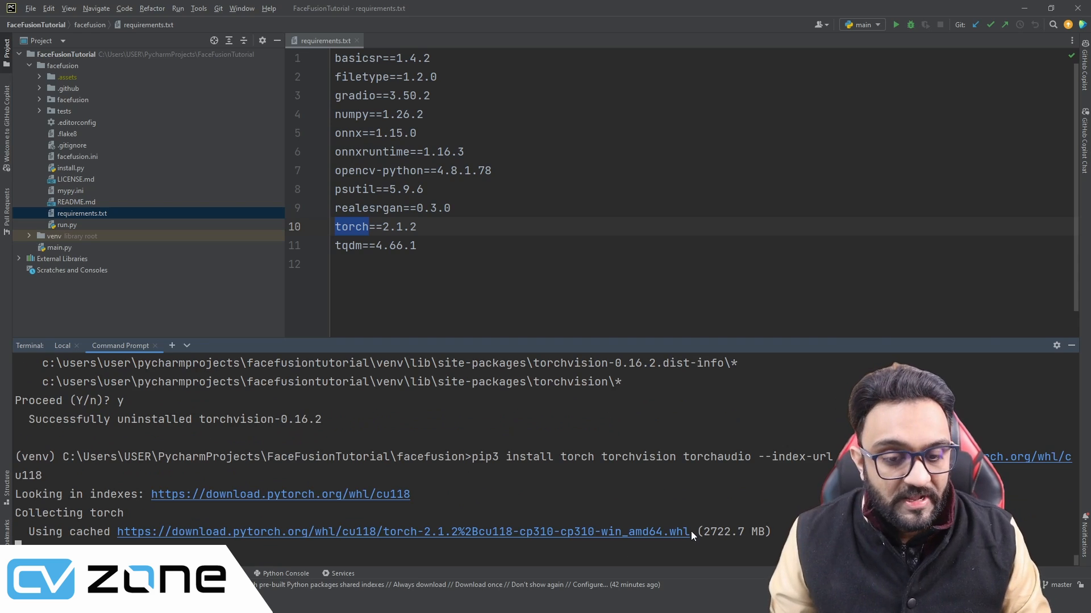
{"action": "left_click_drag", "start_coordinate": [757, 530], "coordinate": [697, 527]}
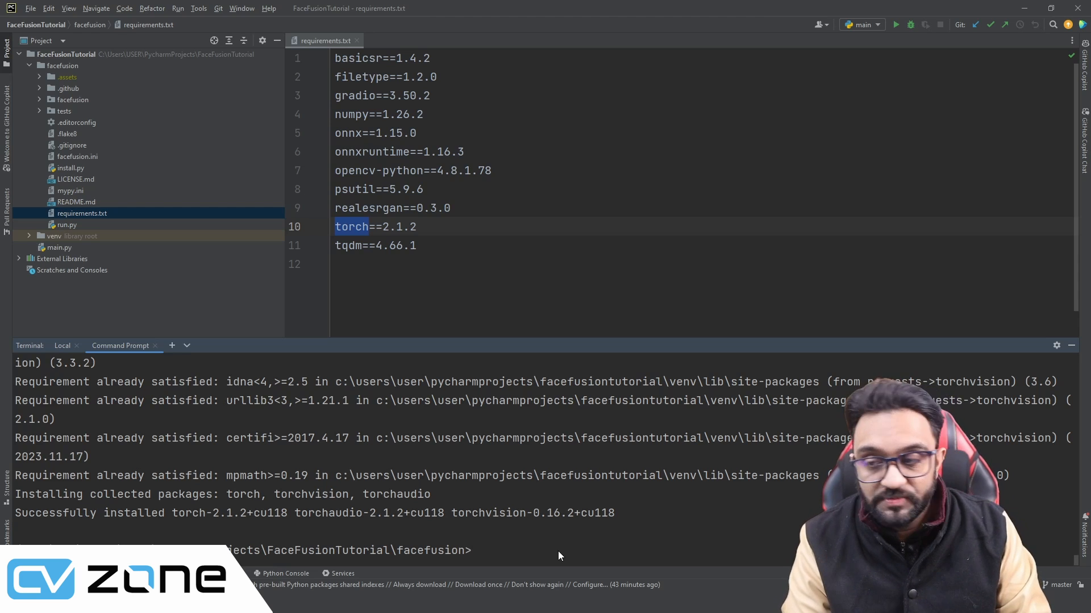
Install the onnxruntime-gpu package with pip.
{"action": "type", "text": "pip i"}
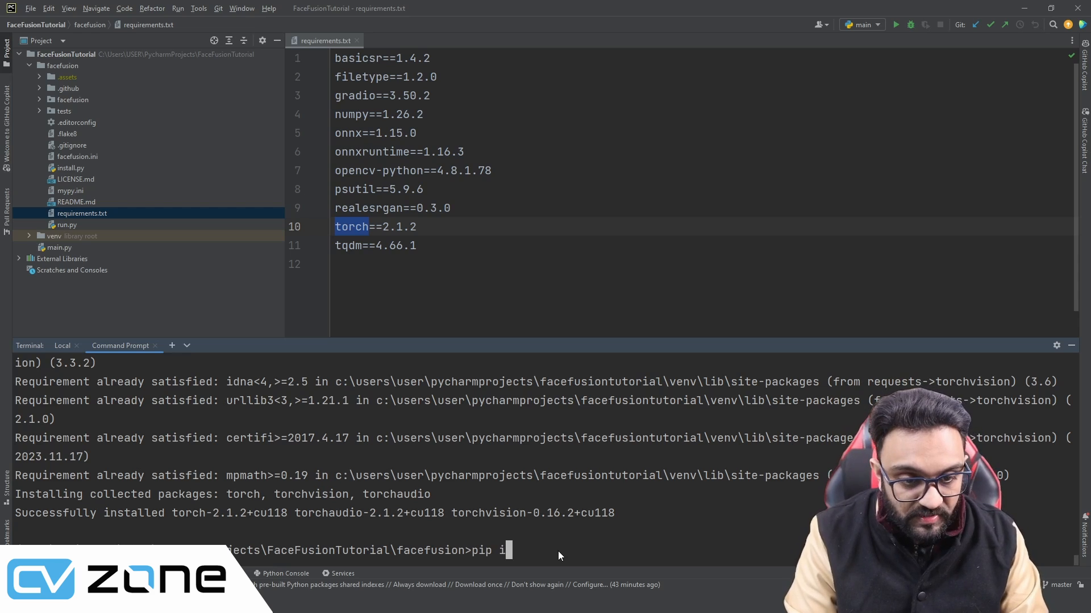
{"action": "type", "text": "nstall c"}
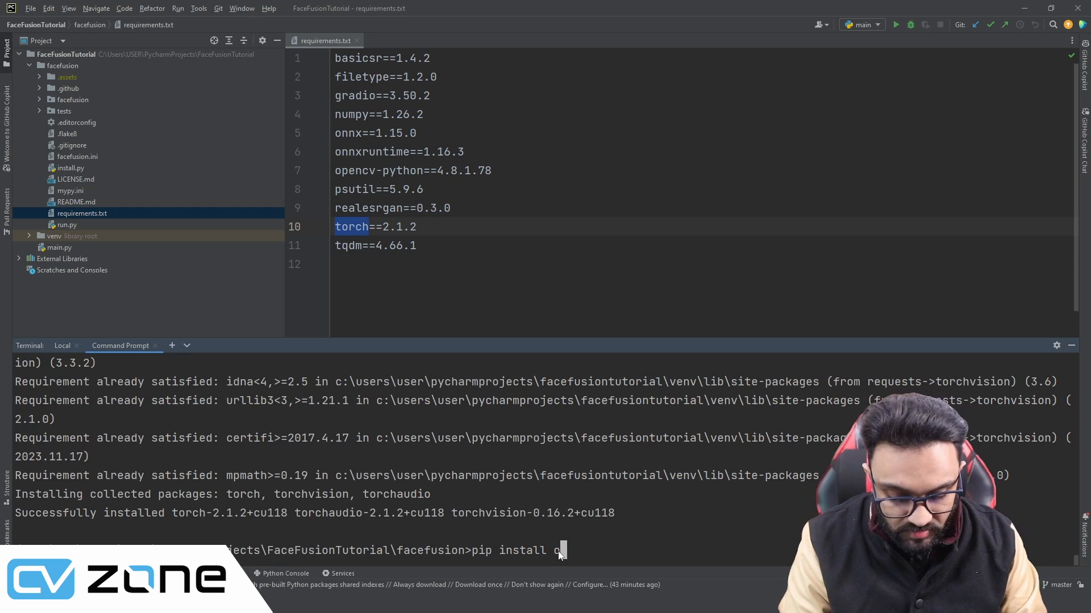
{"action": "type", "text": "nnxrunt"}
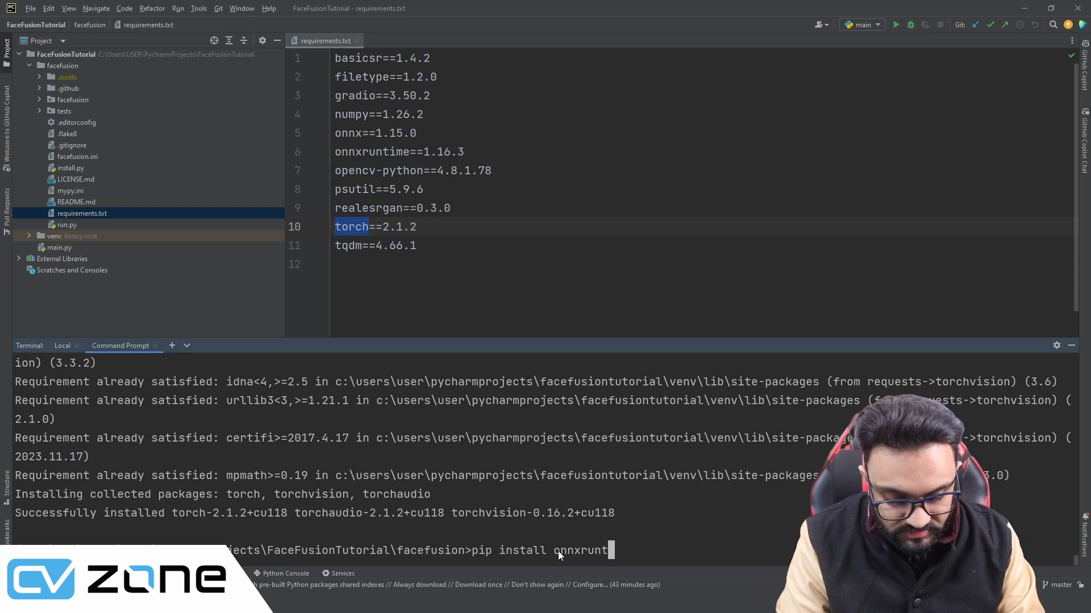
{"action": "type", "text": "ime"}
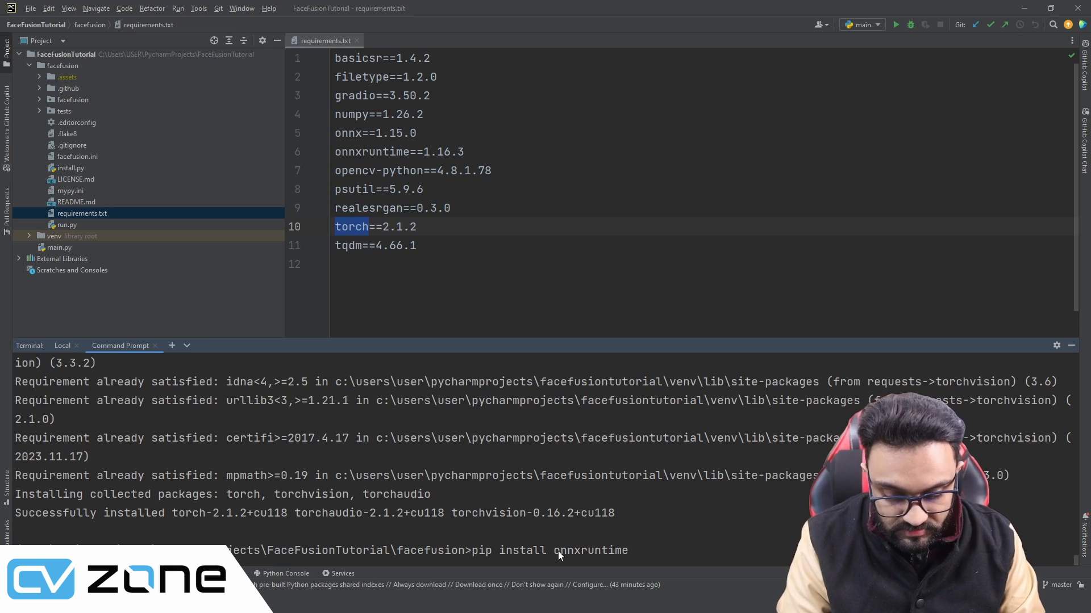
{"action": "type", "text": "-gpu"}
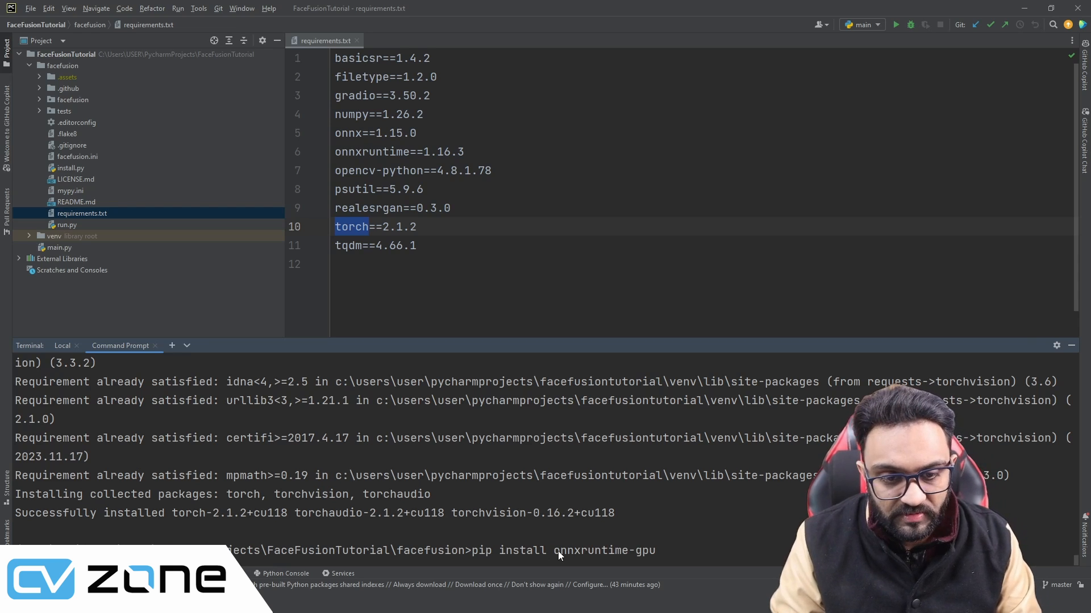
{"action": "key", "text": "Return"}
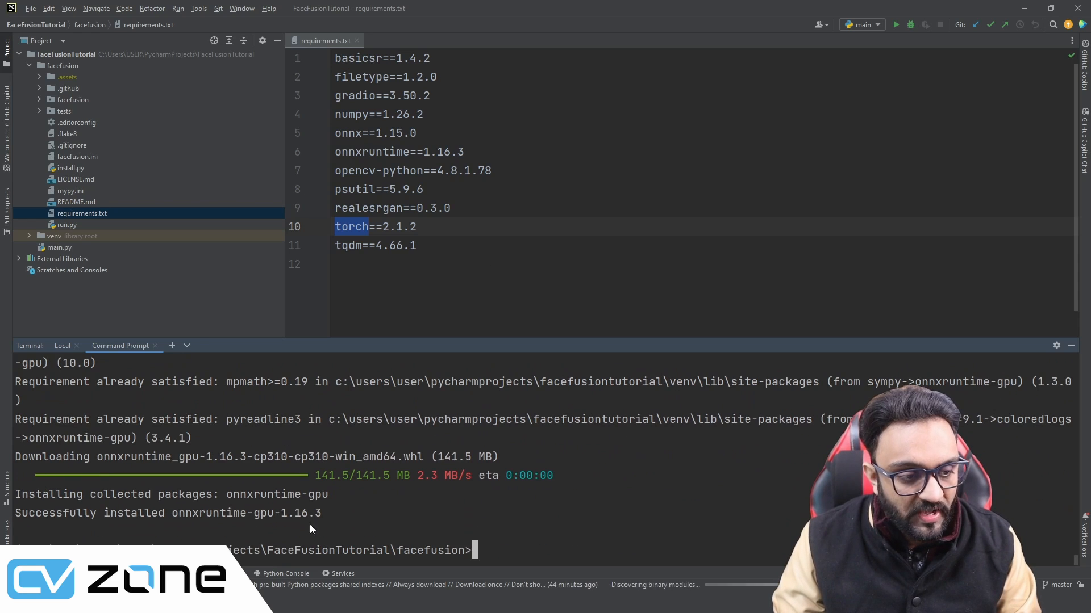
{"action": "left_click_drag", "start_coordinate": [73, 501], "coordinate": [347, 500]}
{"action": "left_click", "coordinate": [492, 527]}
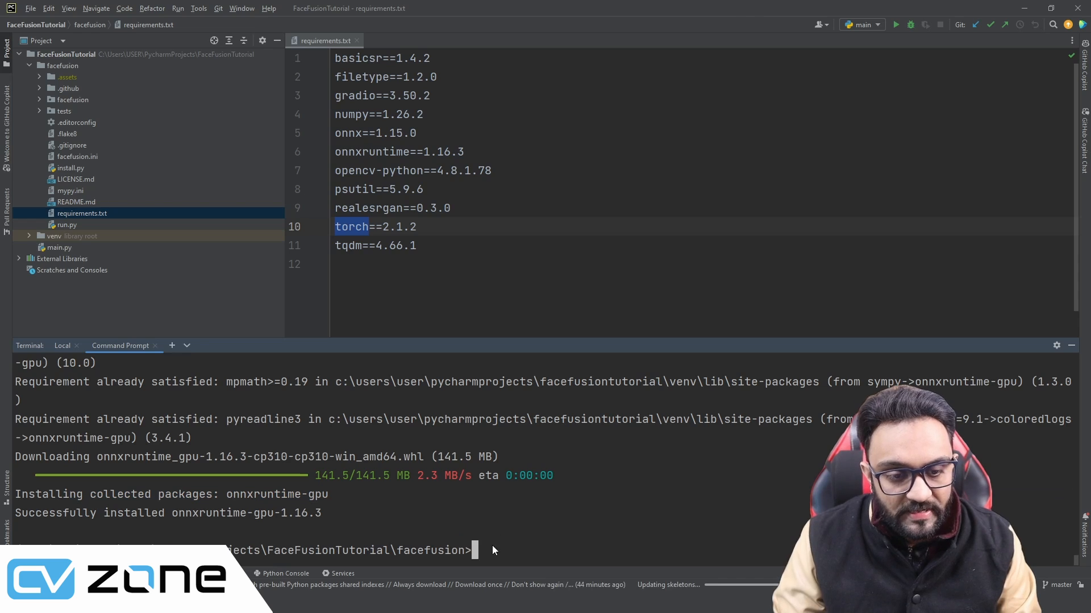
Check that the terminal is in the facefusion folder and try to launch run.py from there.
{"action": "left_click", "coordinate": [56, 65]}
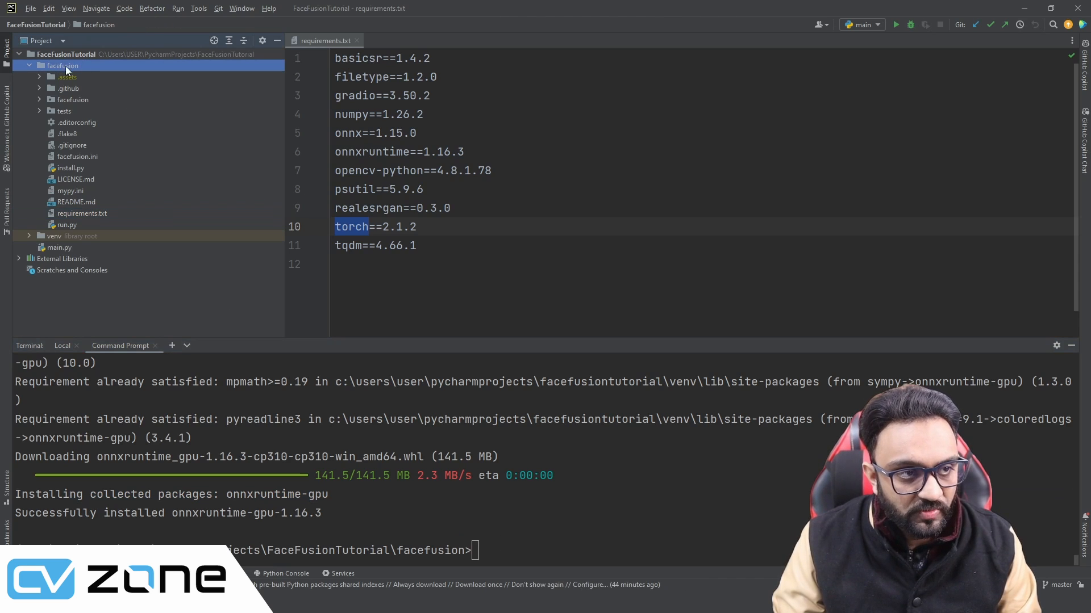
{"action": "left_click_drag", "start_coordinate": [393, 546], "coordinate": [465, 553]}
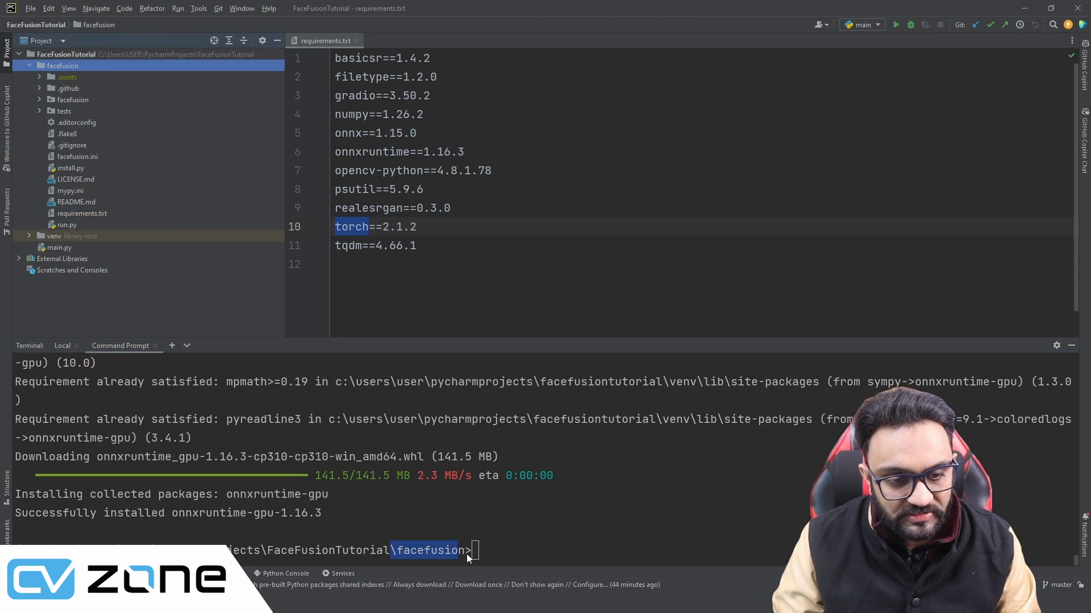
{"action": "left_click", "coordinate": [479, 553]}
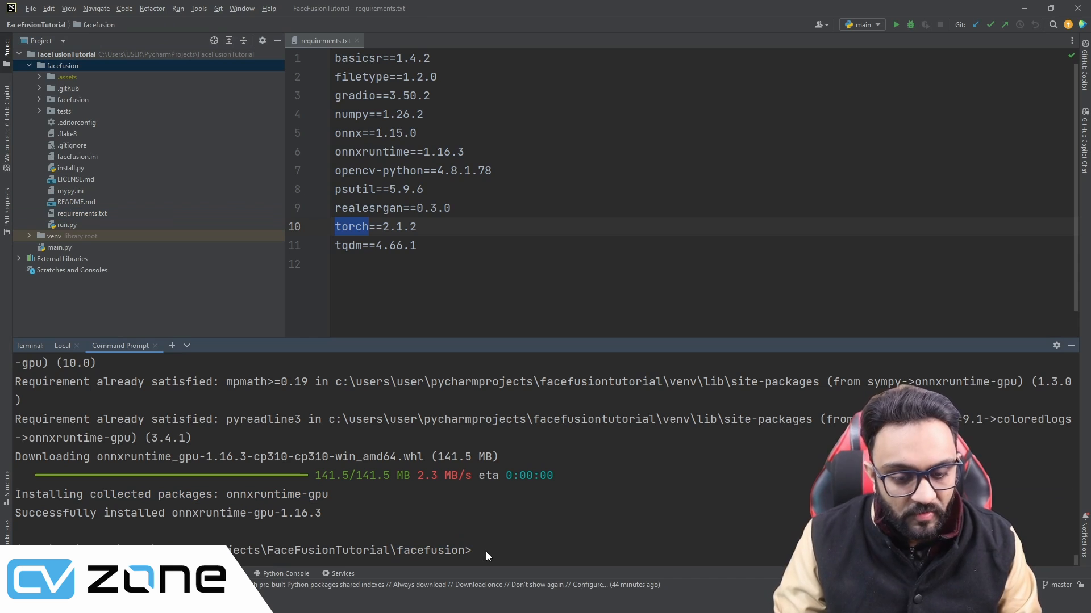
{"action": "type", "text": "python r"}
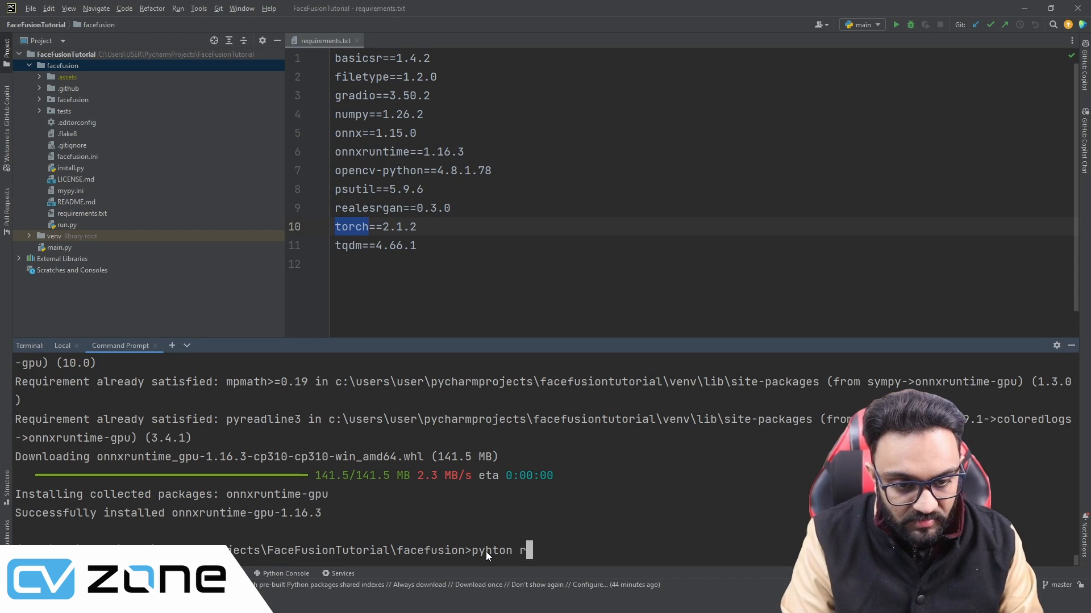
{"action": "type", "text": "un.p"}
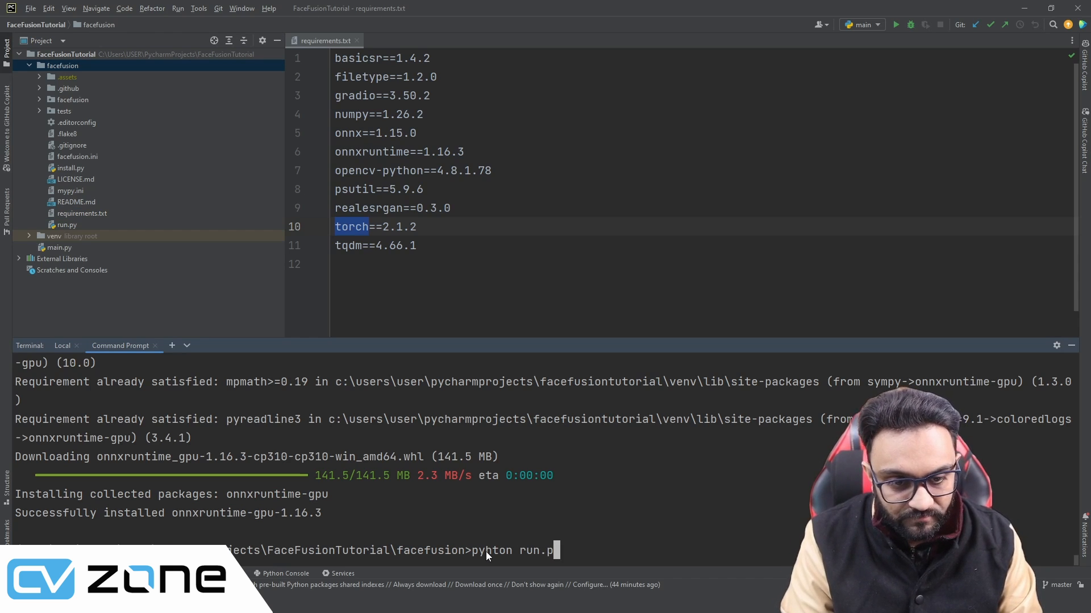
{"action": "type", "text": "y"}
{"action": "key", "text": "Return"}
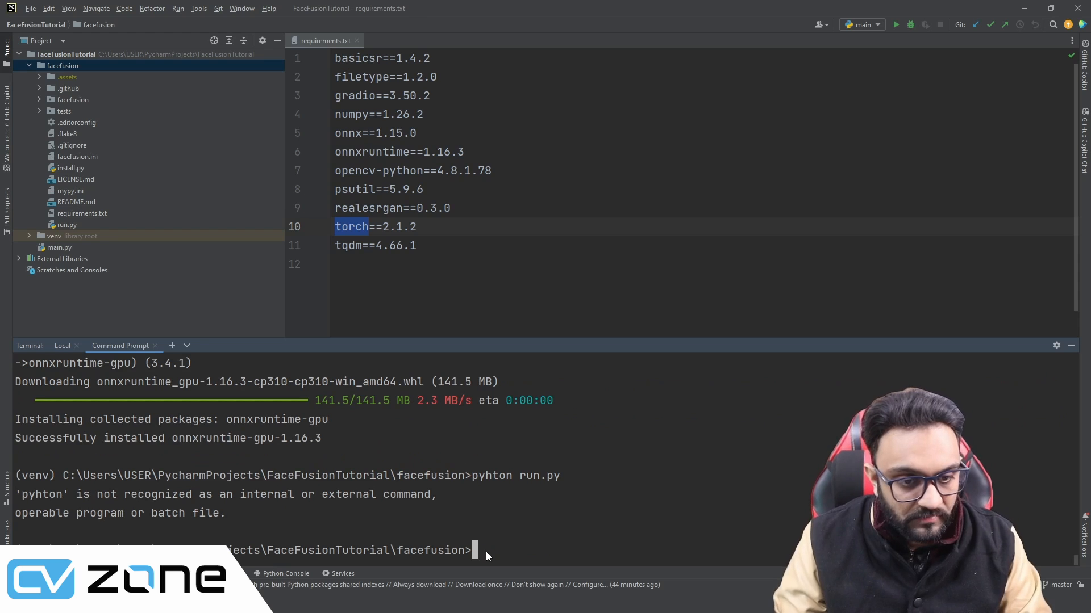
{"action": "key", "text": "Up"}
{"action": "key", "text": "Left"}
{"action": "key", "text": "Left"}
{"action": "key", "text": "Left"}
{"action": "key", "text": "Left"}
{"action": "key", "text": "Left"}
{"action": "key", "text": "Left"}
{"action": "key", "text": "Left"}
{"action": "key", "text": "Left"}
{"action": "key", "text": "Left"}
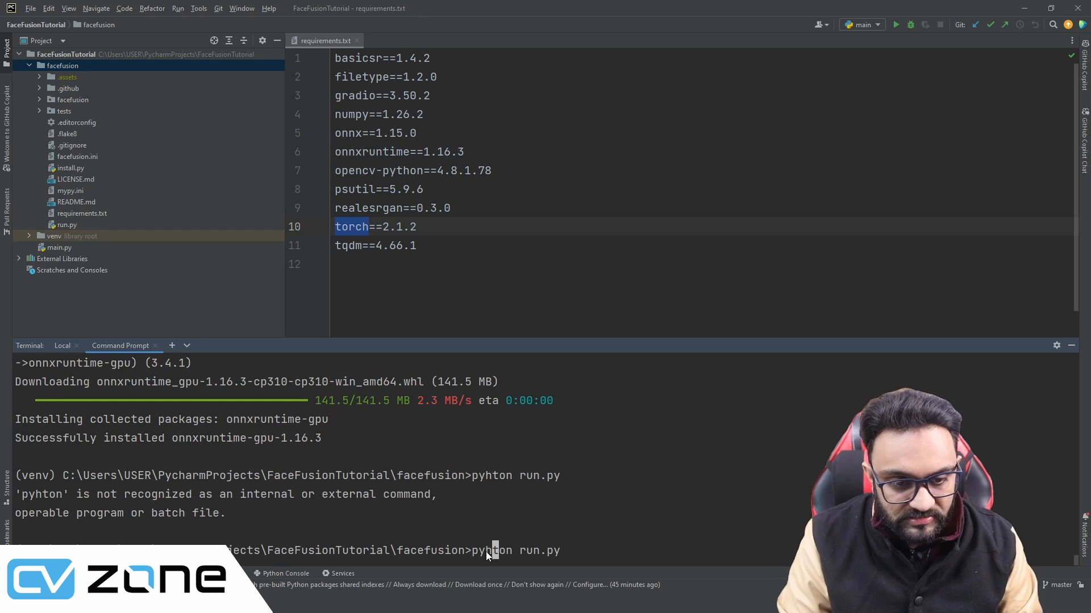
{"action": "key", "text": "BackSpace"}
{"action": "type", "text": "h"}
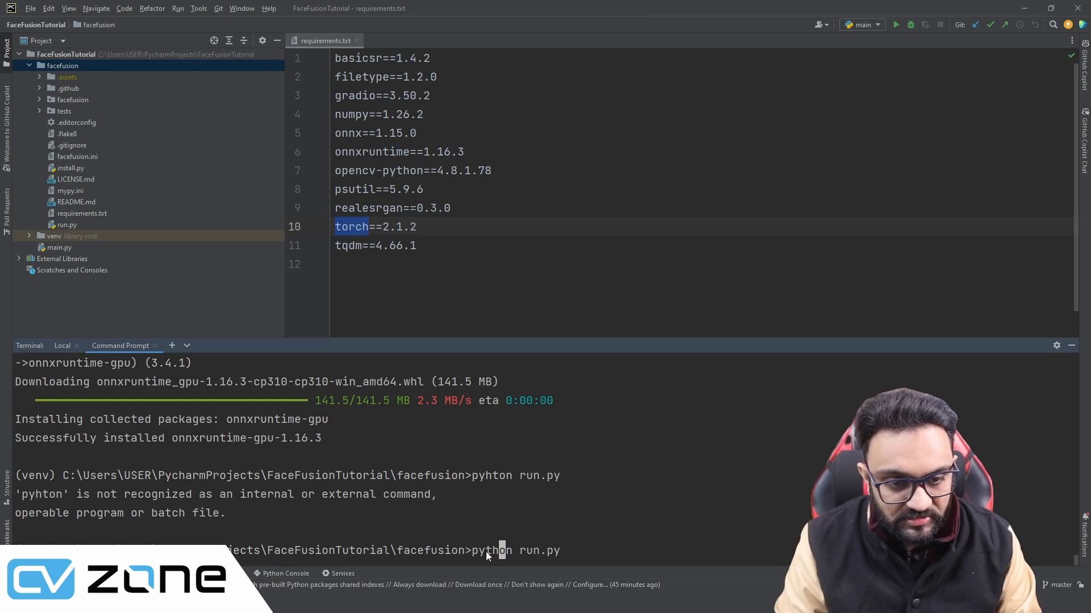
{"action": "key", "text": "Return"}
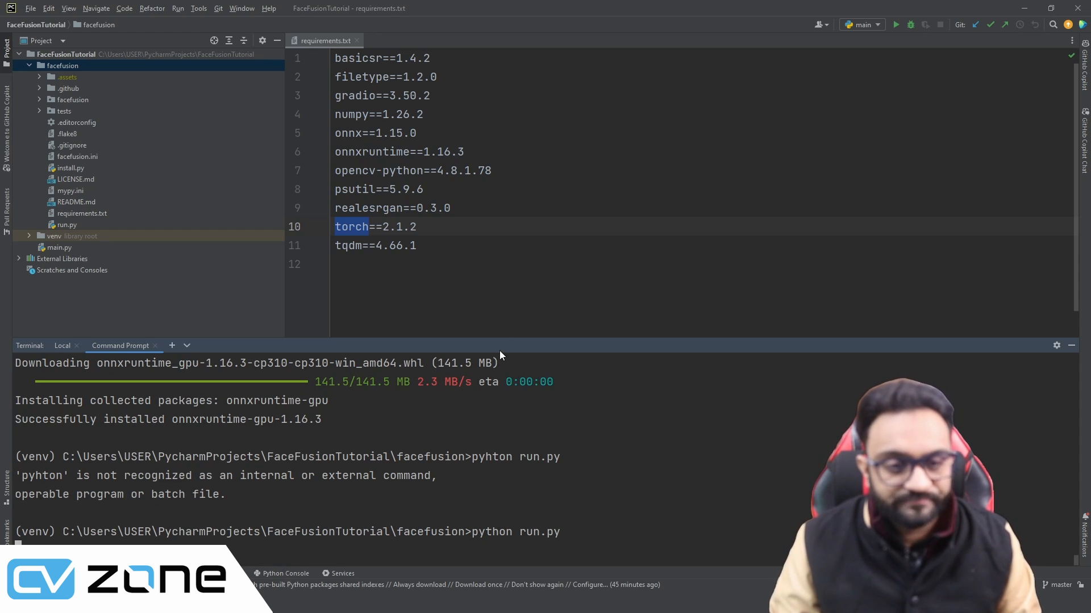
{"action": "left_click_drag", "start_coordinate": [503, 337], "coordinate": [499, 182]}
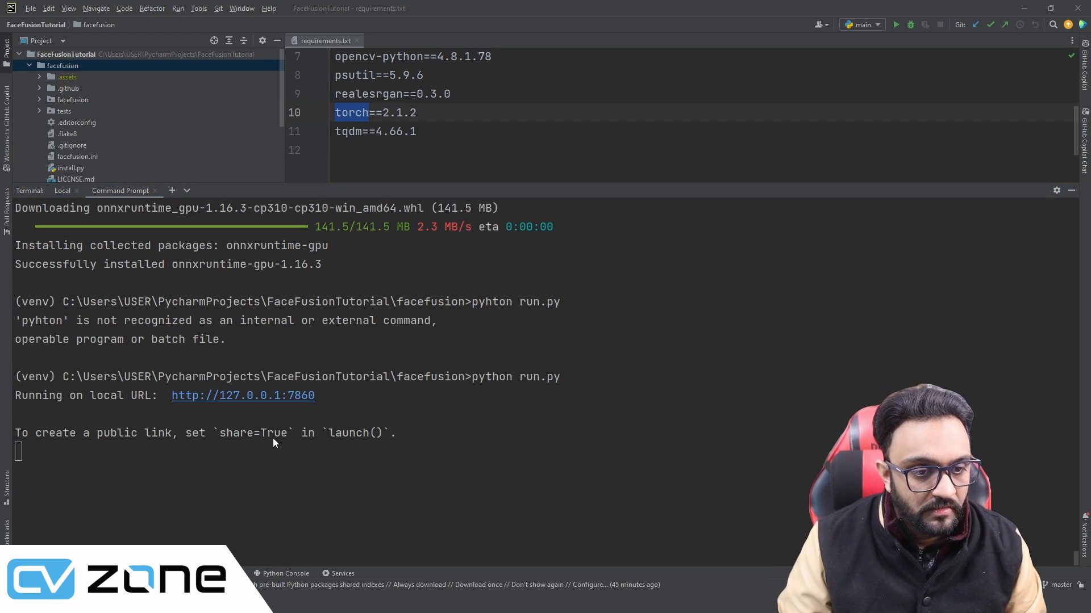
{"action": "left_click", "coordinate": [224, 396]}
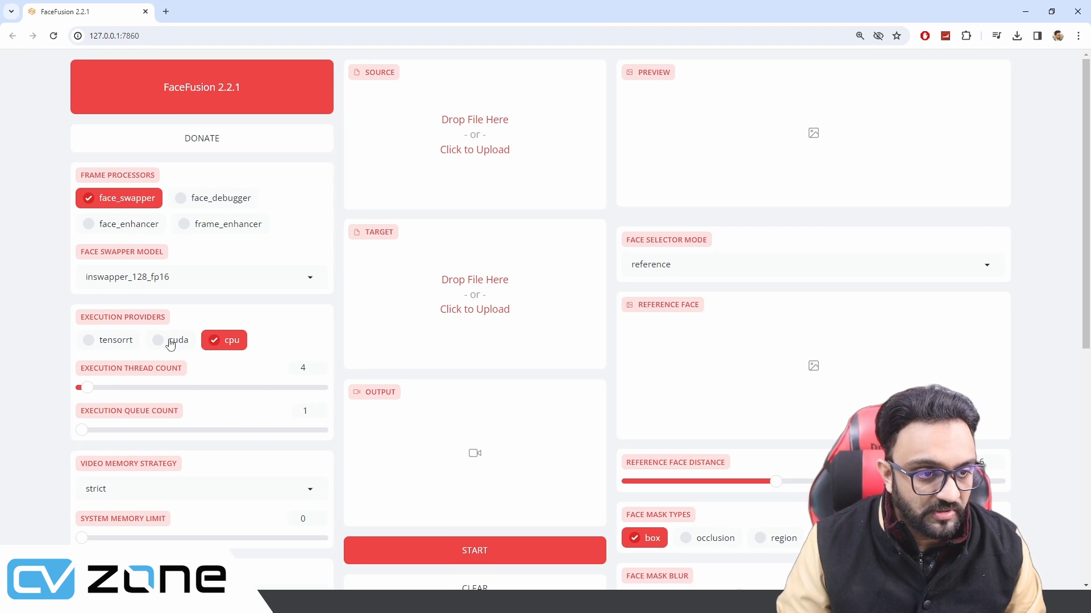
Set cuda as the only execution provider and enable the face_enhancer frame processor.
{"action": "left_click", "coordinate": [171, 342]}
{"action": "left_click", "coordinate": [226, 347]}
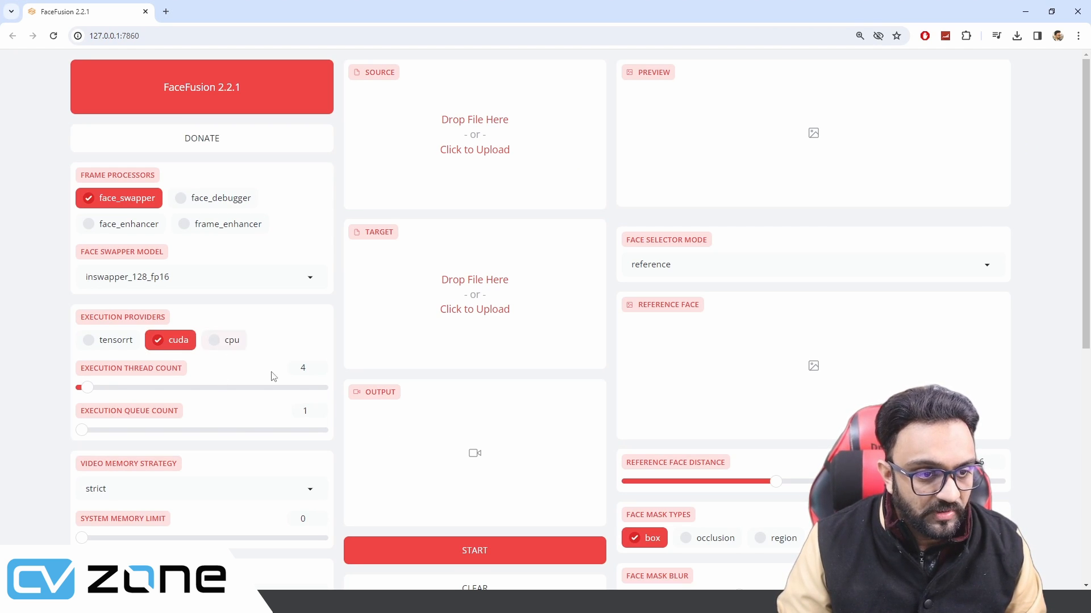
{"action": "left_click", "coordinate": [89, 226]}
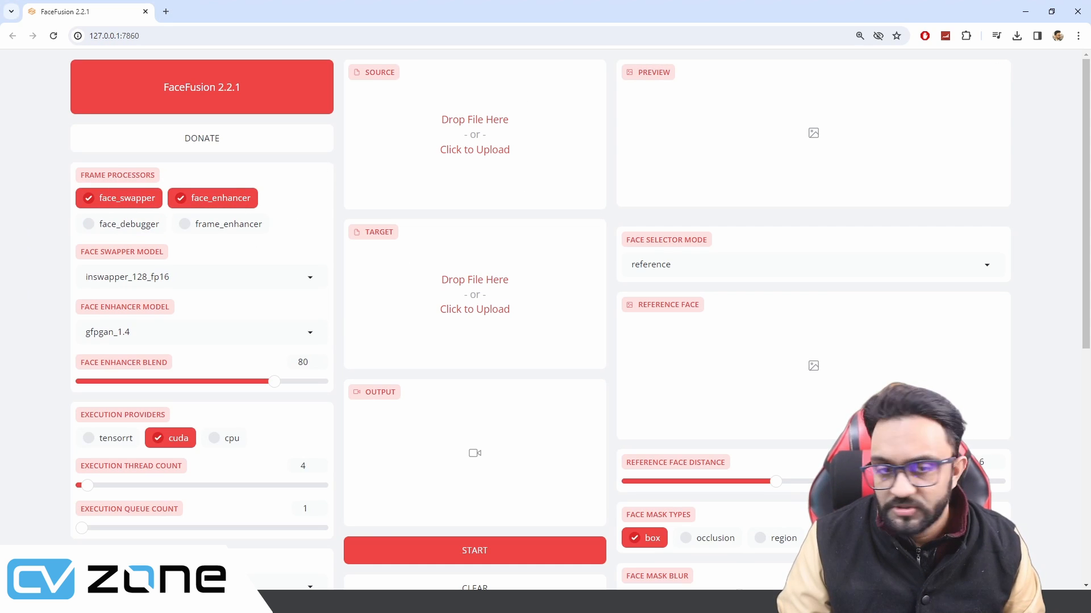
Load IMG_8123.JPG as the source and the photo of the three men as the target.
{"action": "left_click_drag", "start_coordinate": [438, 165], "coordinate": [430, 196]}
{"action": "scroll", "coordinate": [442, 195], "scroll_direction": "down", "scroll_amount": 6}
{"action": "scroll", "coordinate": [757, 127], "scroll_direction": "up", "scroll_amount": 6}
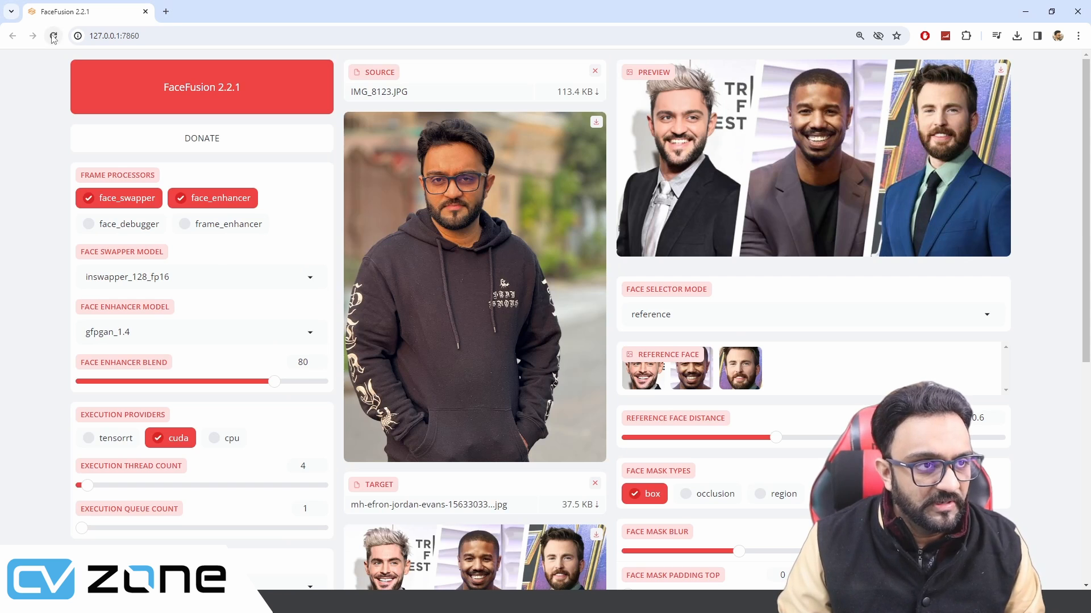
{"action": "scroll", "coordinate": [541, 383], "scroll_direction": "down", "scroll_amount": 3}
{"action": "scroll", "coordinate": [809, 349], "scroll_direction": "up", "scroll_amount": 3}
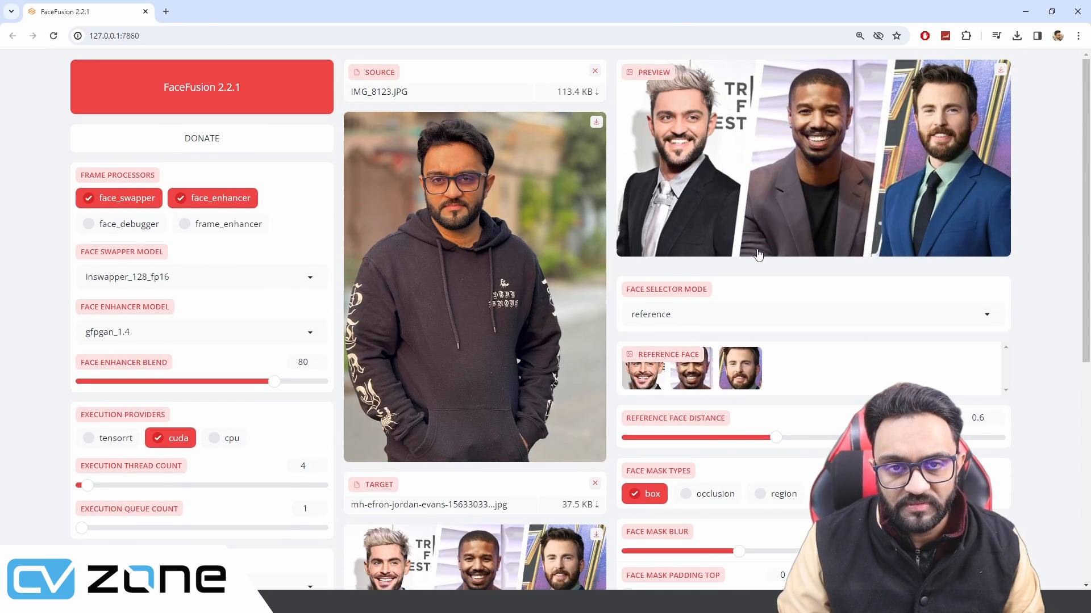
Set the face selector mode to many for the photo of the three men.
{"action": "left_click", "coordinate": [667, 319]}
{"action": "left_click", "coordinate": [667, 291]}
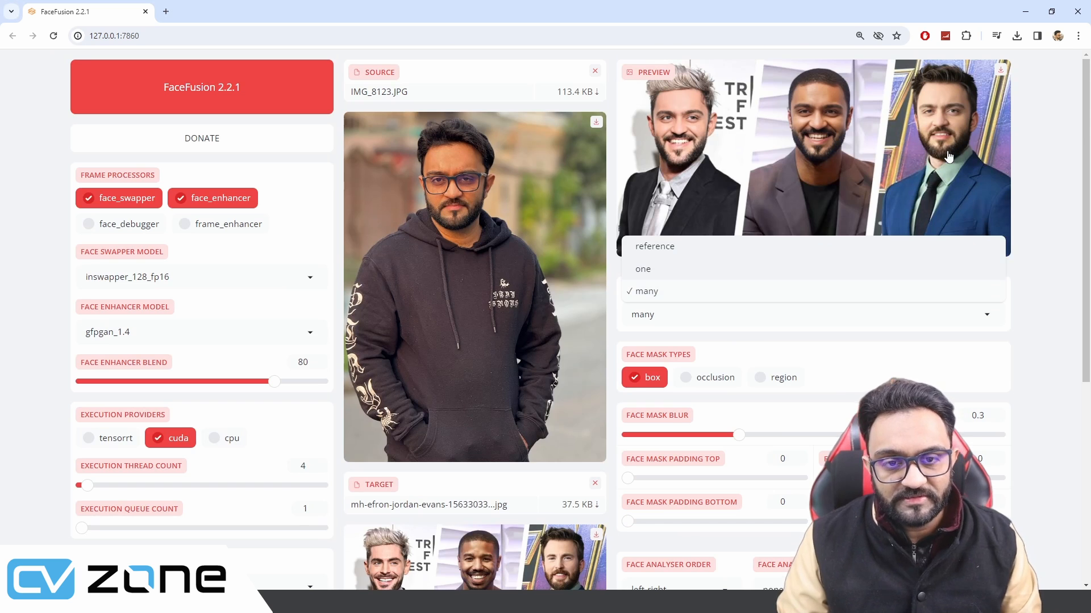
{"action": "left_click", "coordinate": [1046, 169]}
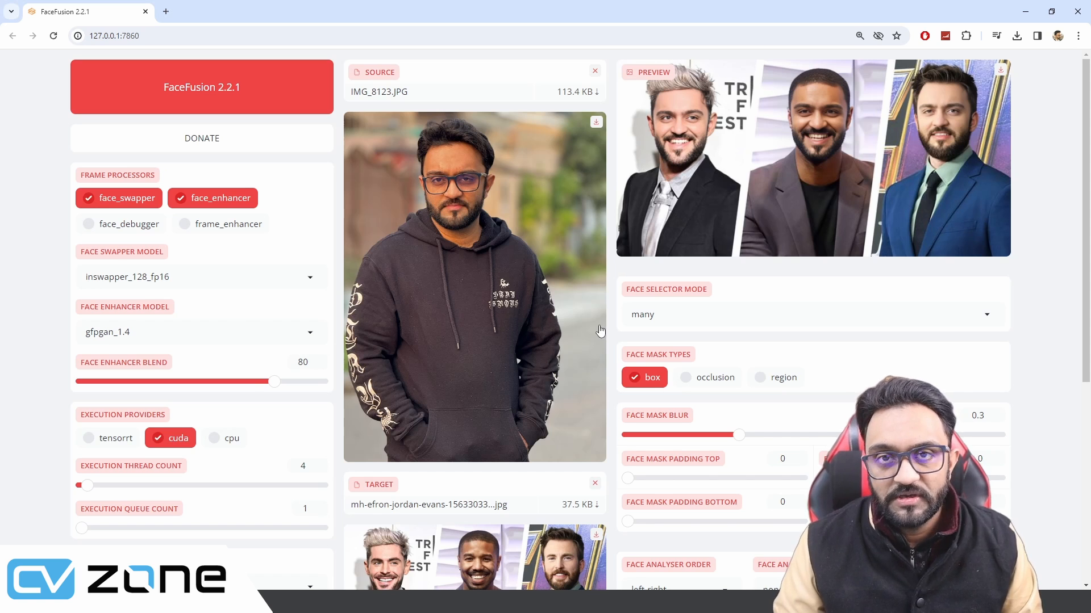
Replace the target photo with the Animal Movie Trailer mp4 video.
{"action": "scroll", "coordinate": [579, 256], "scroll_direction": "down", "scroll_amount": 5}
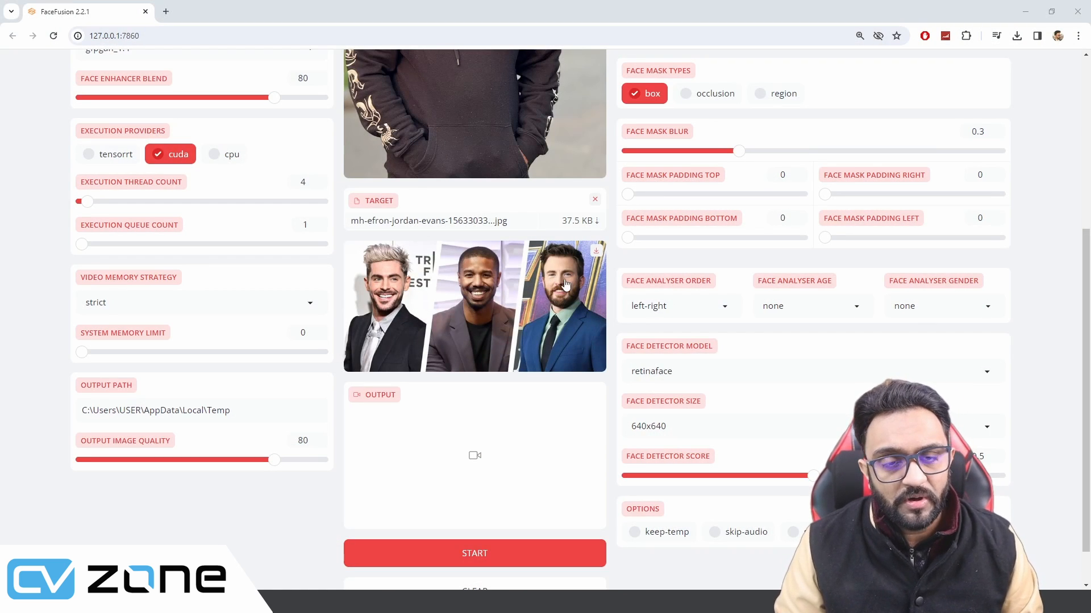
{"action": "left_click", "coordinate": [596, 202]}
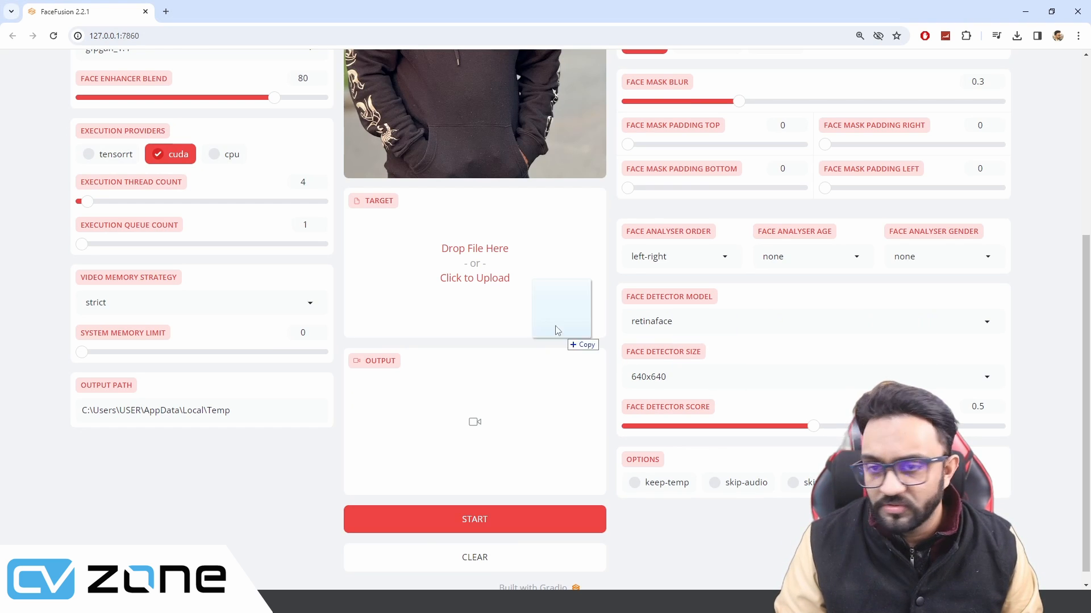
{"action": "left_click_drag", "start_coordinate": [560, 301], "coordinate": [545, 293]}
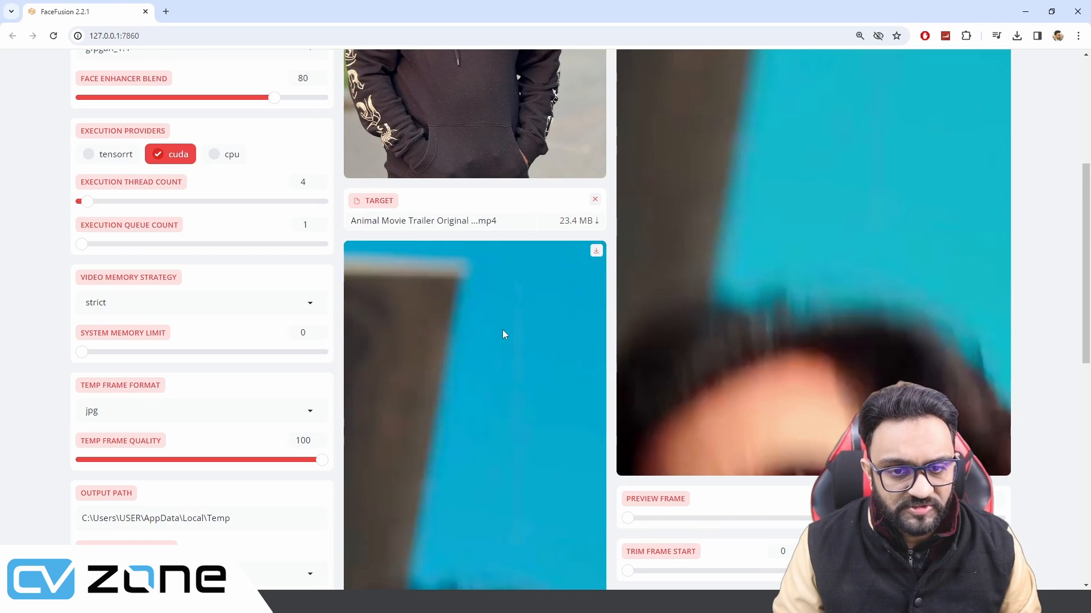
Move the preview to frame 44 of the target video and examine the swapped face.
{"action": "scroll", "coordinate": [465, 204], "scroll_direction": "down", "scroll_amount": 7}
{"action": "scroll", "coordinate": [715, 446], "scroll_direction": "up", "scroll_amount": 8}
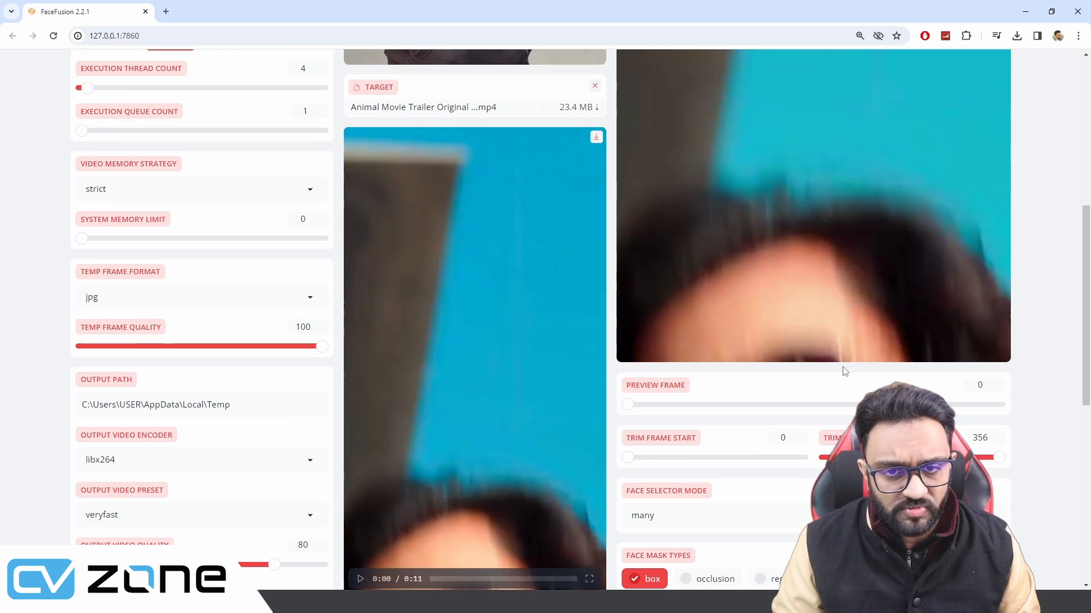
{"action": "scroll", "coordinate": [692, 275], "scroll_direction": "up", "scroll_amount": 4}
{"action": "scroll", "coordinate": [641, 153], "scroll_direction": "down", "scroll_amount": 9}
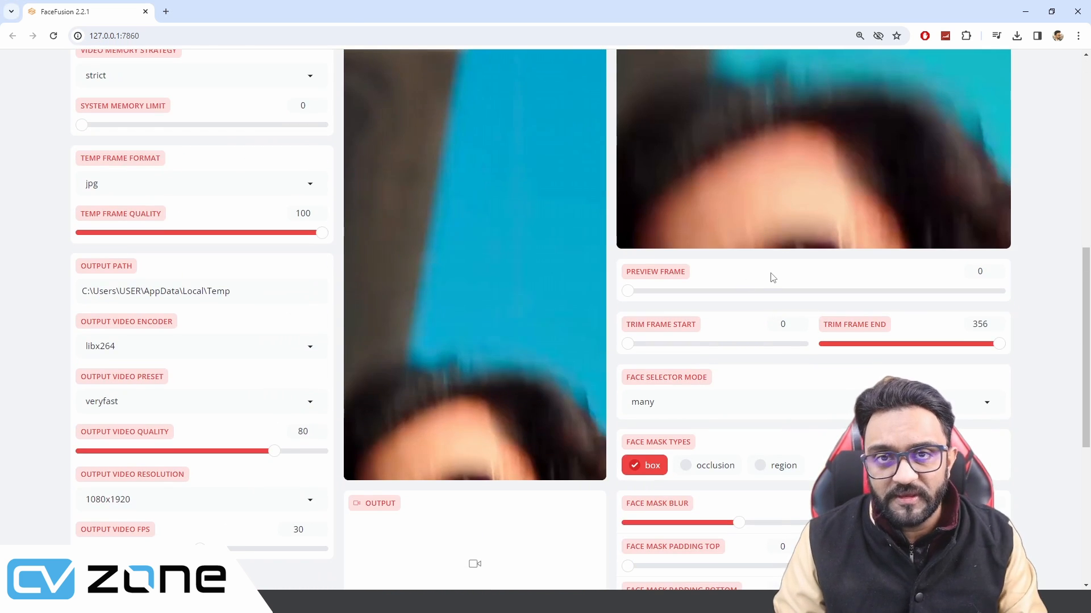
{"action": "left_click_drag", "start_coordinate": [640, 296], "coordinate": [671, 300]}
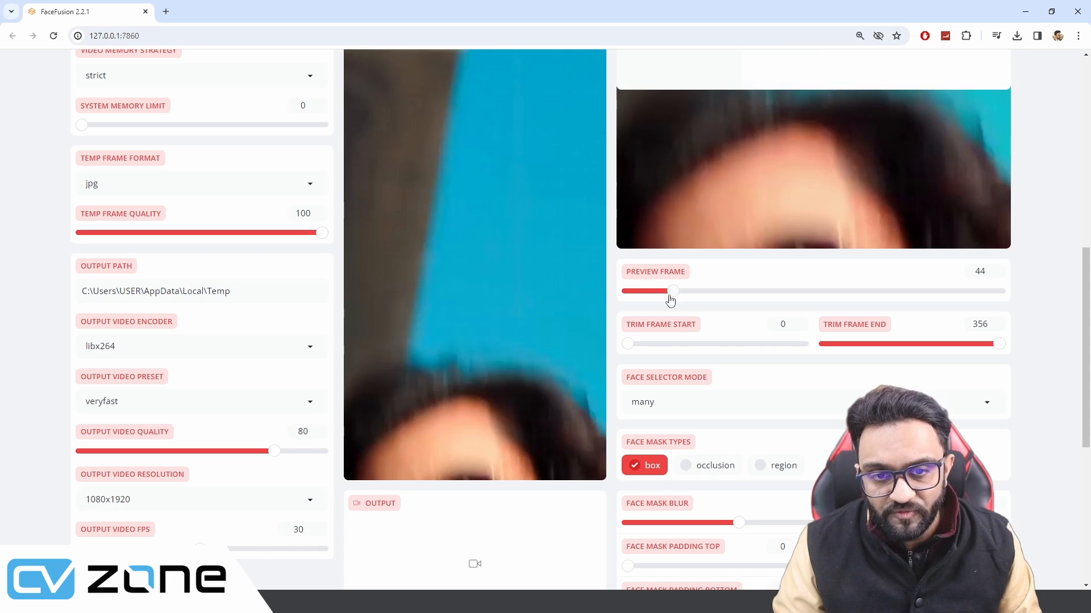
{"action": "scroll", "coordinate": [750, 255], "scroll_direction": "up", "scroll_amount": 10}
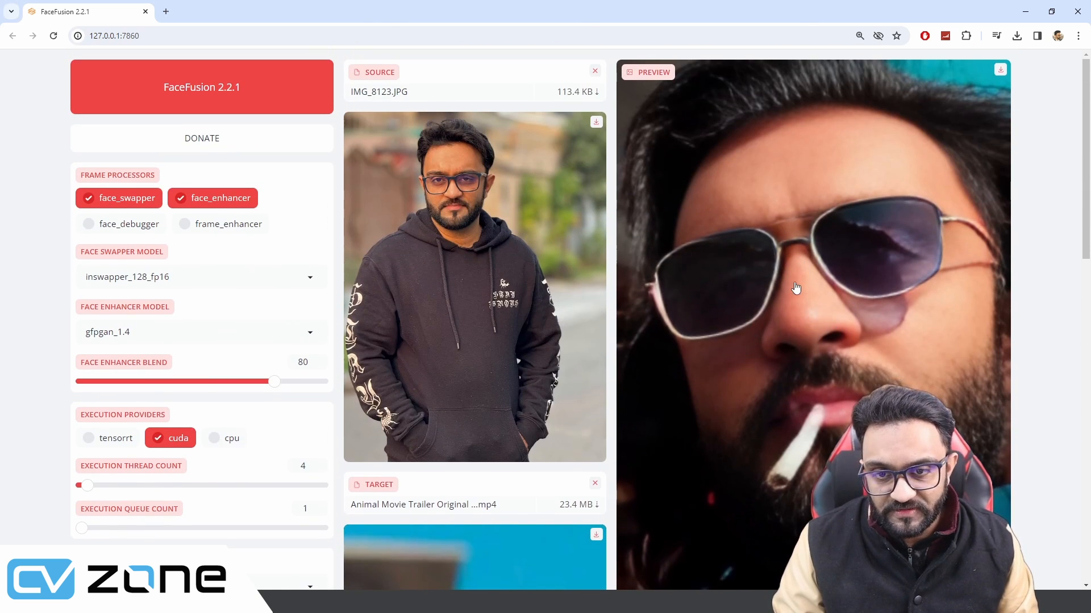
Play the start of the target video, pause it, and compare the original face with the swapped preview.
{"action": "scroll", "coordinate": [795, 289], "scroll_direction": "down", "scroll_amount": 8}
{"action": "left_click", "coordinate": [361, 410]}
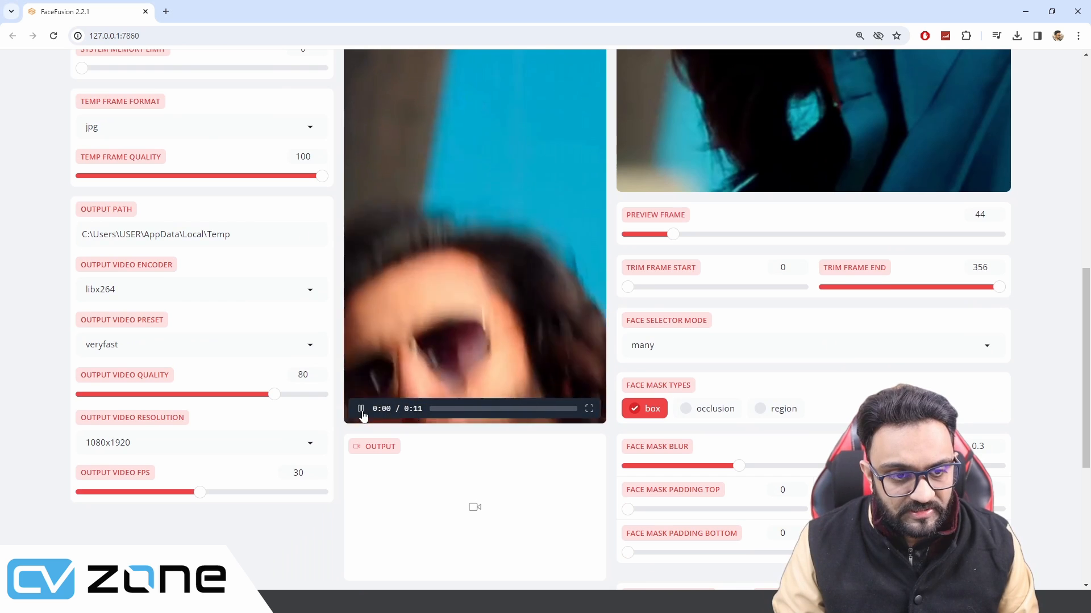
{"action": "left_click", "coordinate": [362, 410]}
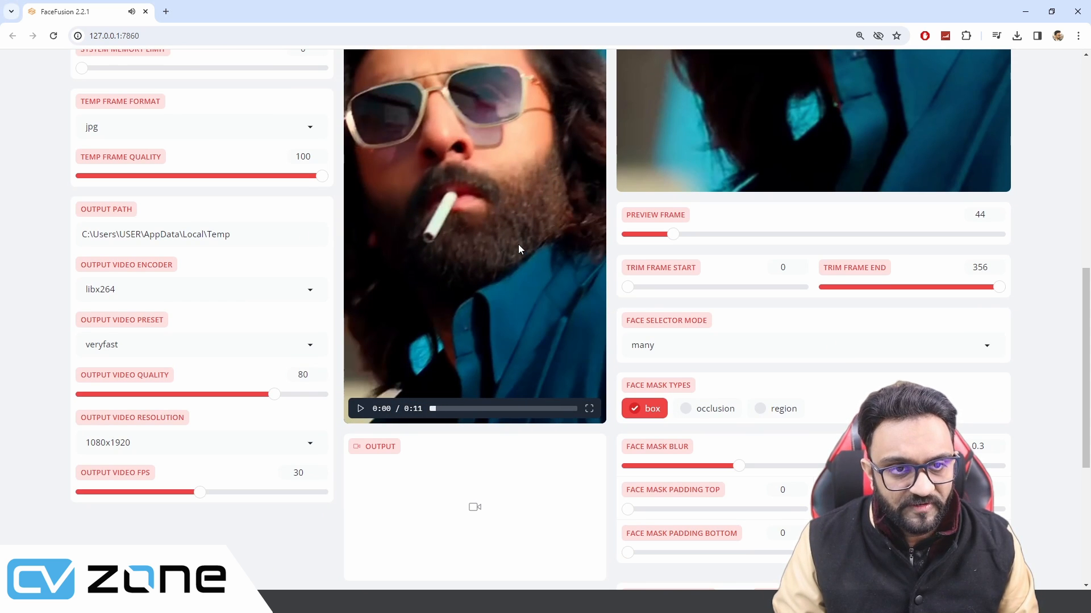
{"action": "scroll", "coordinate": [472, 211], "scroll_direction": "up", "scroll_amount": 3}
{"action": "scroll", "coordinate": [476, 362], "scroll_direction": "up", "scroll_amount": 7}
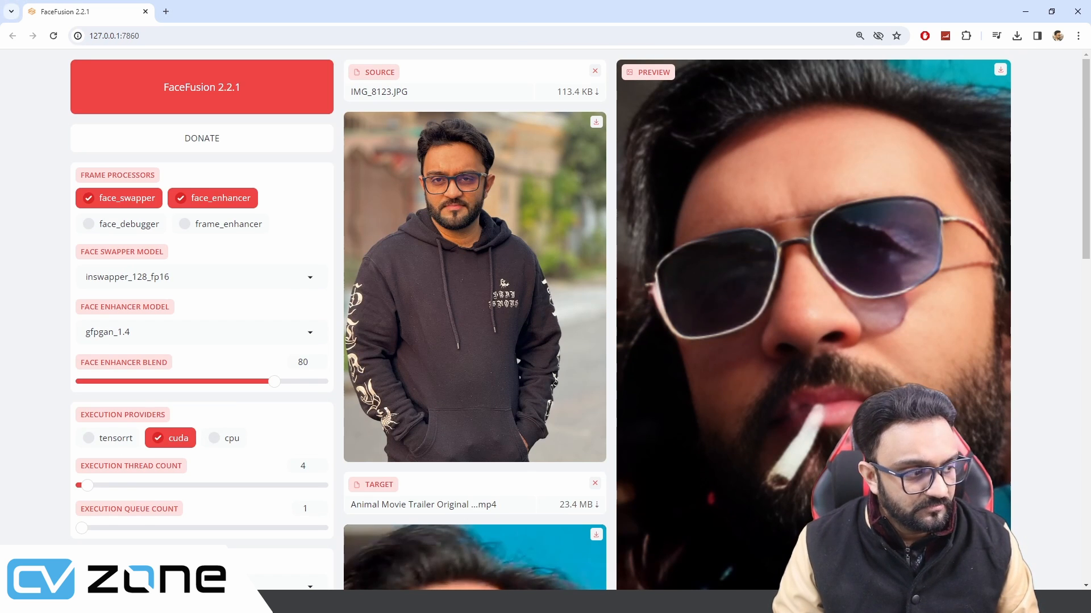
Move the preview to frame 118 and examine the swapped face there.
{"action": "scroll", "coordinate": [887, 383], "scroll_direction": "down", "scroll_amount": 10}
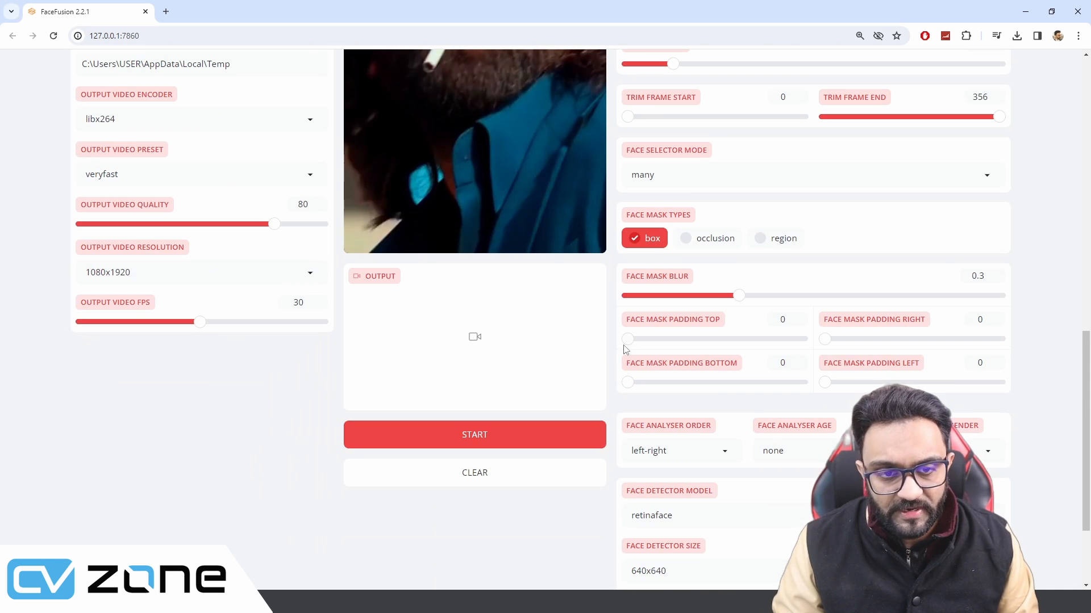
{"action": "scroll", "coordinate": [625, 349], "scroll_direction": "up", "scroll_amount": 5}
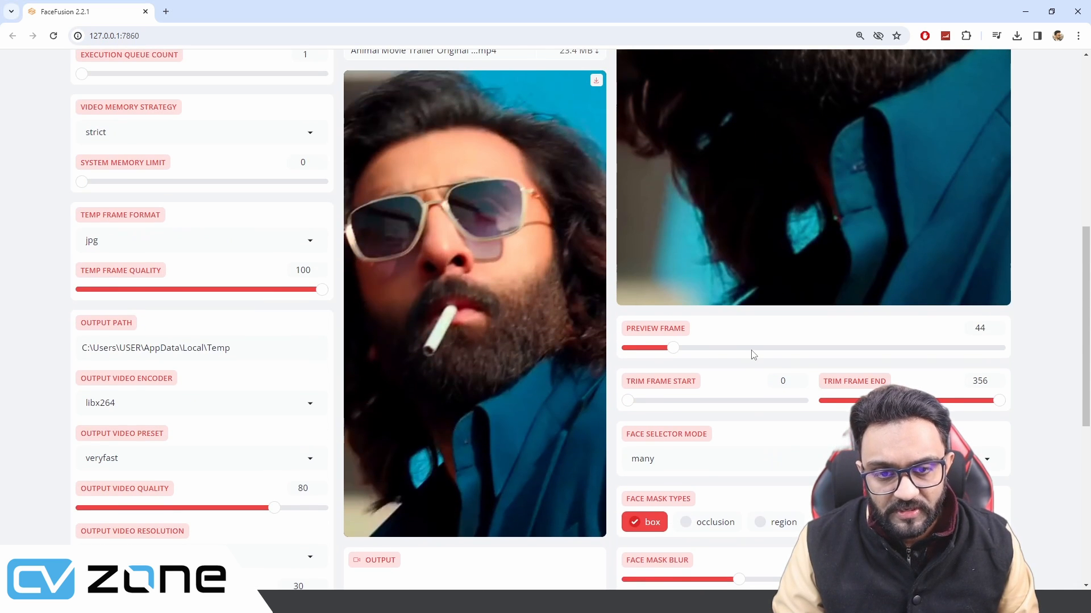
{"action": "left_click", "coordinate": [753, 352]}
{"action": "scroll", "coordinate": [802, 355], "scroll_direction": "up", "scroll_amount": 5}
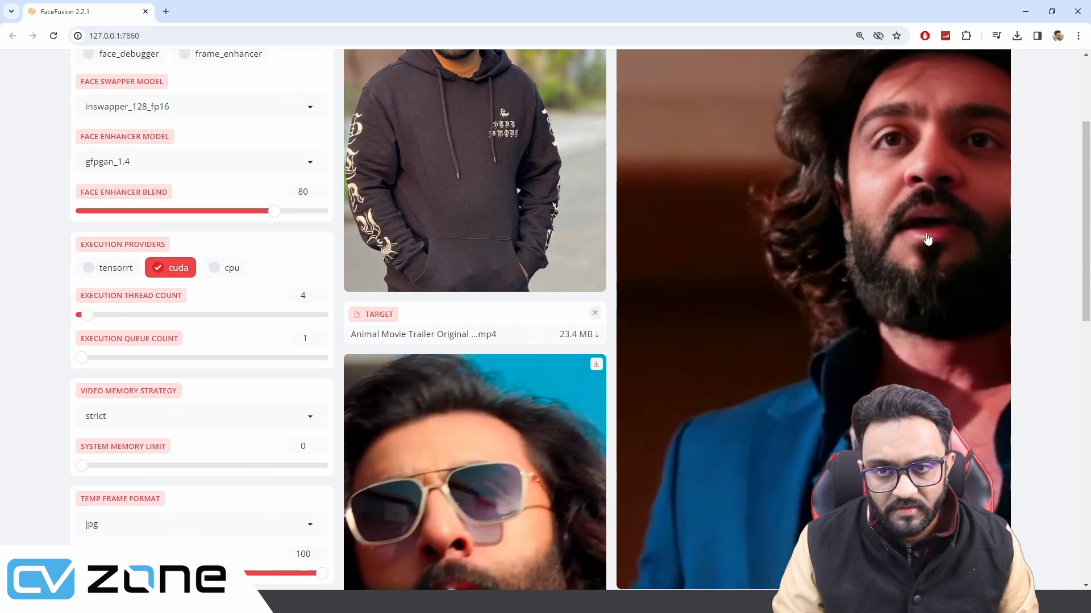
{"action": "scroll", "coordinate": [928, 238], "scroll_direction": "up", "scroll_amount": 2}
{"action": "scroll", "coordinate": [762, 392], "scroll_direction": "down", "scroll_amount": 6}
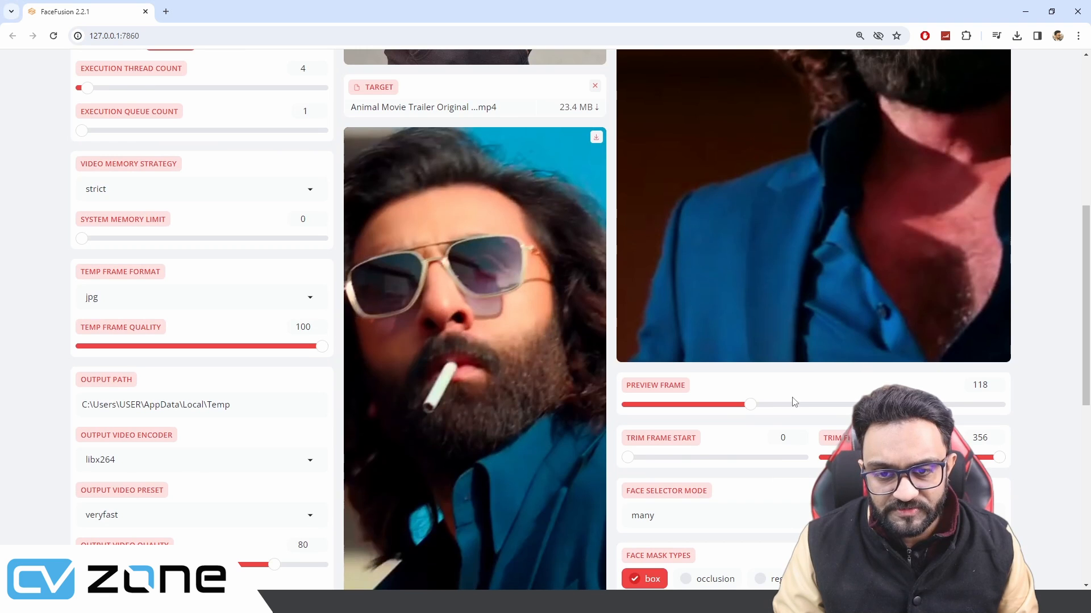
Preview frame 159 and set the face selector mode to reference.
{"action": "left_click", "coordinate": [794, 402]}
{"action": "left_click", "coordinate": [645, 514]}
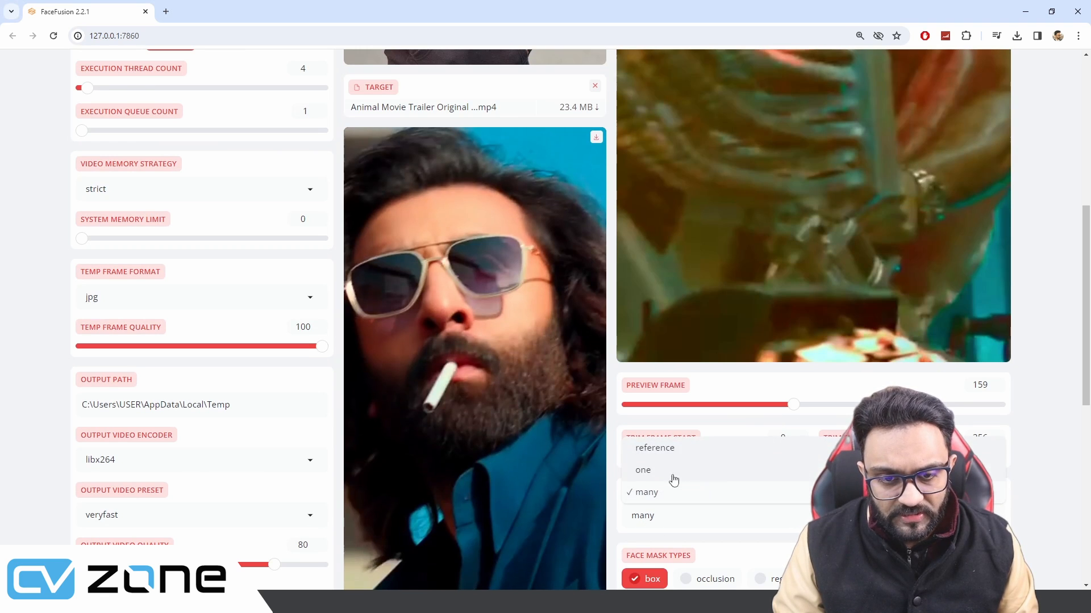
{"action": "left_click", "coordinate": [663, 450]}
{"action": "scroll", "coordinate": [930, 349], "scroll_direction": "up", "scroll_amount": 7}
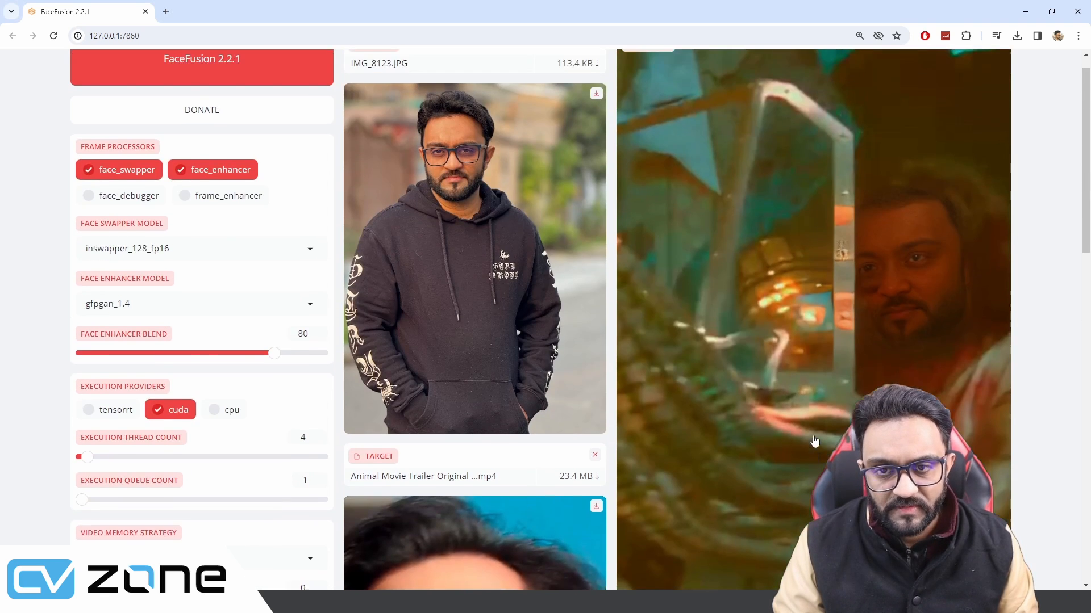
{"action": "scroll", "coordinate": [898, 305], "scroll_direction": "down", "scroll_amount": 10}
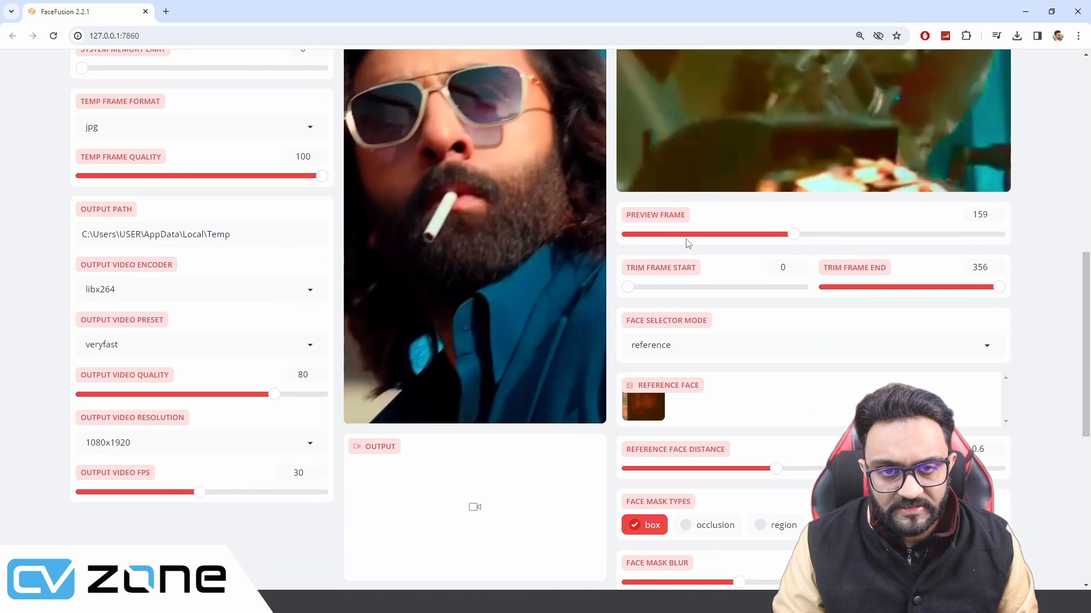
Preview frame 56 and examine how the reference face is swapped in the dark scene.
{"action": "left_click", "coordinate": [686, 239]}
{"action": "scroll", "coordinate": [798, 306], "scroll_direction": "up", "scroll_amount": 10}
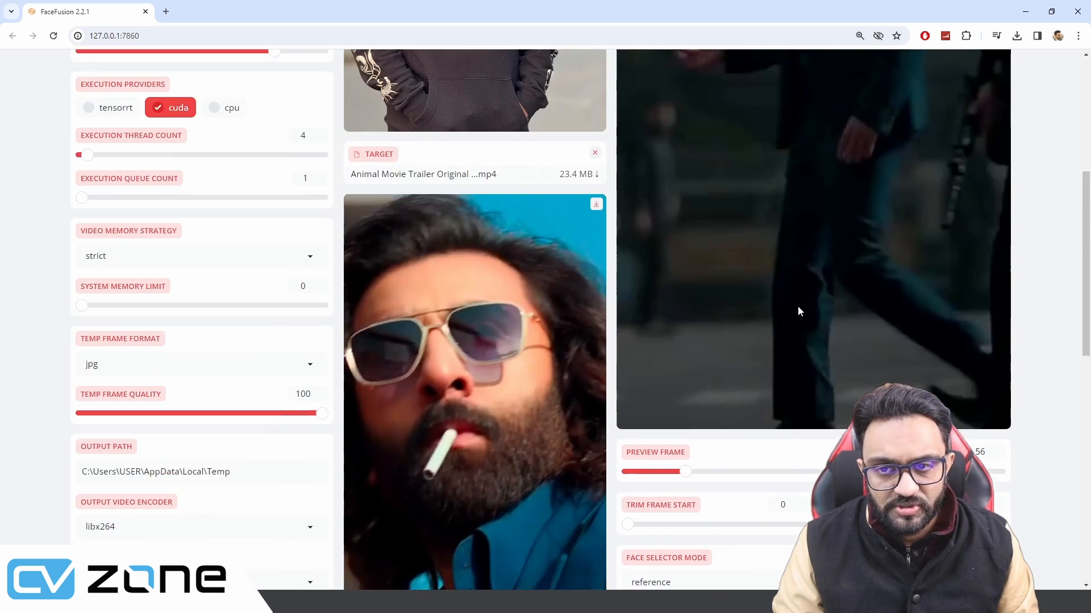
{"action": "scroll", "coordinate": [818, 230], "scroll_direction": "down", "scroll_amount": 1}
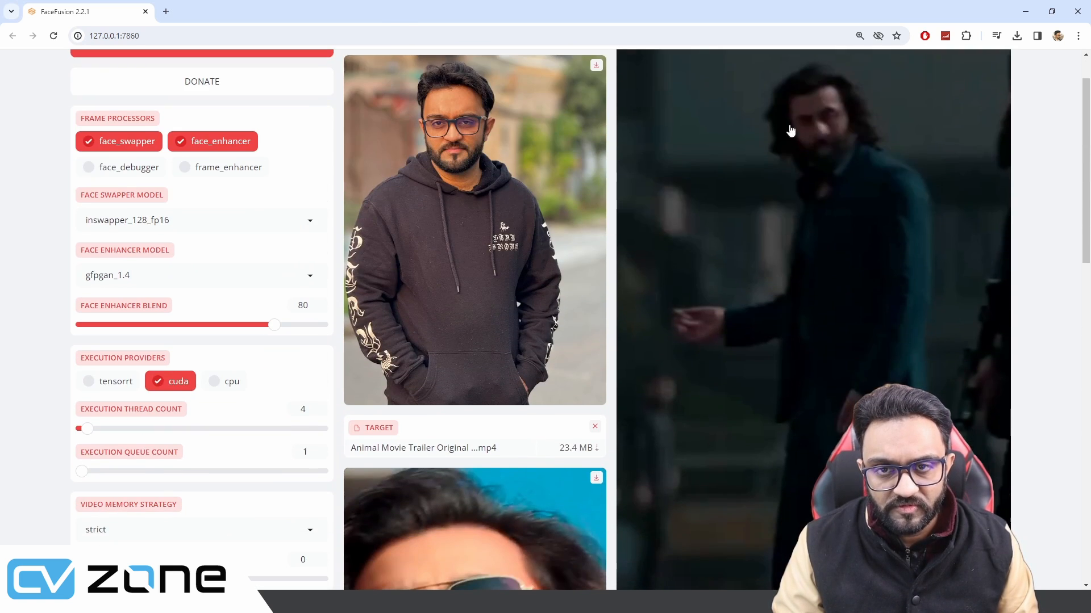
{"action": "scroll", "coordinate": [731, 426], "scroll_direction": "down", "scroll_amount": 8}
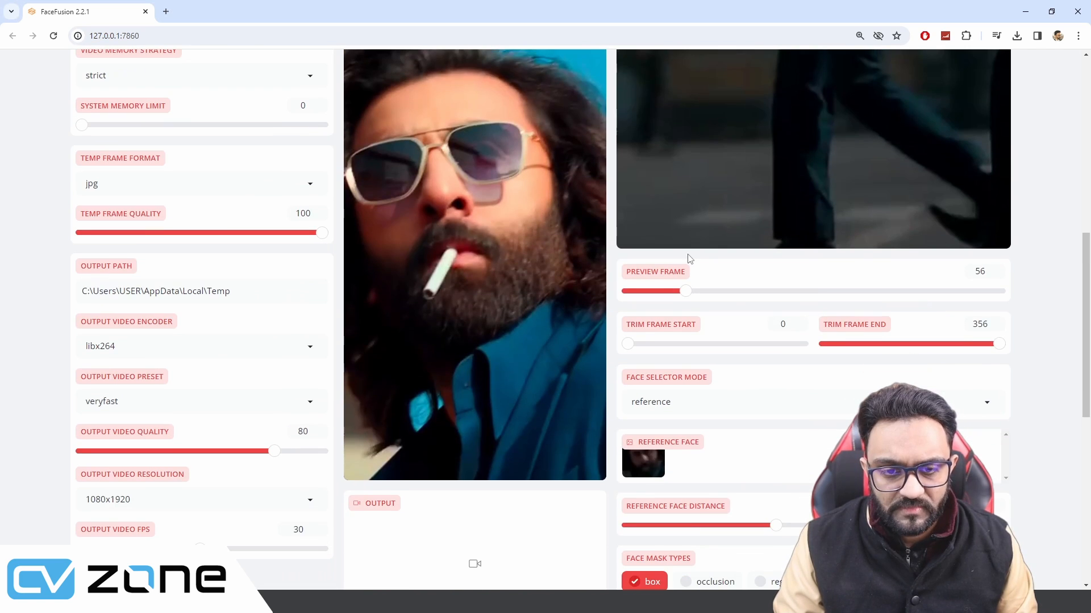
{"action": "scroll", "coordinate": [827, 407], "scroll_direction": "up", "scroll_amount": 10}
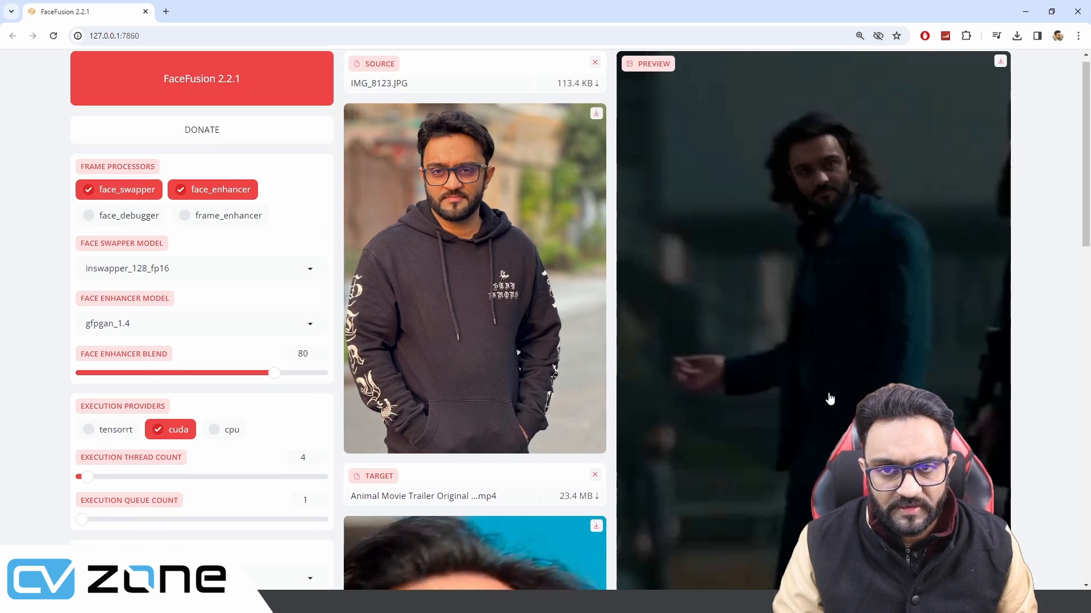
{"action": "scroll", "coordinate": [829, 367], "scroll_direction": "down", "scroll_amount": 11}
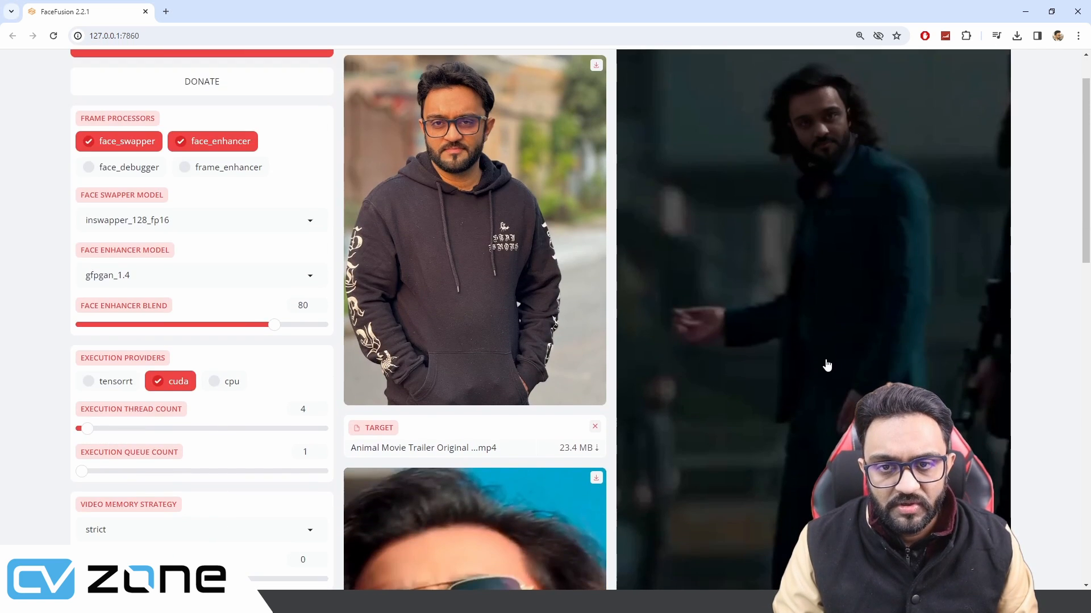
{"action": "scroll", "coordinate": [823, 359], "scroll_direction": "down", "scroll_amount": 3}
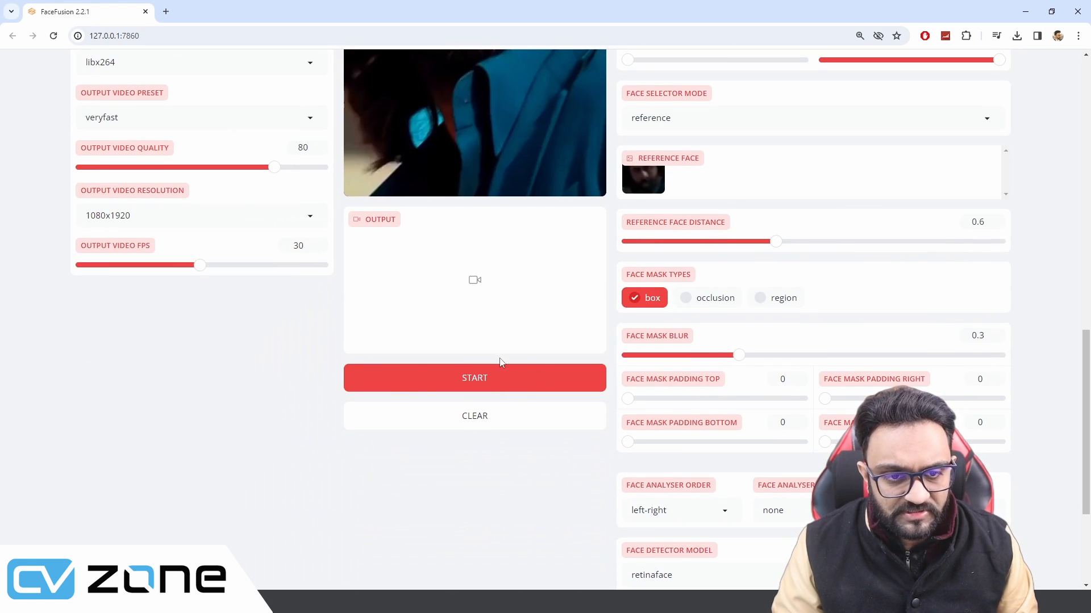
Set the preview frame to 19 so the man with the cigarette is the reference face.
{"action": "scroll", "coordinate": [642, 211], "scroll_direction": "up", "scroll_amount": 4}
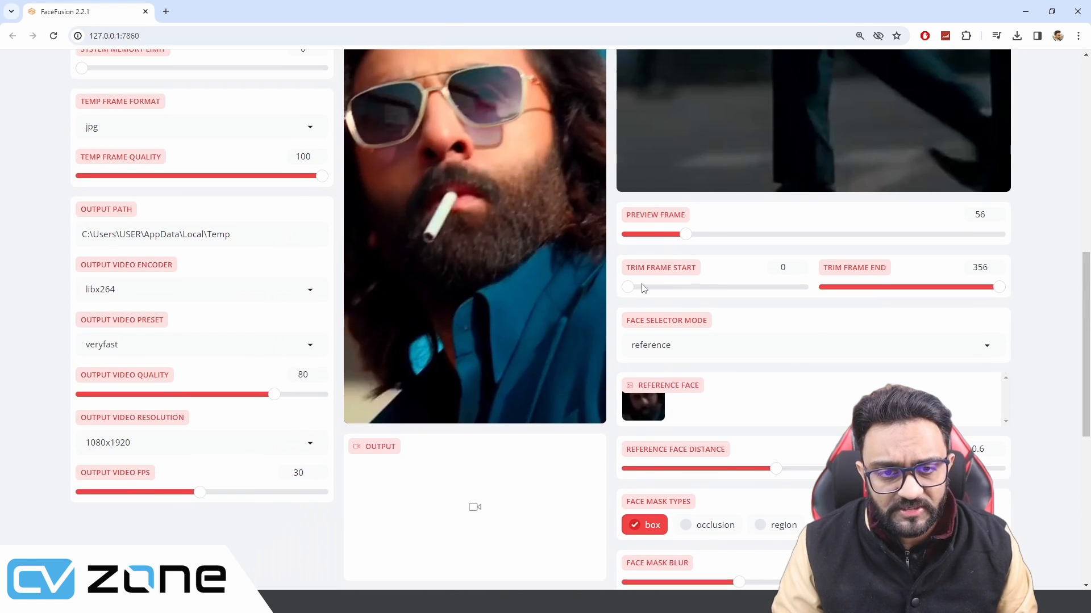
{"action": "left_click_drag", "start_coordinate": [643, 291], "coordinate": [605, 289]}
{"action": "left_click", "coordinate": [649, 235]}
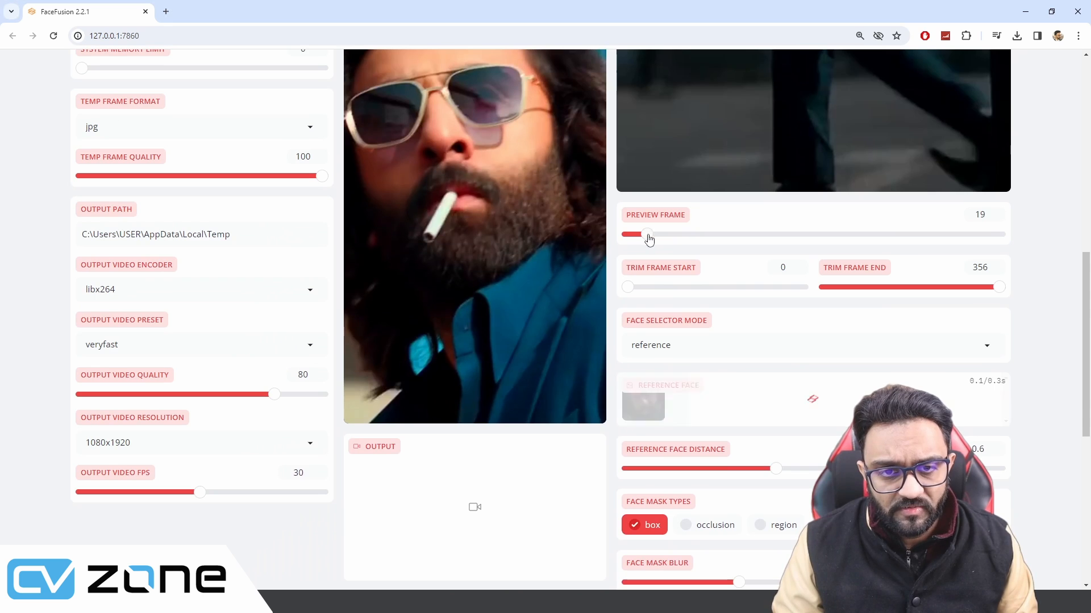
{"action": "scroll", "coordinate": [732, 254], "scroll_direction": "up", "scroll_amount": 8}
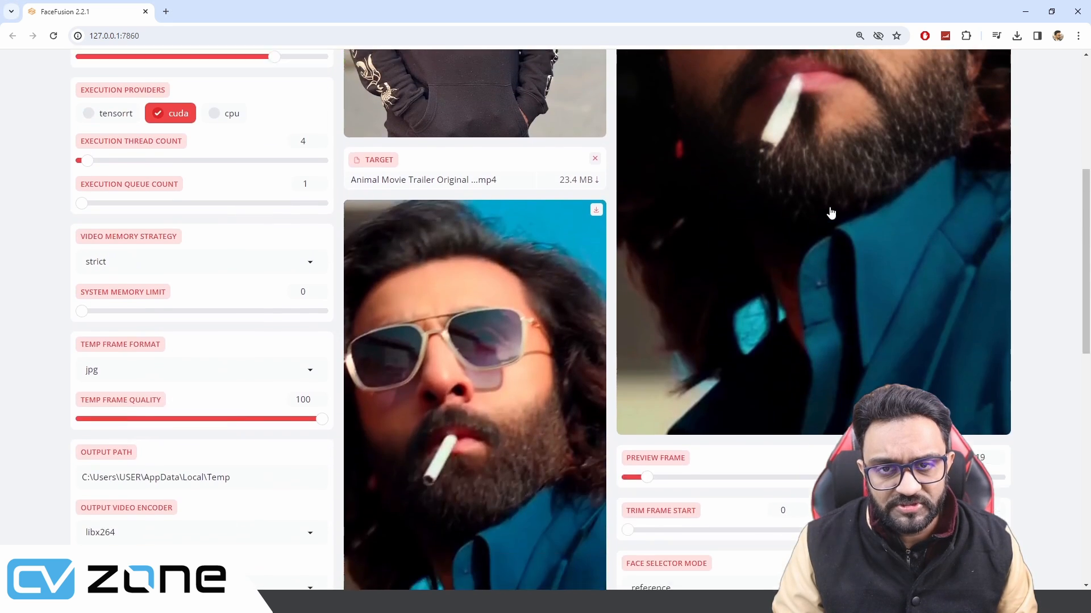
Start processing the face swap on the target video.
{"action": "scroll", "coordinate": [926, 270], "scroll_direction": "down", "scroll_amount": 1}
{"action": "scroll", "coordinate": [1057, 357], "scroll_direction": "down", "scroll_amount": 10}
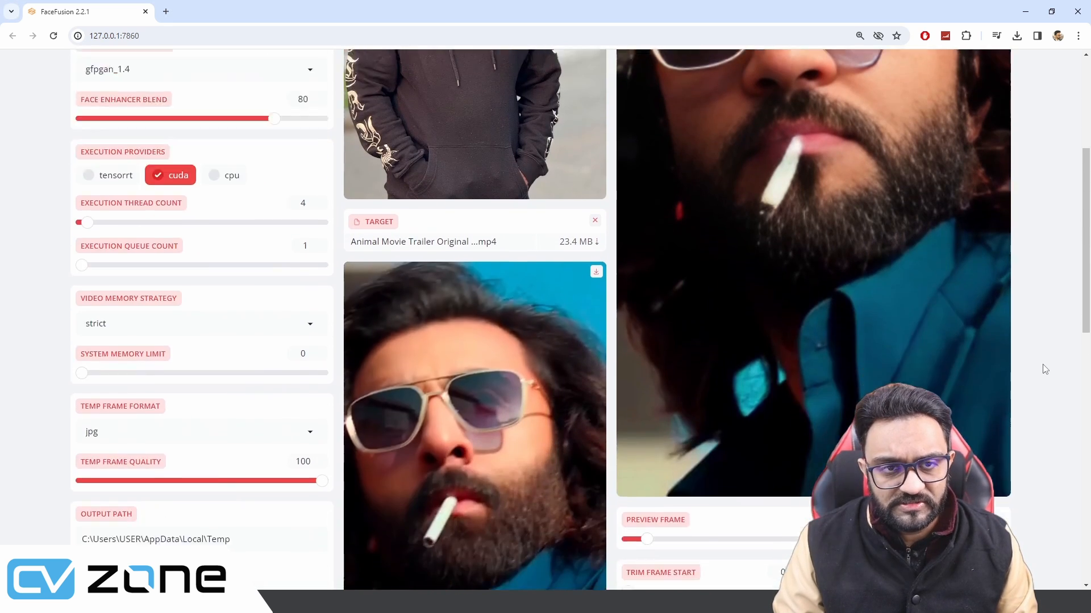
{"action": "left_click", "coordinate": [510, 489]}
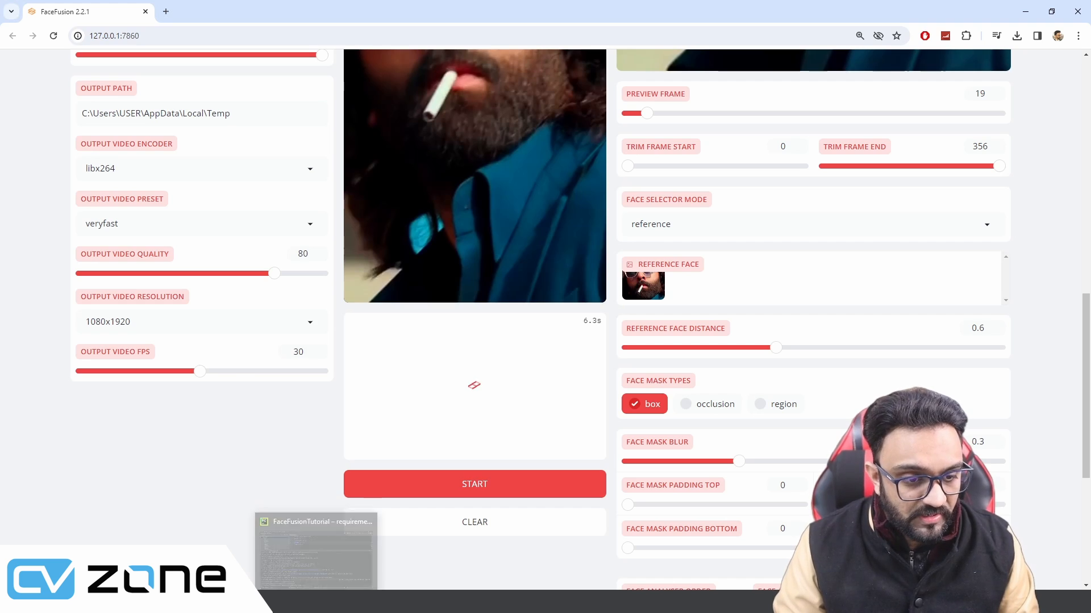
Switch to PyCharm and check the face swapper's progress, frame rate and execution provider in the terminal.
{"action": "left_click", "coordinate": [317, 602]}
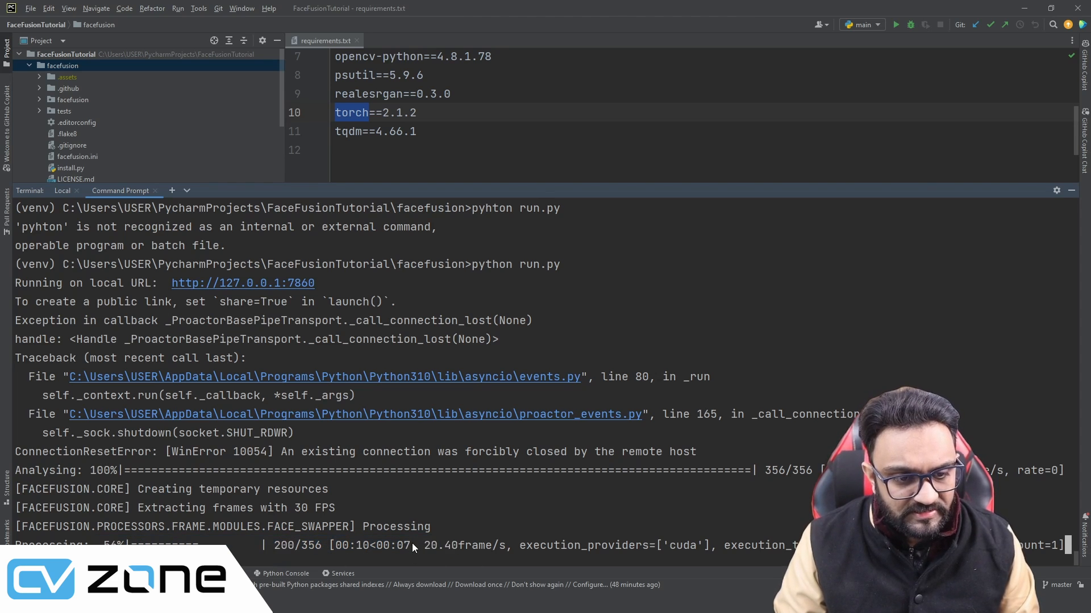
{"action": "left_click_drag", "start_coordinate": [412, 544], "coordinate": [333, 550]}
{"action": "left_click_drag", "start_coordinate": [261, 526], "coordinate": [356, 526]}
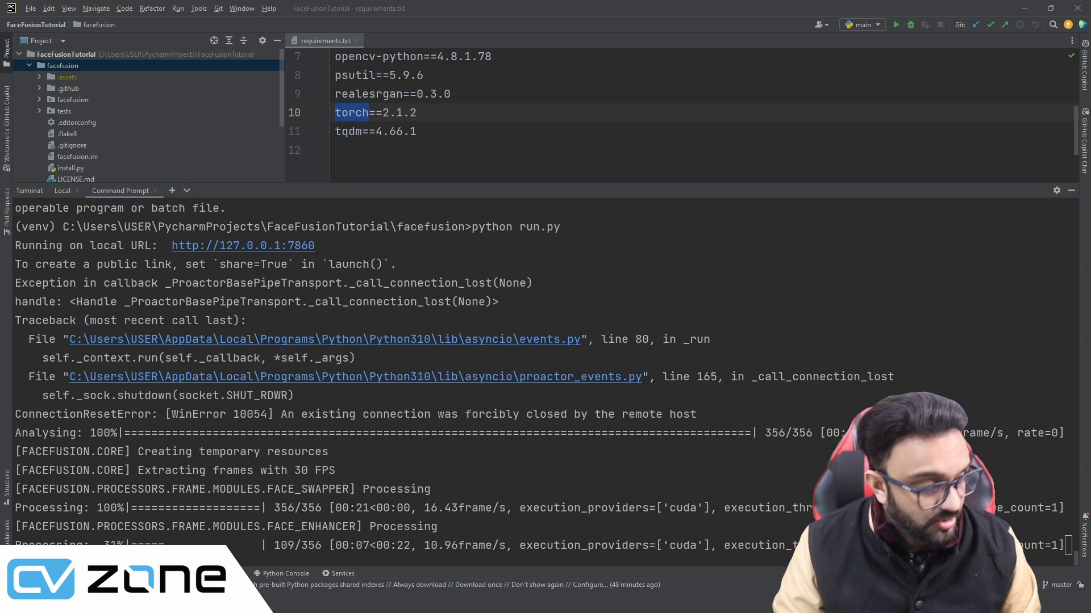
Open Task Manager, move its window fully into view, and examine the GPU utilization and dedicated memory usage.
{"action": "key", "text": "ctrl+shift+Escape"}
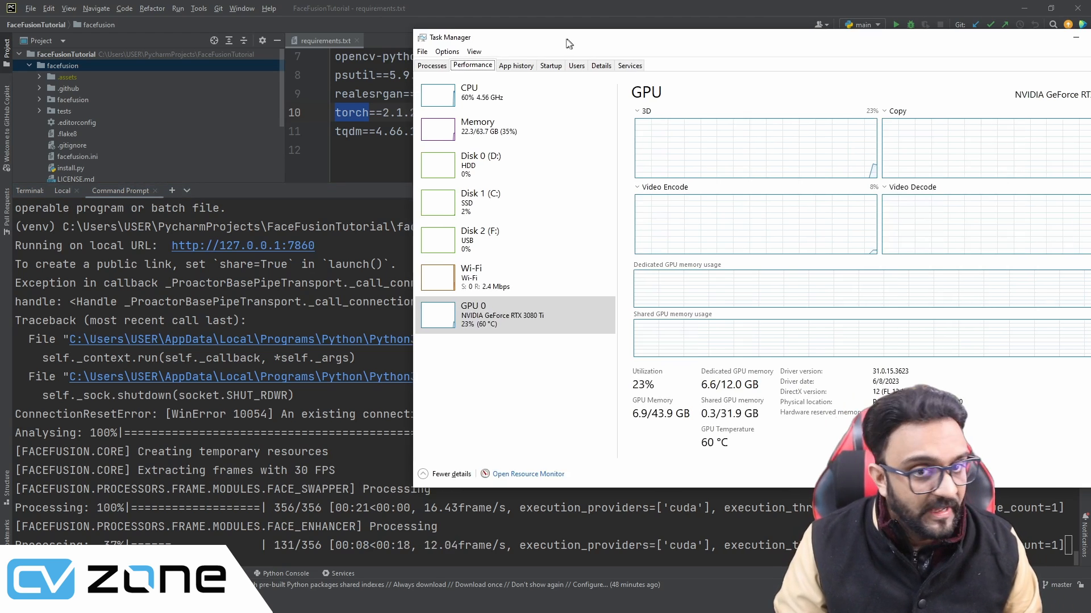
{"action": "left_click_drag", "start_coordinate": [601, 40], "coordinate": [489, 65]}
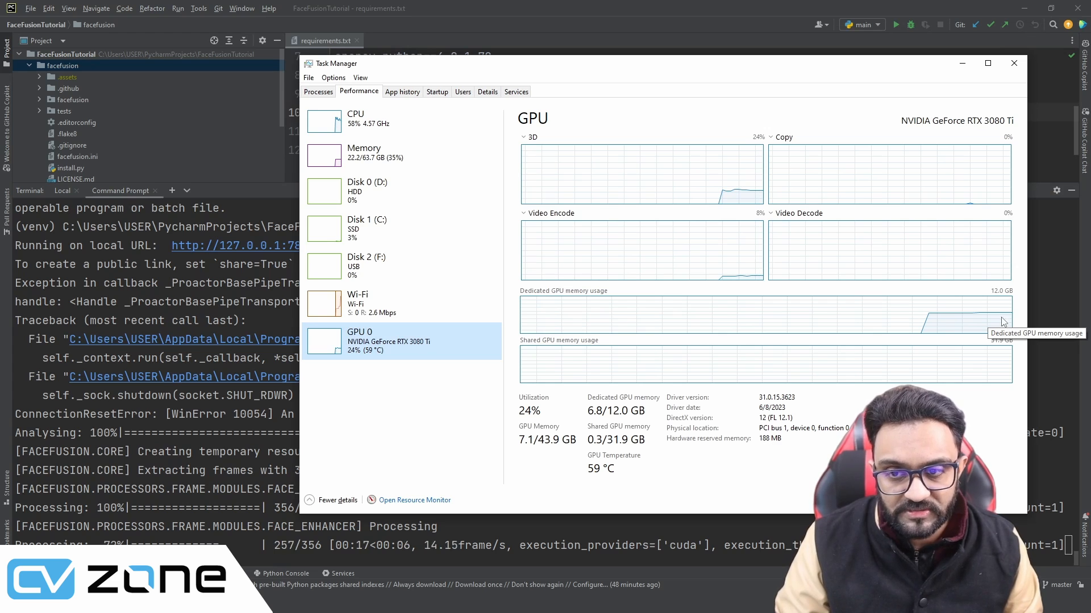
{"action": "left_click", "coordinate": [523, 417]}
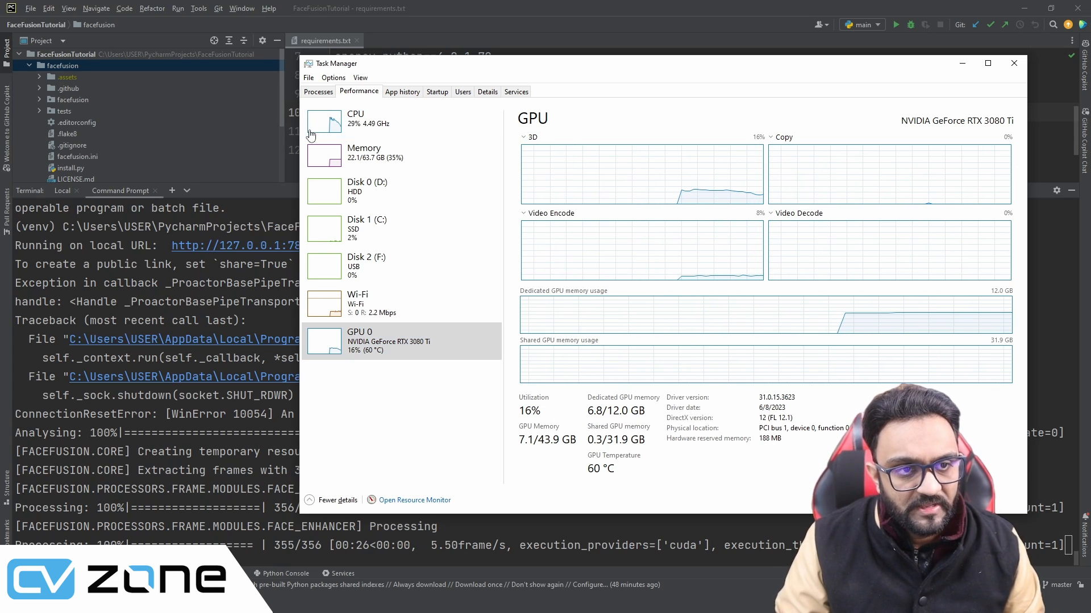
Compare the CPU and GPU 0 performance graphs in Task Manager, and close it.
{"action": "left_click", "coordinate": [355, 119]}
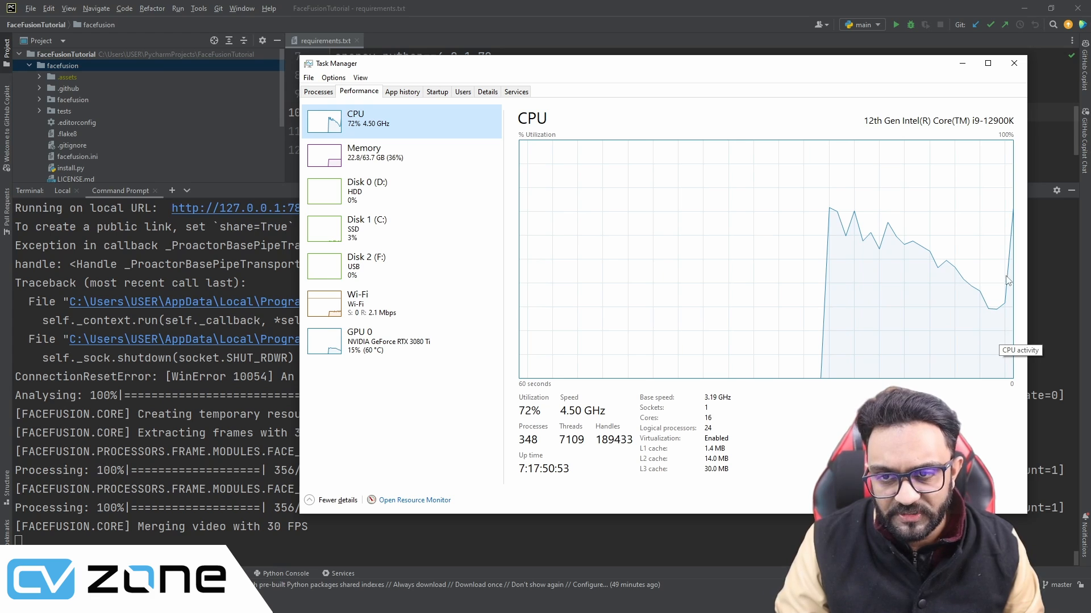
{"action": "left_click", "coordinate": [405, 352]}
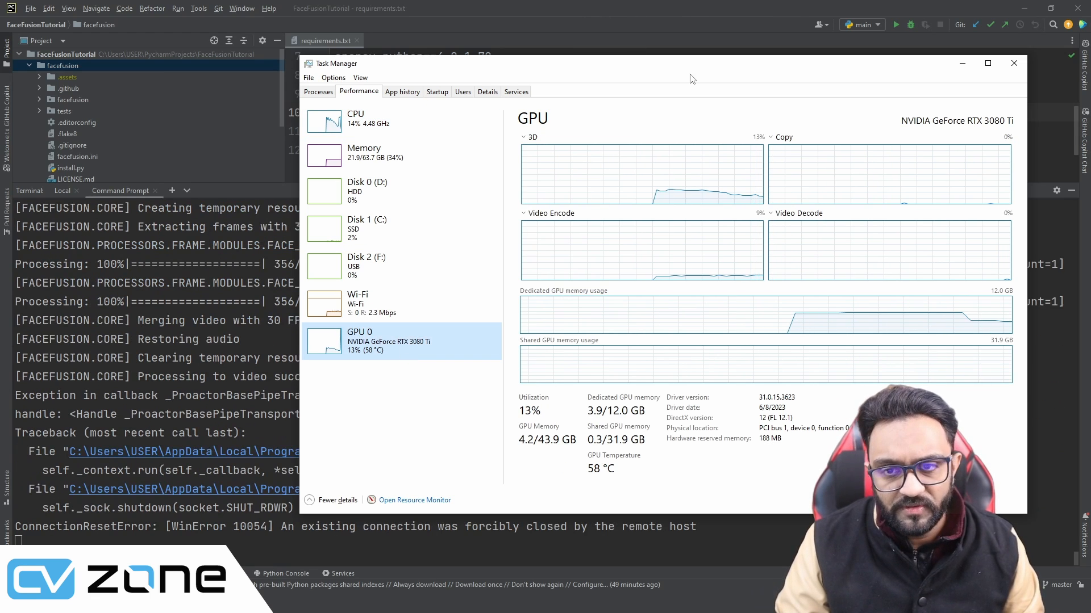
{"action": "left_click", "coordinate": [1014, 63]}
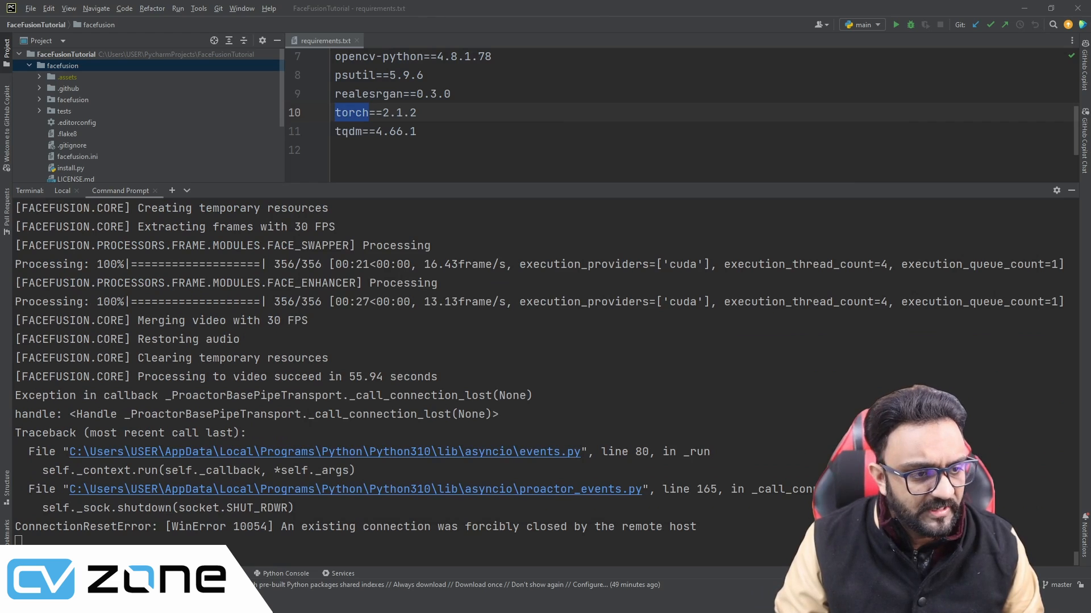
Switch to the FaceFusion page in Chrome, mute the system sound, and play the face-swapped output video to its end.
{"action": "left_click_drag", "start_coordinate": [765, 541], "coordinate": [17, 434]}
{"action": "left_click", "coordinate": [152, 540]}
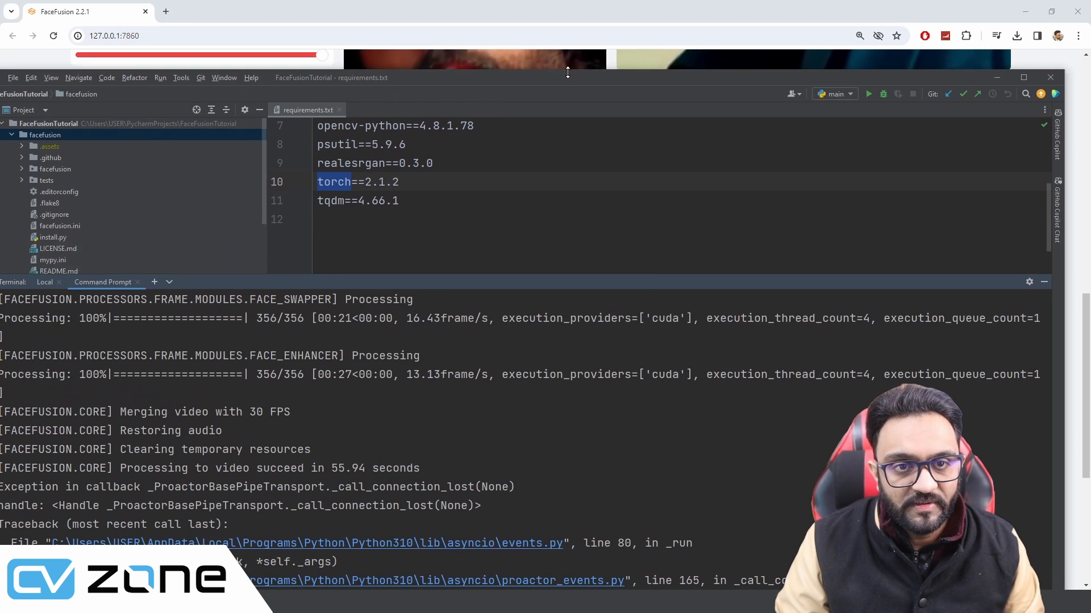
{"action": "scroll", "coordinate": [445, 376], "scroll_direction": "down", "scroll_amount": 5}
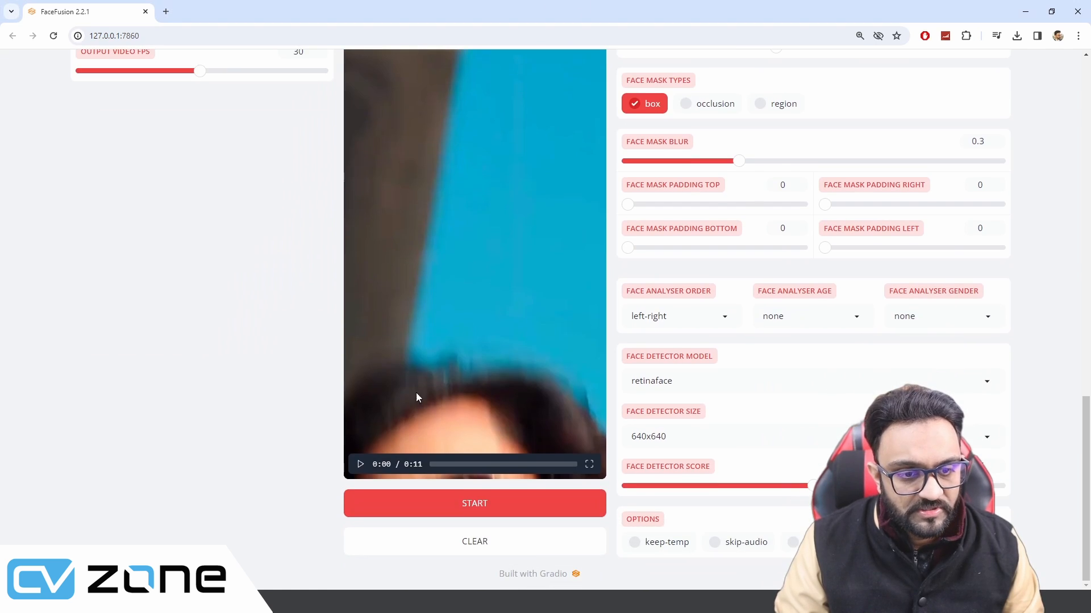
{"action": "scroll", "coordinate": [452, 405], "scroll_direction": "up", "scroll_amount": 1}
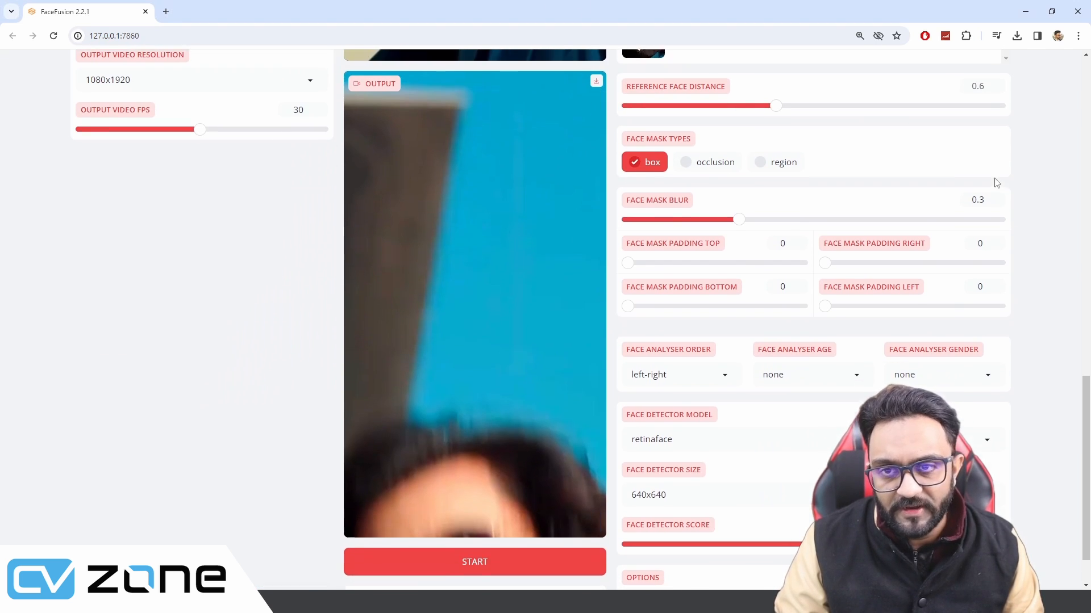
{"action": "scroll", "coordinate": [994, 171], "scroll_direction": "up", "scroll_amount": 15}
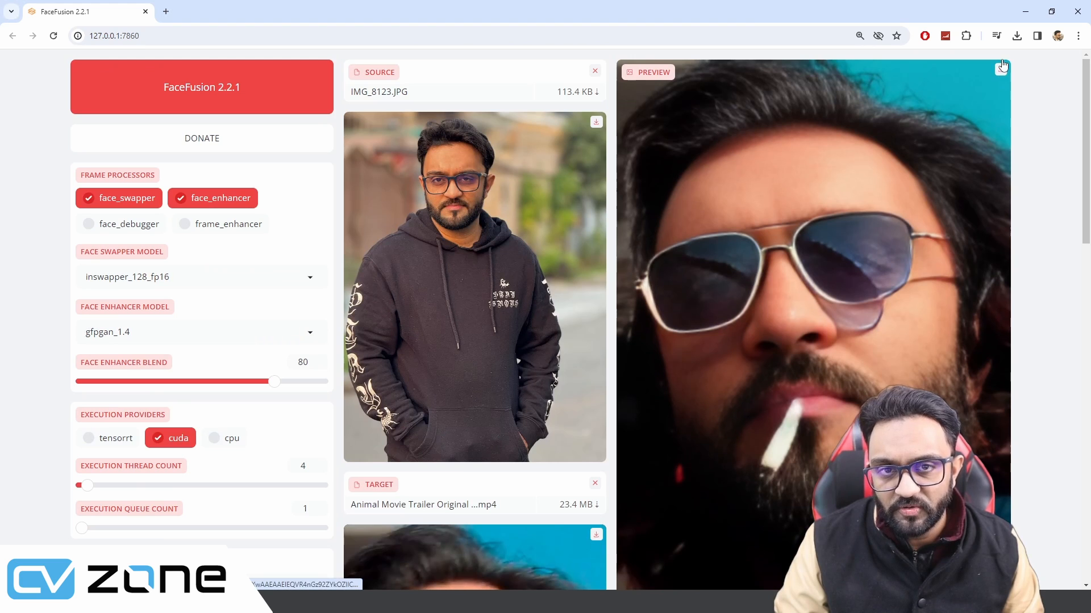
{"action": "scroll", "coordinate": [660, 226], "scroll_direction": "down", "scroll_amount": 10}
{"action": "scroll", "coordinate": [581, 306], "scroll_direction": "down", "scroll_amount": 5}
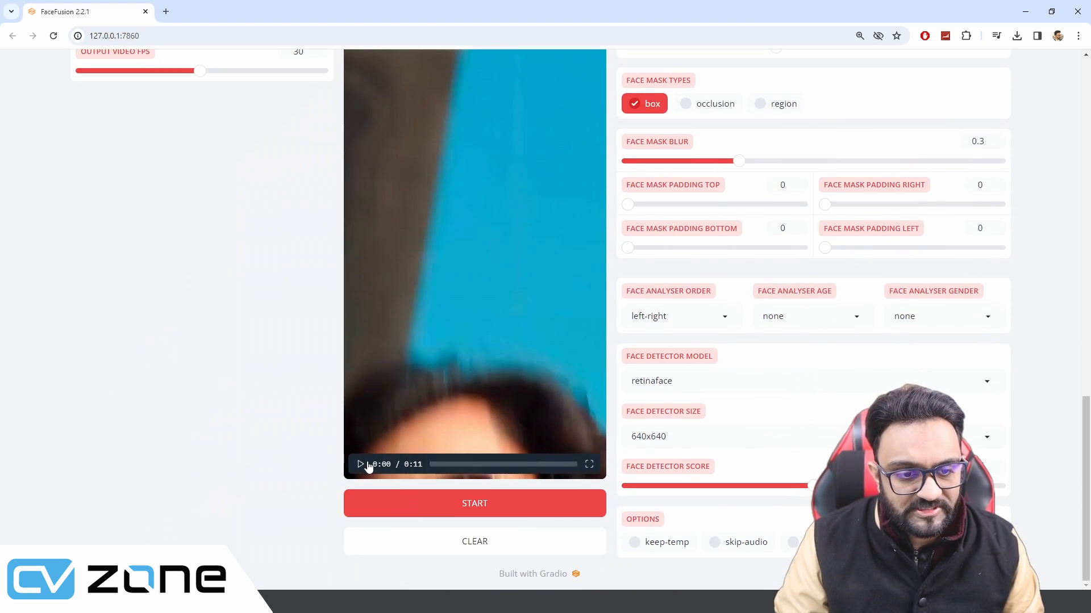
{"action": "key", "text": "XF86AudioMute"}
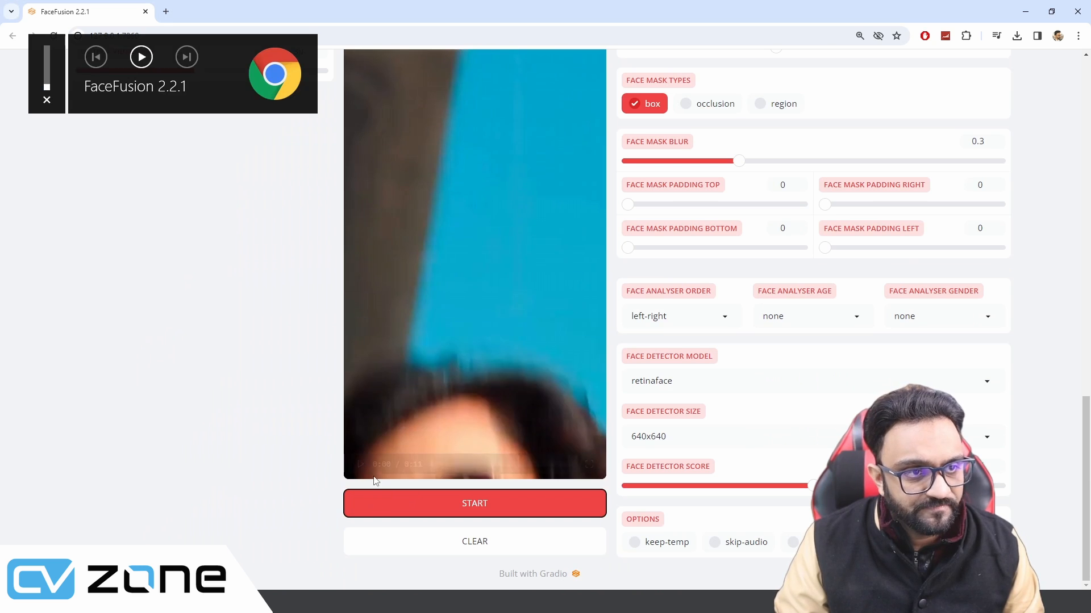
{"action": "left_click", "coordinate": [360, 465]}
{"action": "scroll", "coordinate": [277, 459], "scroll_direction": "up", "scroll_amount": 1}
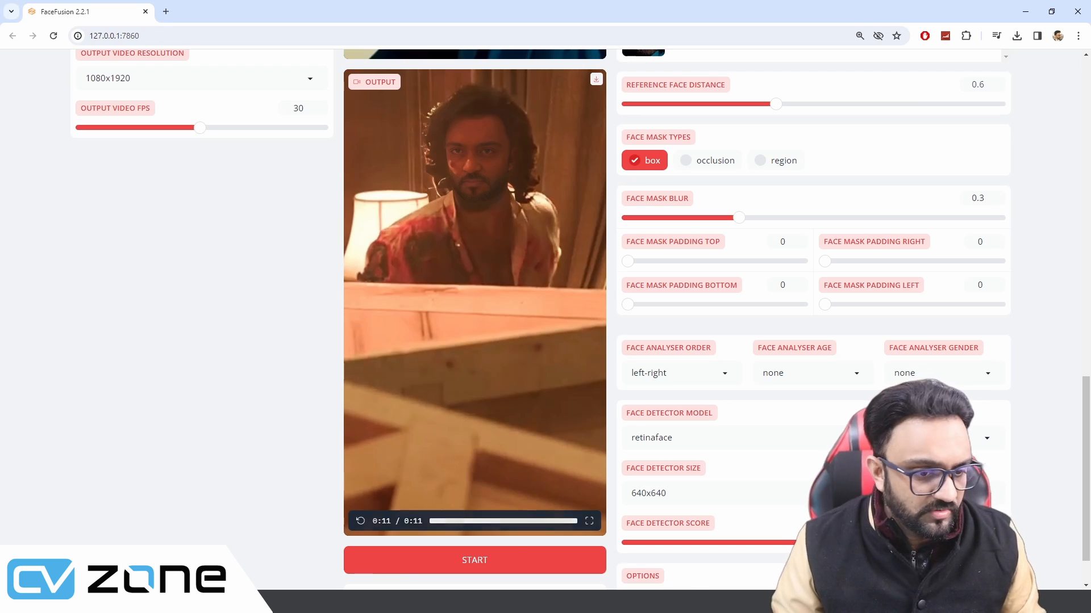
Switch to PyCharm, maximize it, and examine the face swapper and enhancer frame rates and total processing time in the terminal.
{"action": "key", "text": "alt+Tab"}
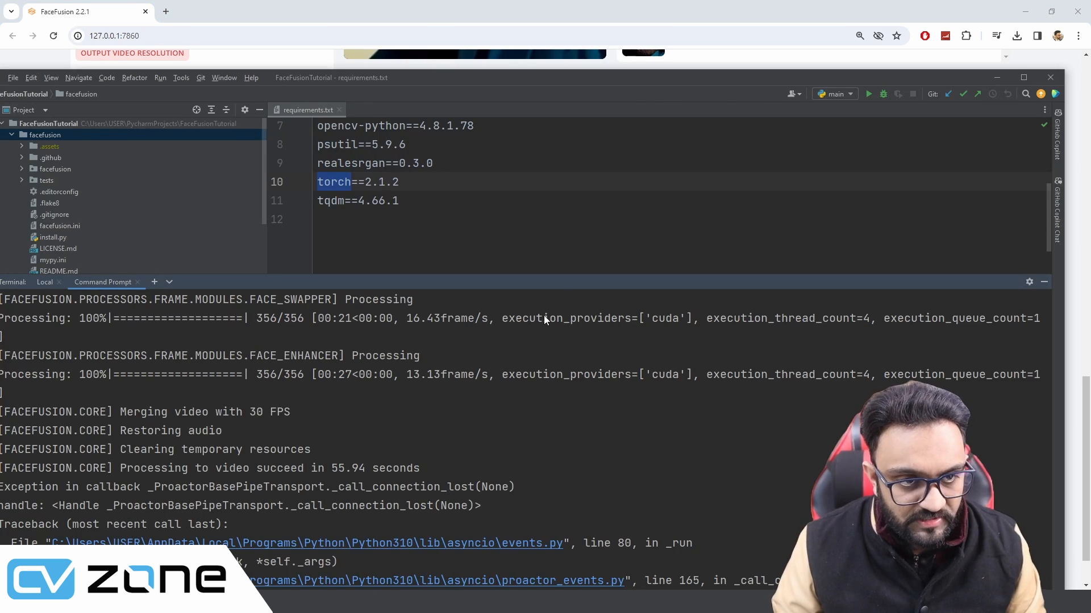
{"action": "double_click", "coordinate": [652, 83]}
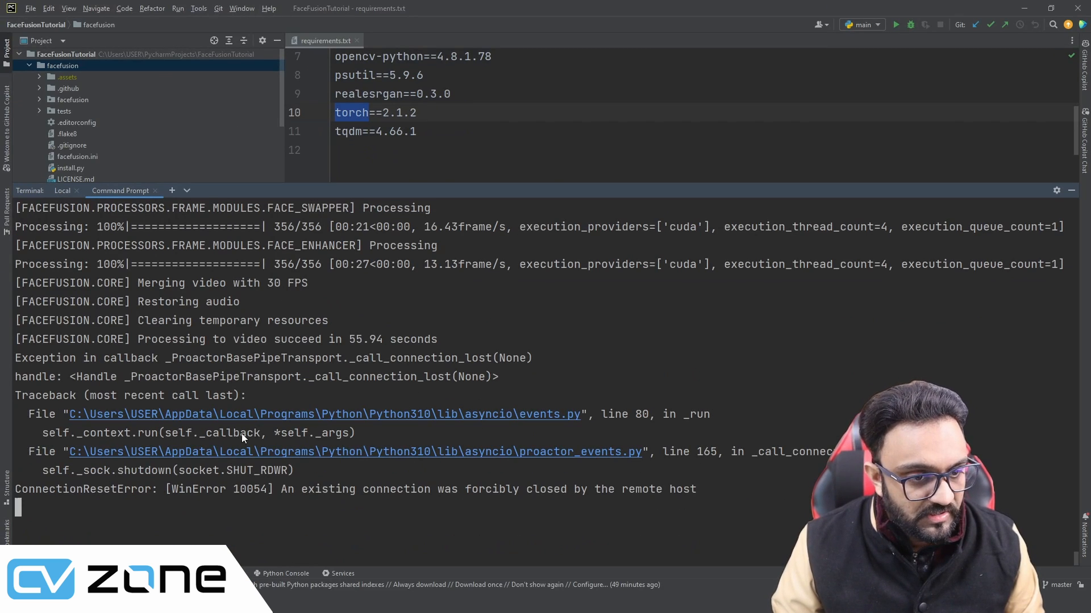
{"action": "scroll", "coordinate": [284, 373], "scroll_direction": "down", "scroll_amount": 3}
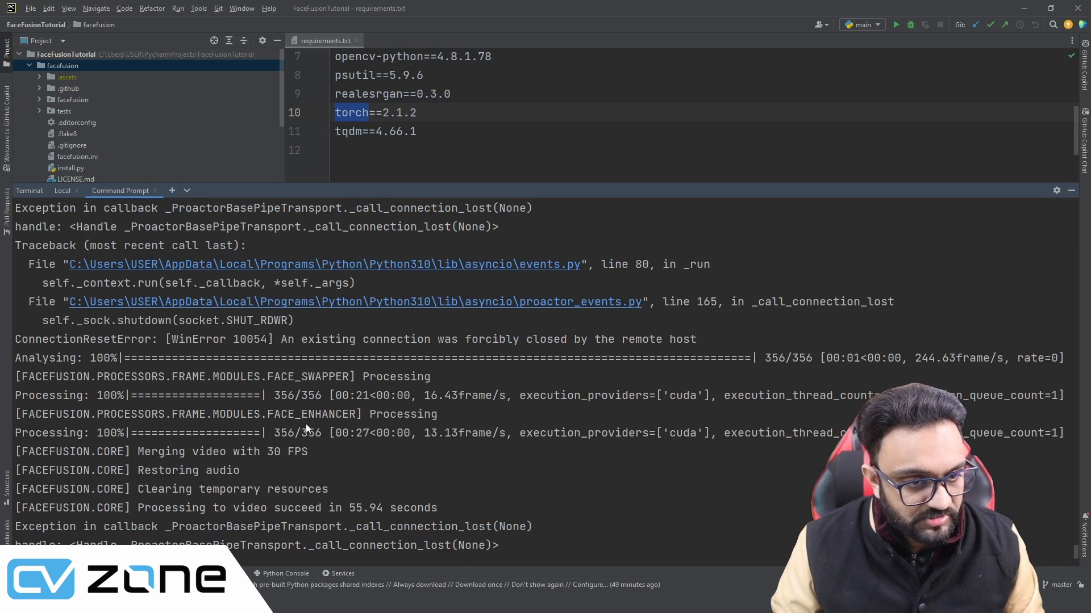
{"action": "double_click", "coordinate": [360, 399]}
{"action": "left_click", "coordinate": [376, 448]}
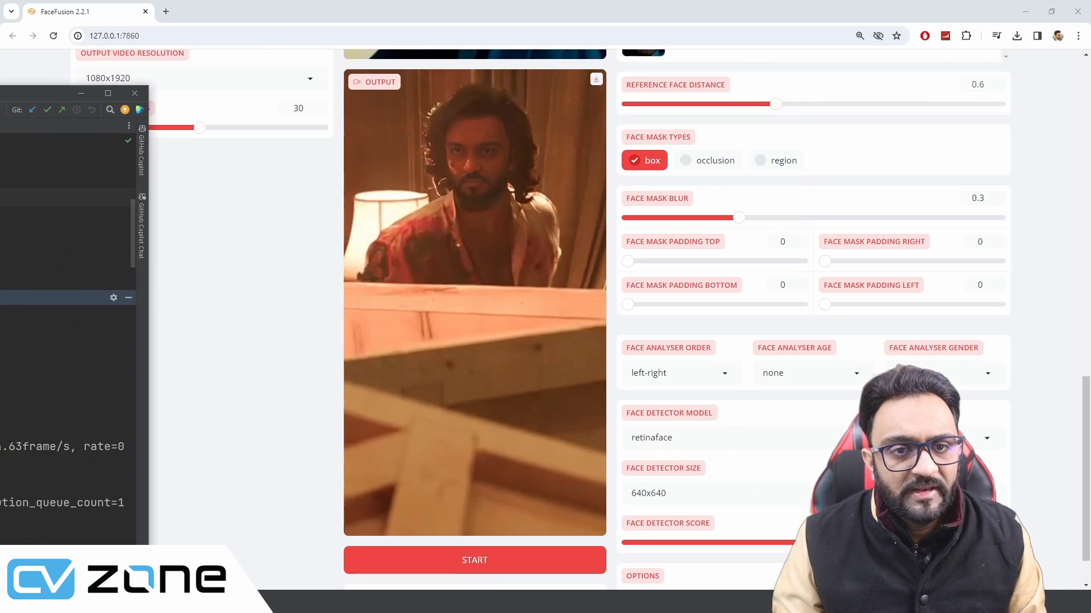
Return to the FaceFusion page and set the execution providers to cpu only, with tensorrt and cuda disabled.
{"action": "scroll", "coordinate": [476, 175], "scroll_direction": "up", "scroll_amount": 10}
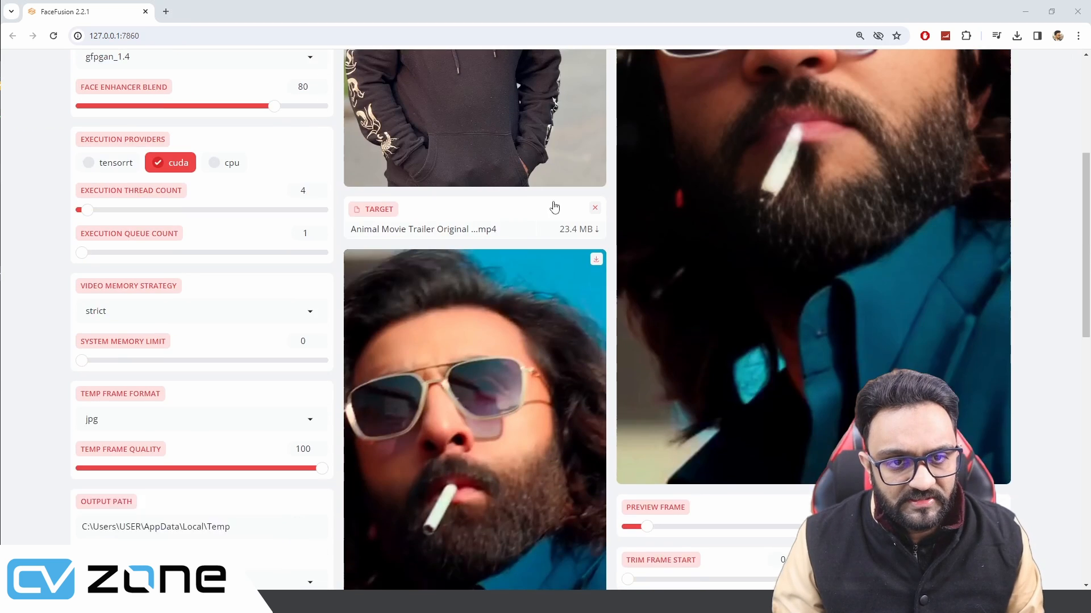
{"action": "left_click", "coordinate": [89, 187]}
{"action": "left_click", "coordinate": [215, 187]}
{"action": "left_click", "coordinate": [215, 187]}
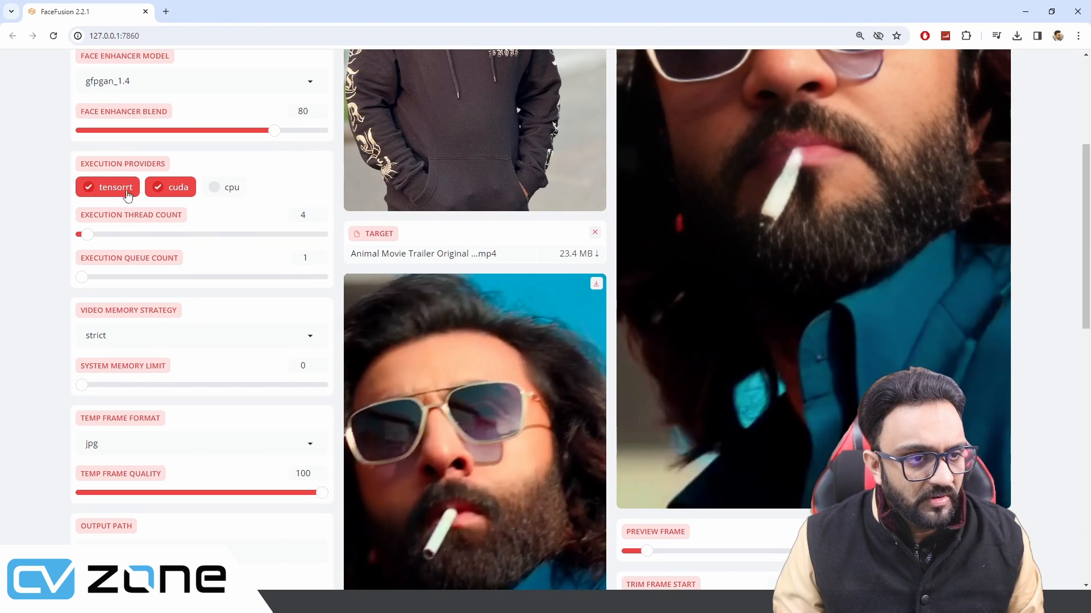
{"action": "left_click", "coordinate": [91, 188]}
{"action": "left_click", "coordinate": [230, 190]}
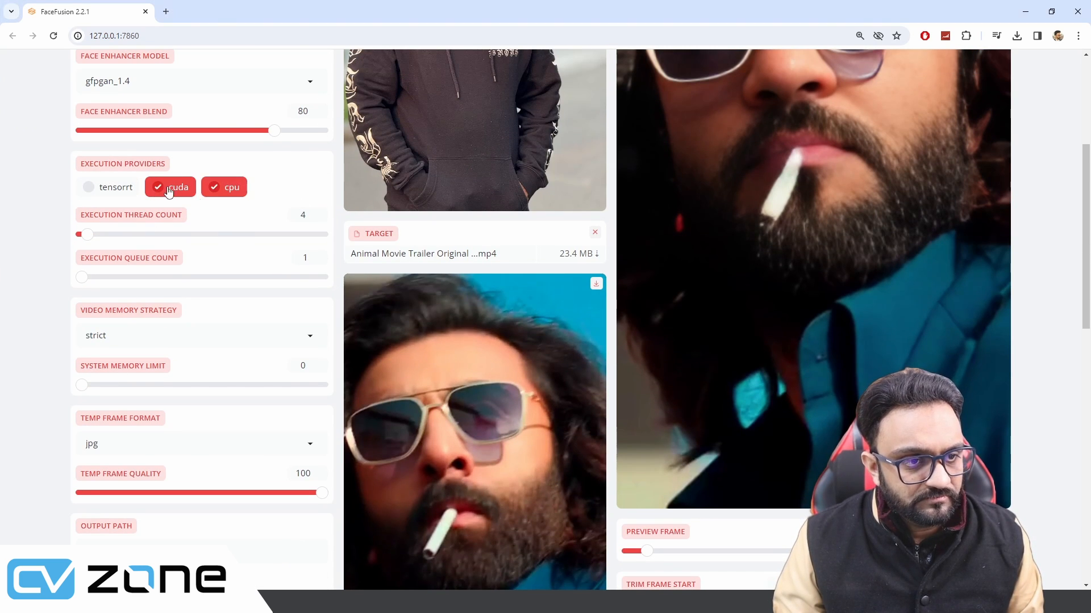
{"action": "left_click", "coordinate": [168, 189]}
{"action": "scroll", "coordinate": [285, 156], "scroll_direction": "up", "scroll_amount": 1}
{"action": "scroll", "coordinate": [285, 156], "scroll_direction": "up", "scroll_amount": 5}
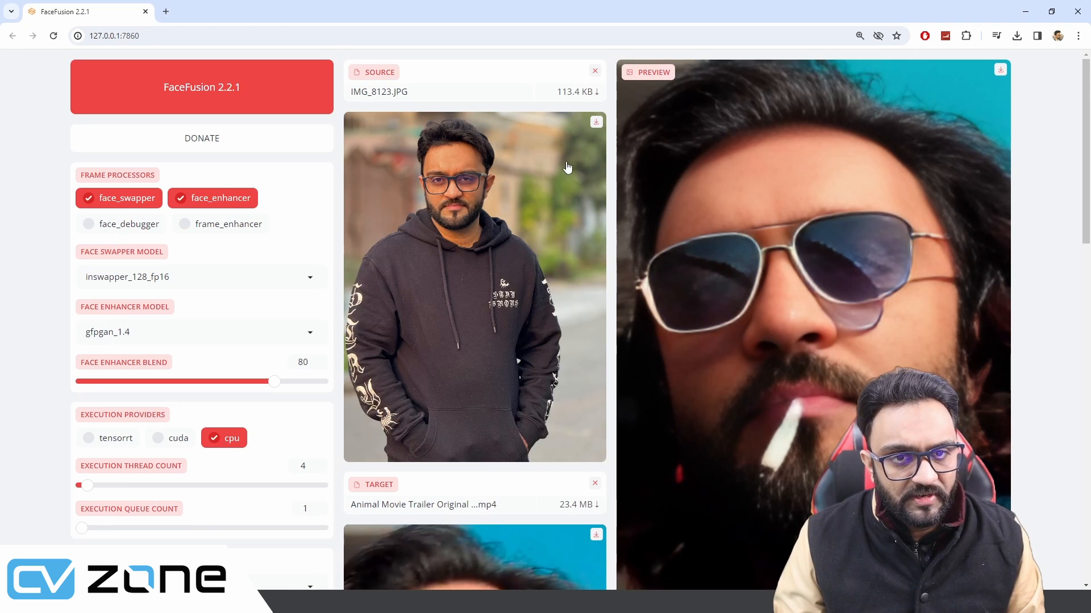
Review the preview and reference face settings, and start processing the same target video on the CPU.
{"action": "scroll", "coordinate": [480, 346], "scroll_direction": "down", "scroll_amount": 9}
{"action": "scroll", "coordinate": [479, 346], "scroll_direction": "down", "scroll_amount": 5}
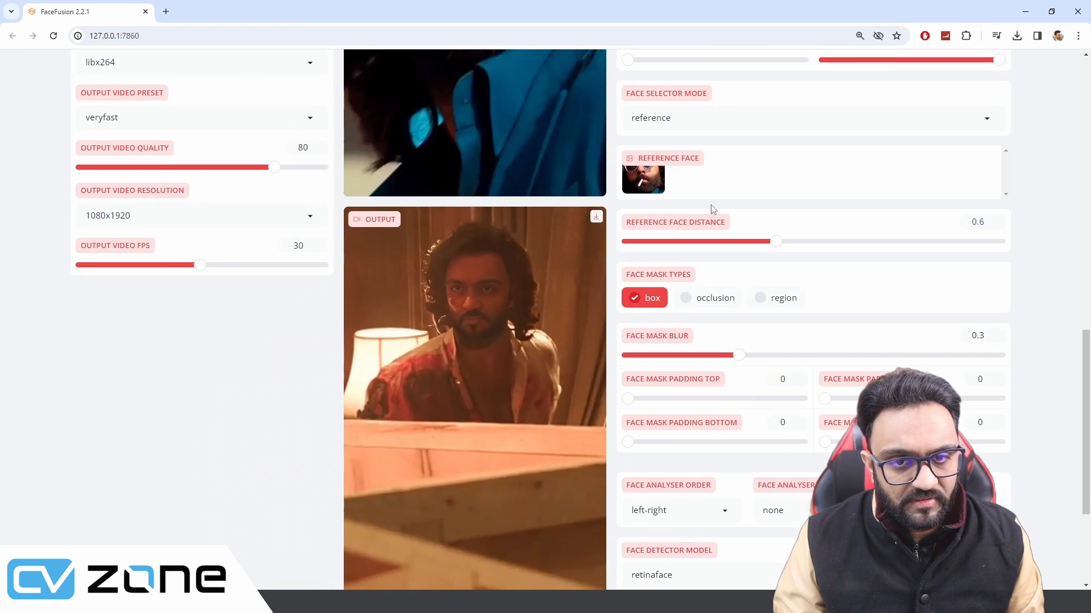
{"action": "scroll", "coordinate": [690, 187], "scroll_direction": "up", "scroll_amount": 5}
{"action": "scroll", "coordinate": [690, 187], "scroll_direction": "down", "scroll_amount": 8}
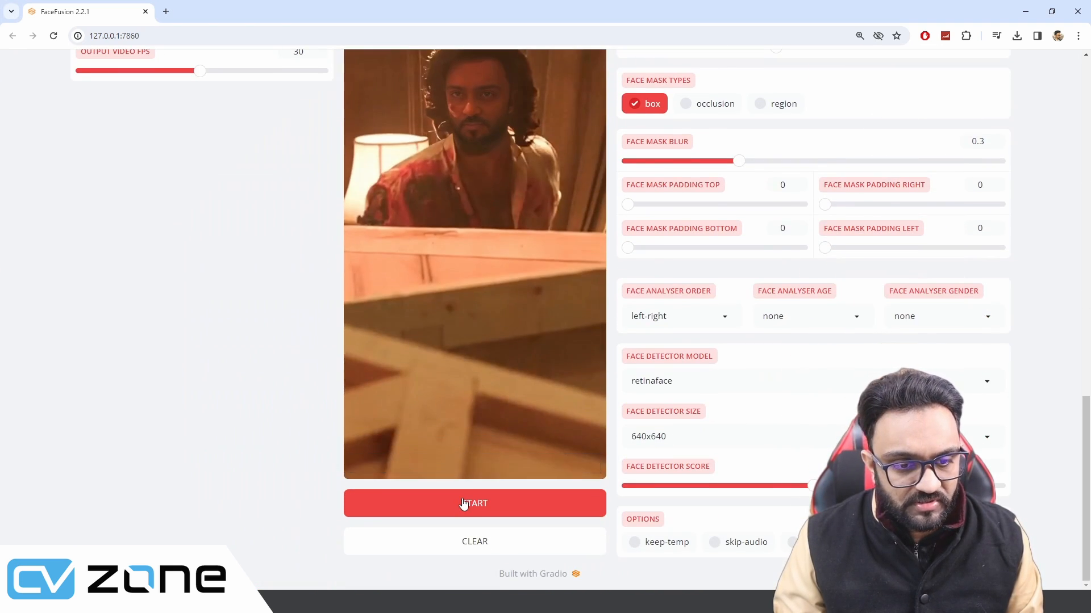
{"action": "left_click", "coordinate": [463, 504]}
Bring PyCharm into view, maximize it, and check the CPU run's progress and frame rate in the terminal.
{"action": "scroll", "coordinate": [514, 284], "scroll_direction": "up", "scroll_amount": 3}
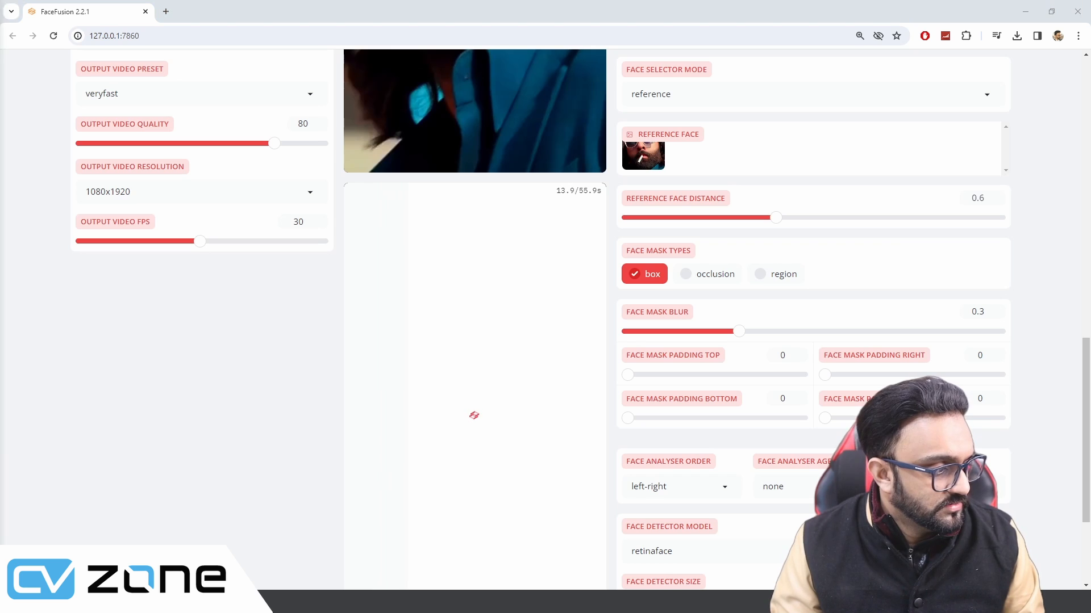
{"action": "left_click_drag", "start_coordinate": [1090, 196], "coordinate": [708, 197]}
{"action": "double_click", "coordinate": [707, 197]}
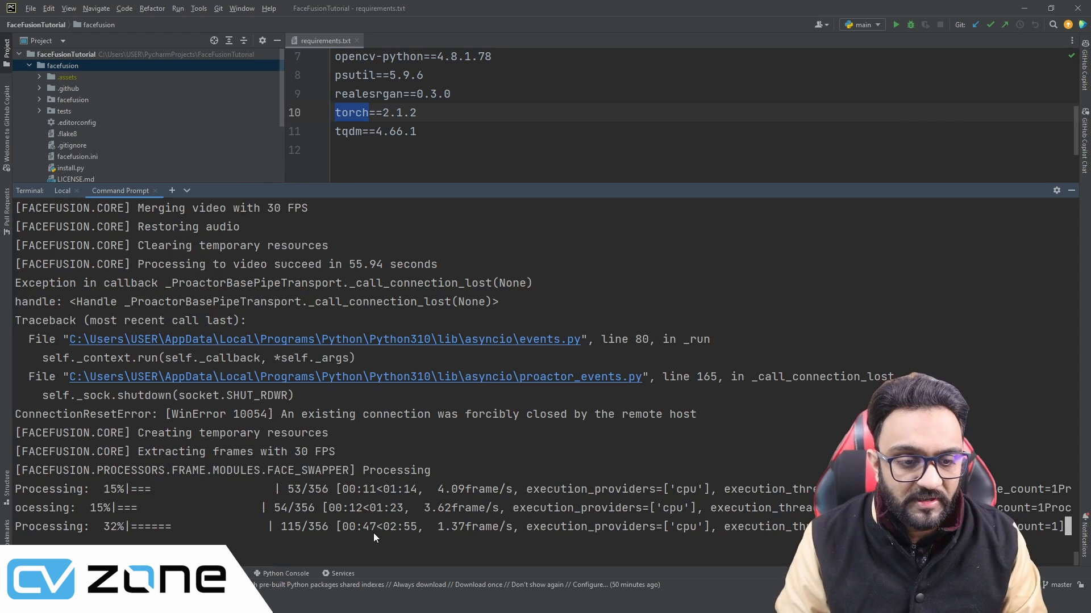
Move Task Manager into view, examine the GPU and CPU utilization during the CPU run, and return to PyCharm.
{"action": "left_click_drag", "start_coordinate": [1090, 98], "coordinate": [642, 113]}
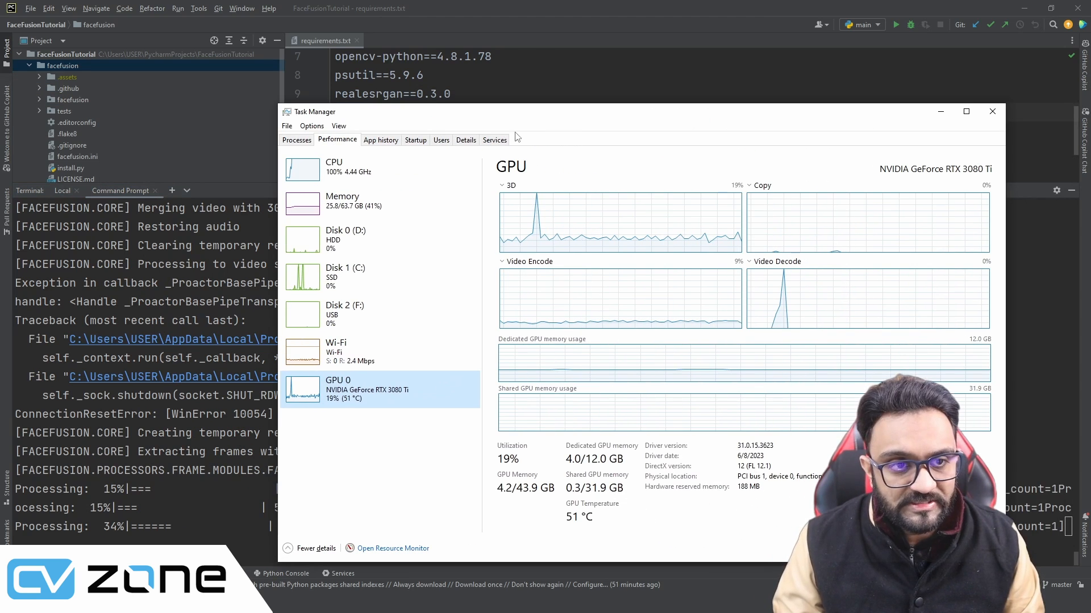
{"action": "left_click", "coordinate": [346, 177]}
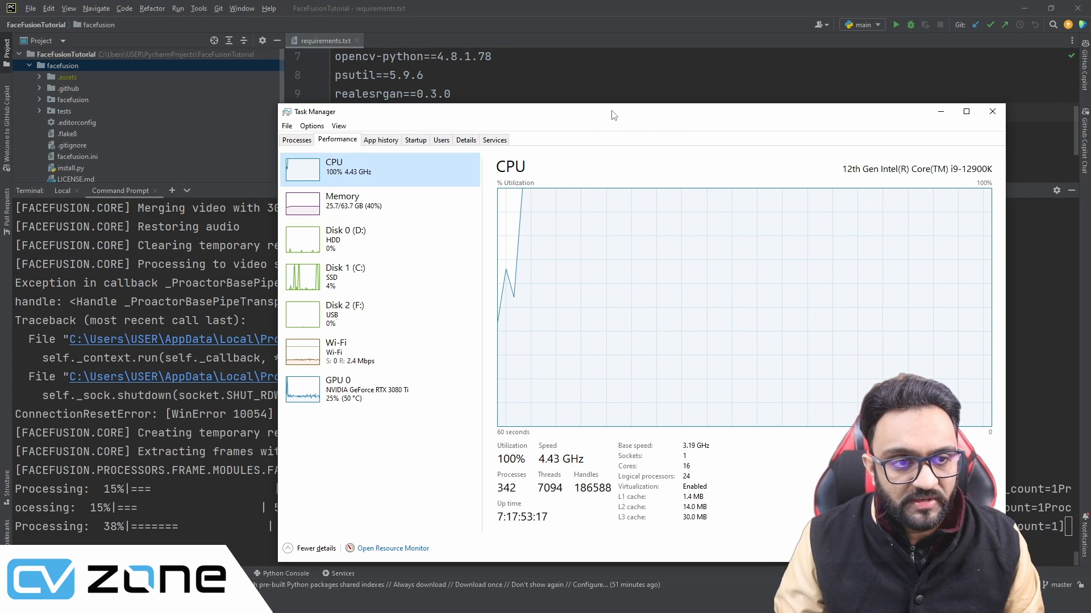
{"action": "key", "text": "alt+Tab"}
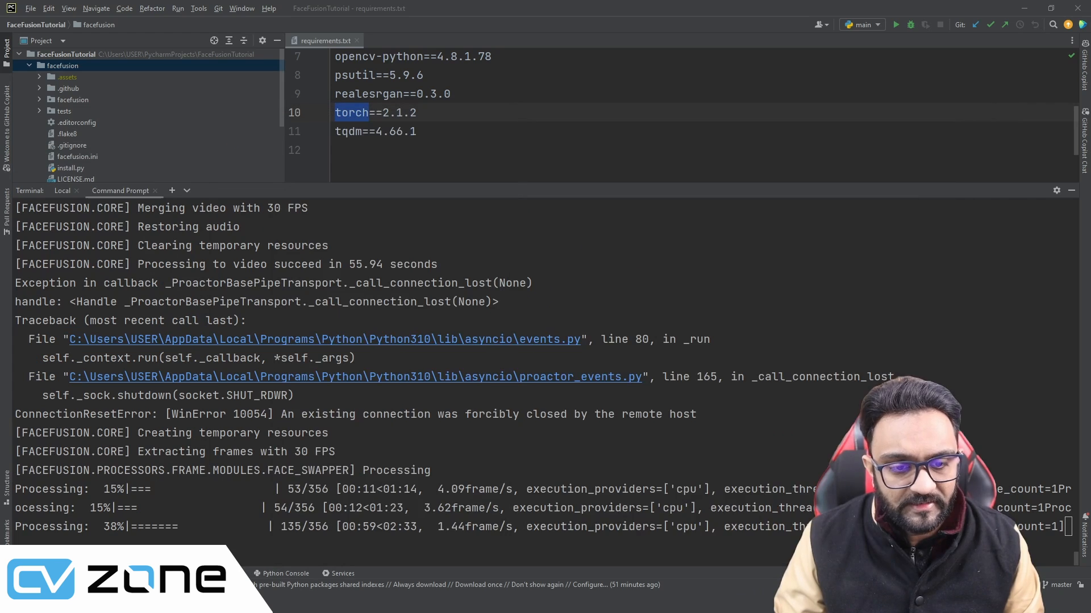